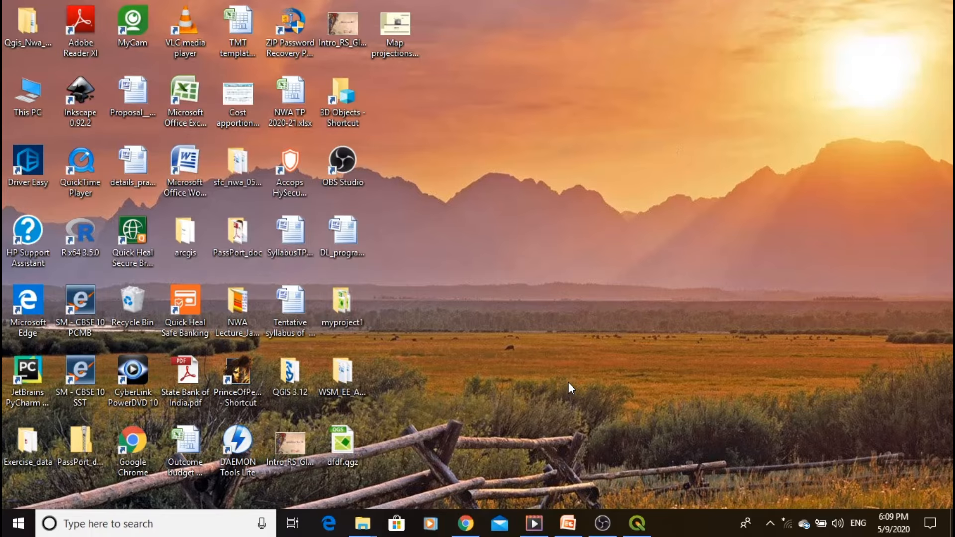
- Switch to QGIS and open the project proj1.qgz from the myproject1 folder at its full map extent
{"action": "left_click", "coordinate": [637, 523]}
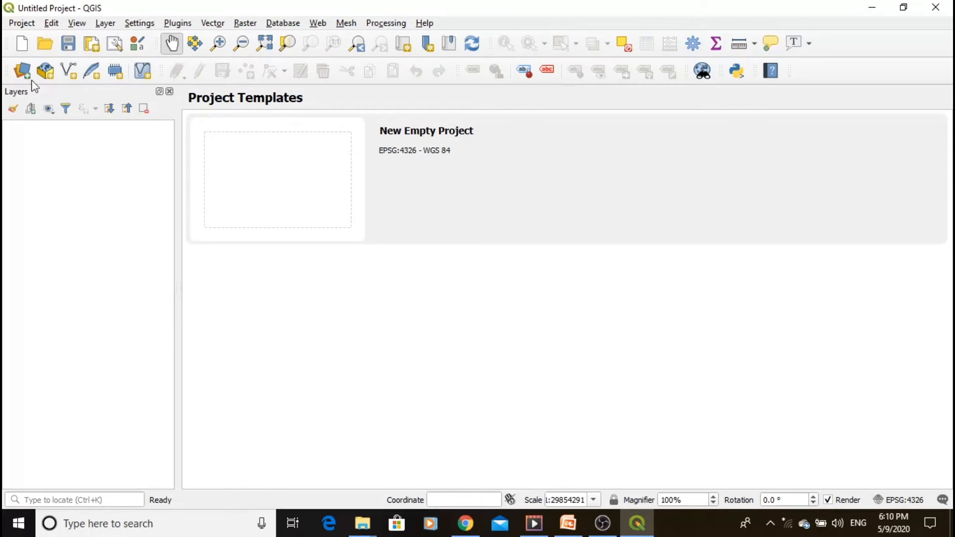
{"action": "left_click", "coordinate": [19, 25]}
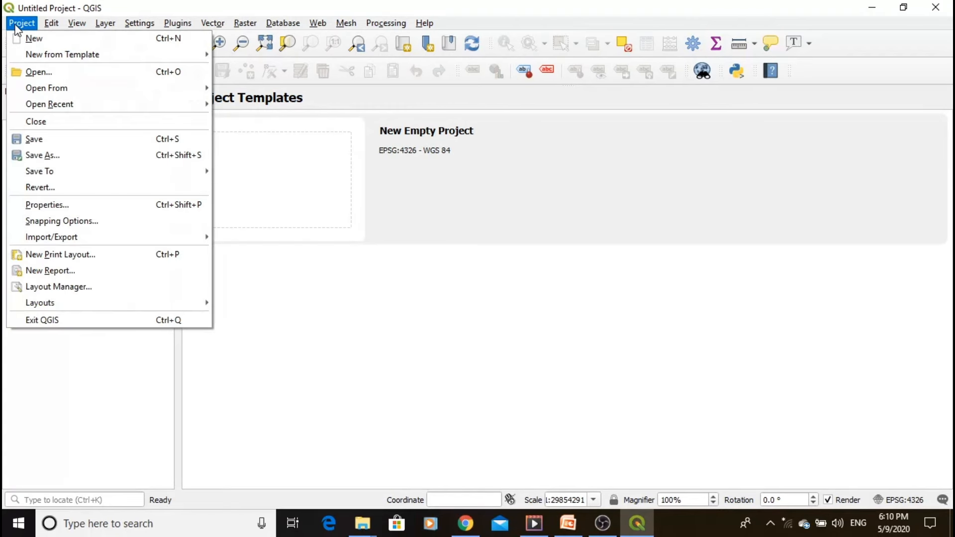
{"action": "left_click", "coordinate": [28, 73]}
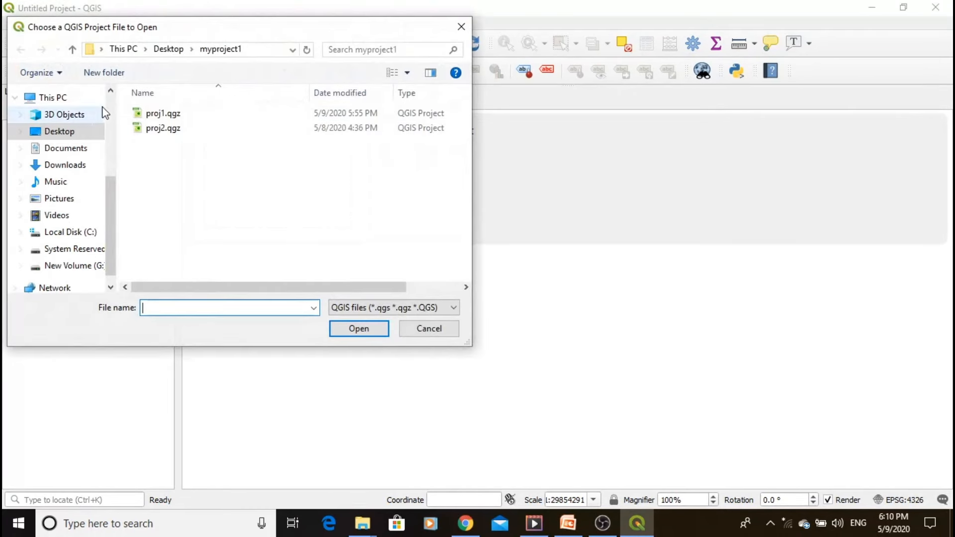
{"action": "left_click", "coordinate": [161, 117]}
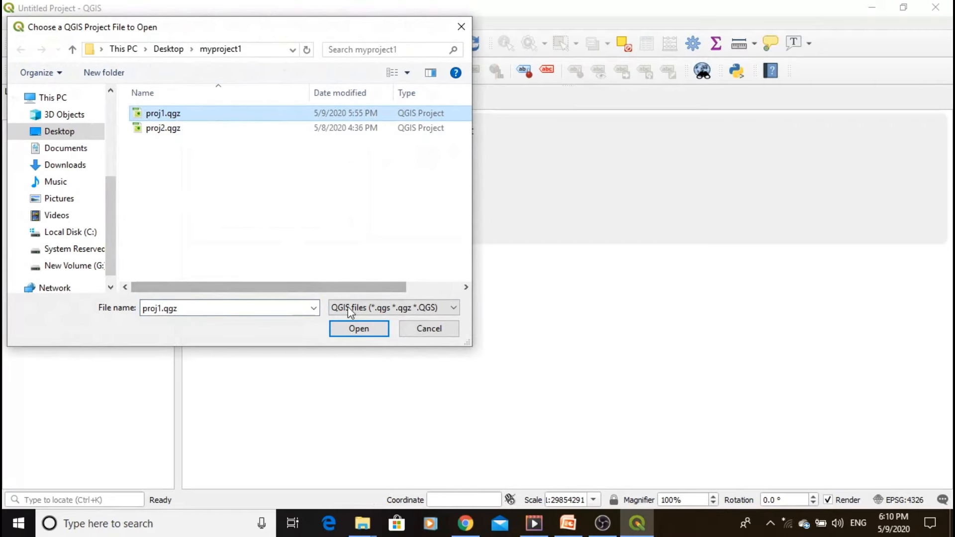
{"action": "left_click", "coordinate": [358, 328]}
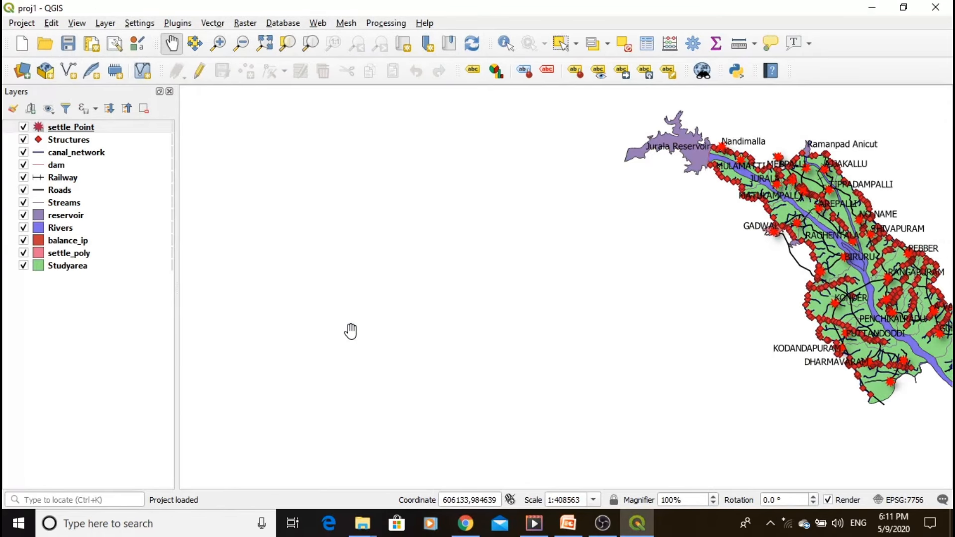
{"action": "left_click", "coordinate": [264, 44]}
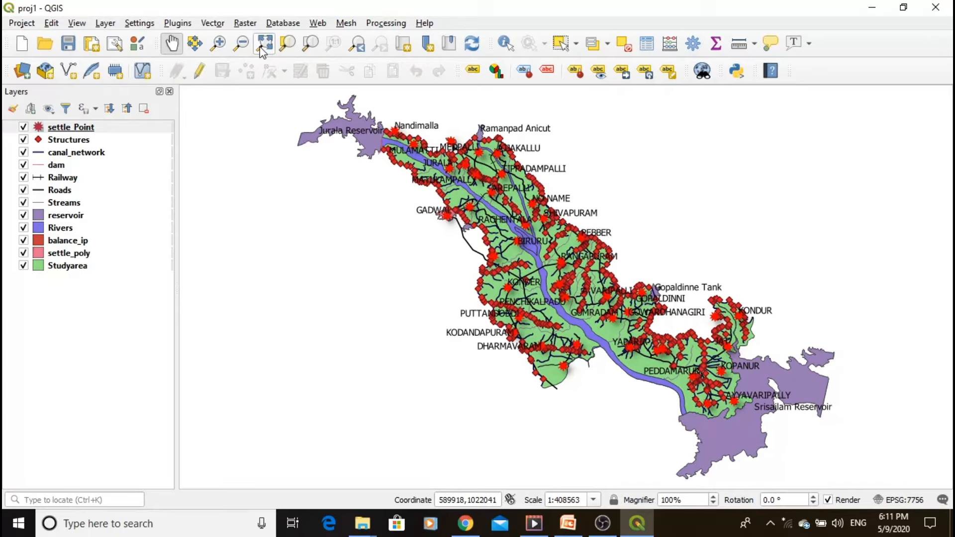
{"action": "left_click", "coordinate": [261, 49]}
{"action": "left_click", "coordinate": [55, 234]}
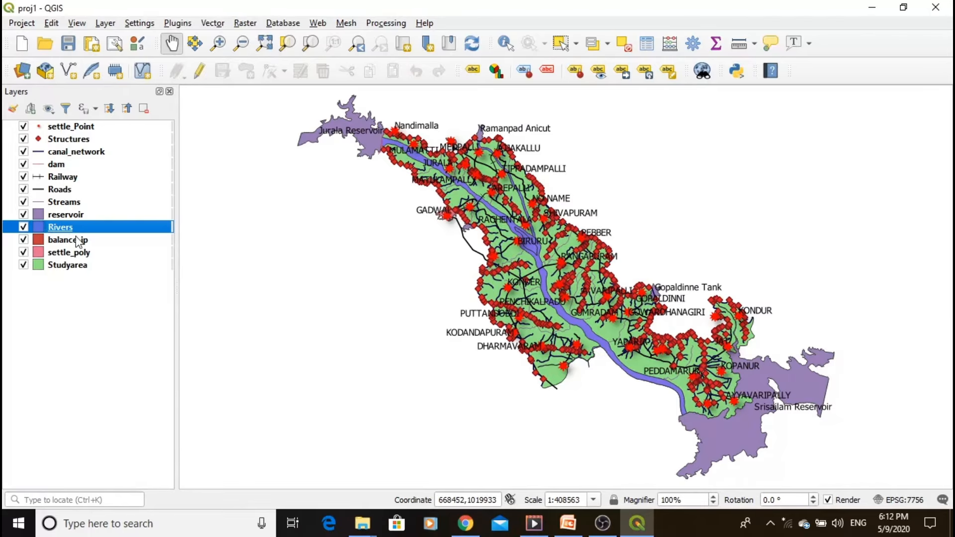
{"action": "scroll", "coordinate": [584, 333], "scroll_direction": "up", "scroll_amount": 2}
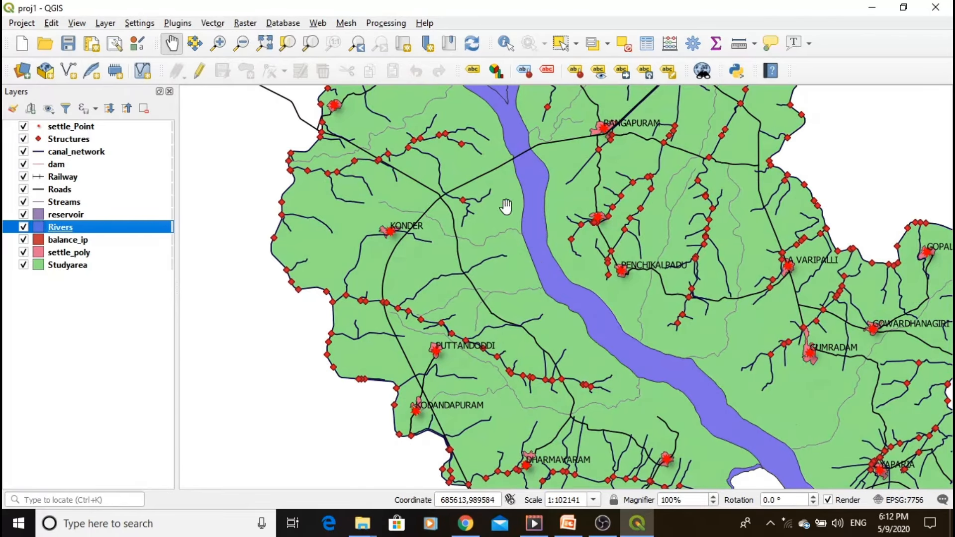
{"action": "right_click", "coordinate": [61, 228]}
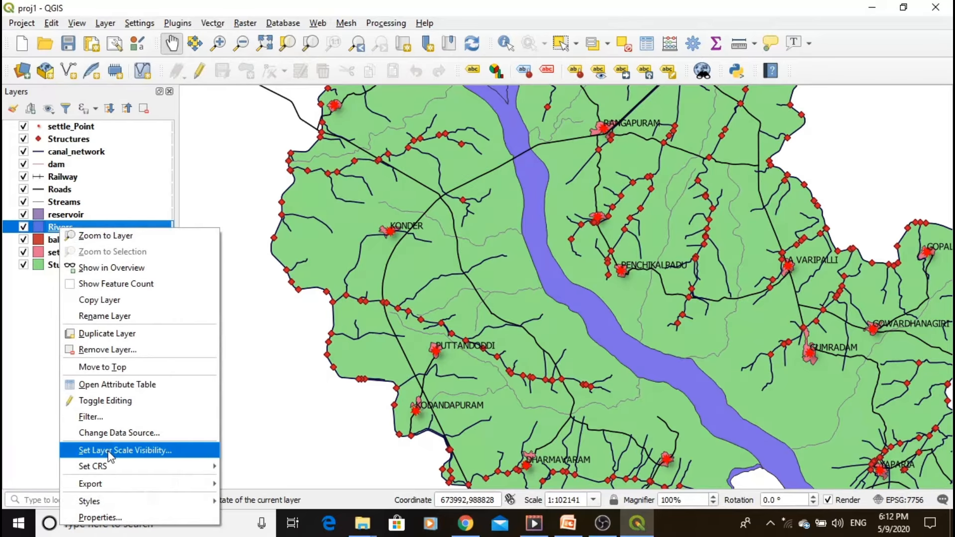
{"action": "mouse_move", "coordinate": [109, 466]}
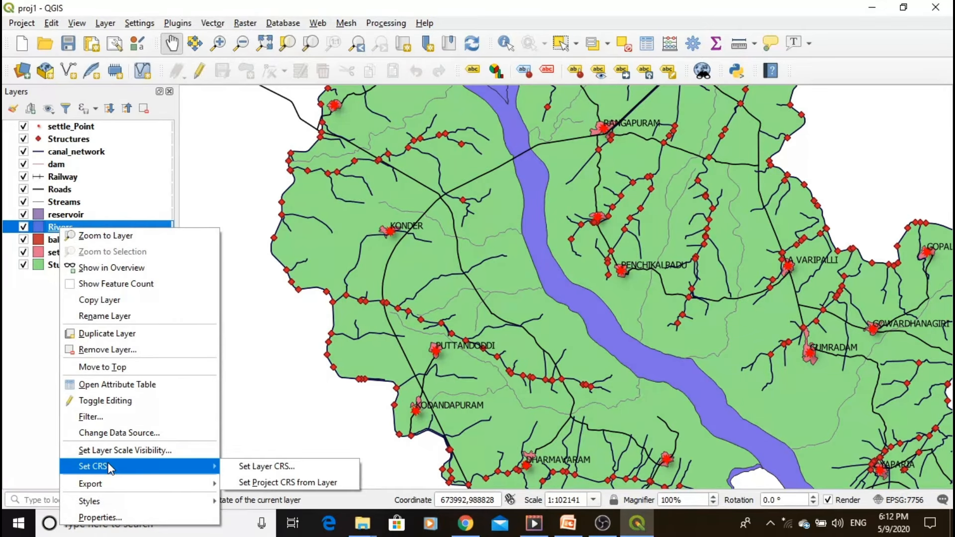
{"action": "left_click", "coordinate": [114, 515]}
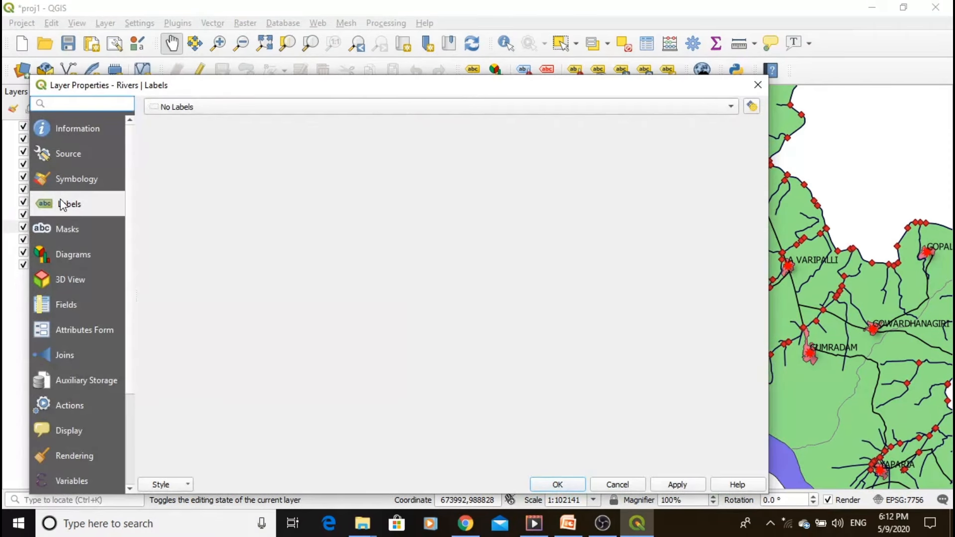
{"action": "left_click", "coordinate": [216, 106]}
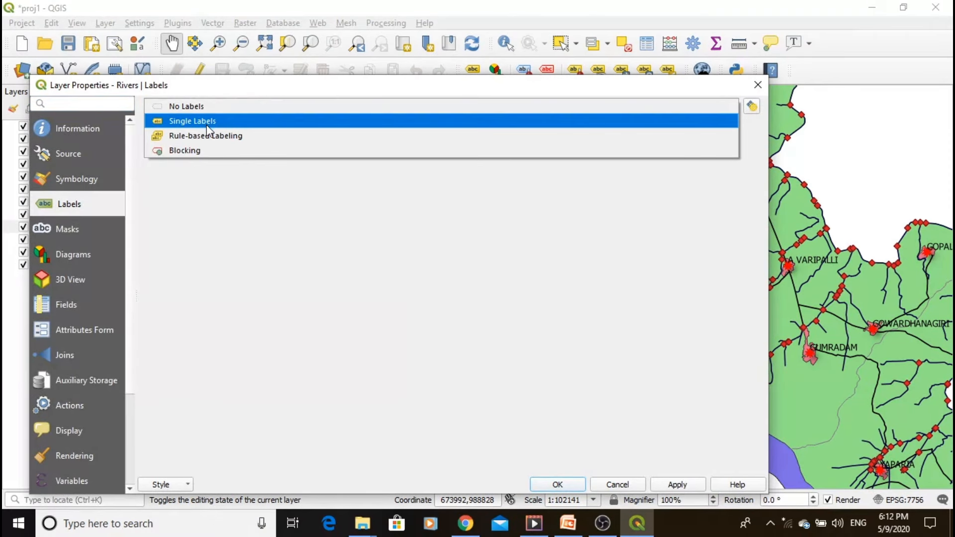
{"action": "left_click", "coordinate": [209, 122]}
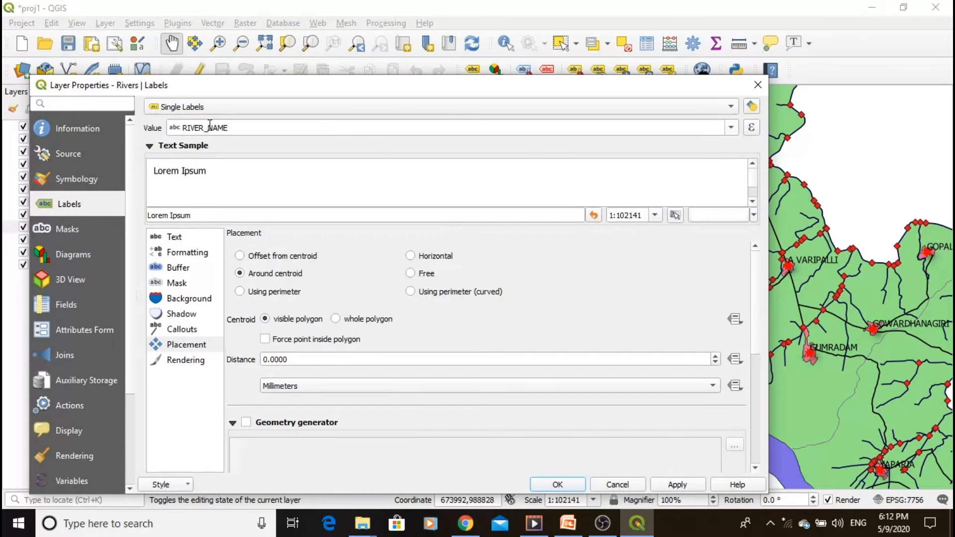
{"action": "left_click", "coordinate": [759, 85]}
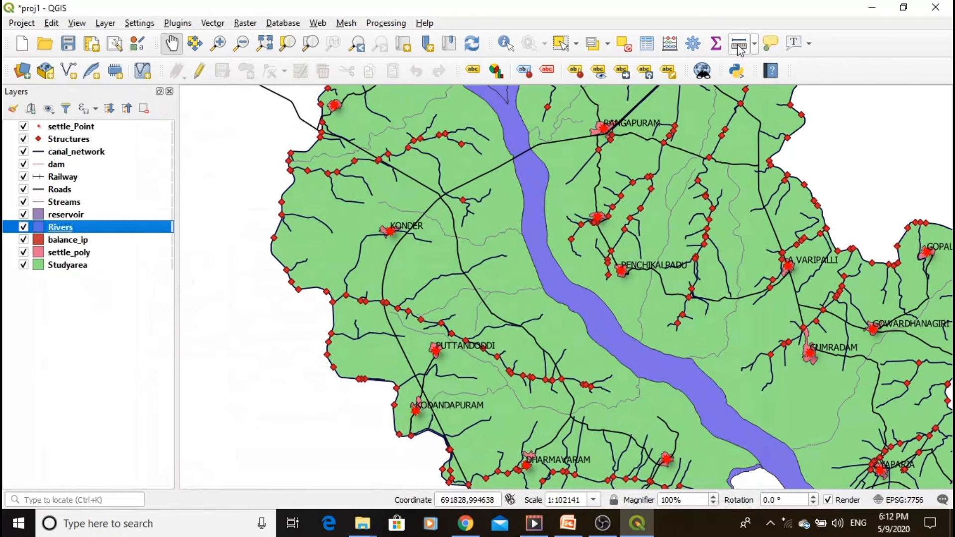
- Review the Rivers layer's attribute table and label the layer with single labels based on the RIVER_NAME field
{"action": "left_click", "coordinate": [677, 47]}
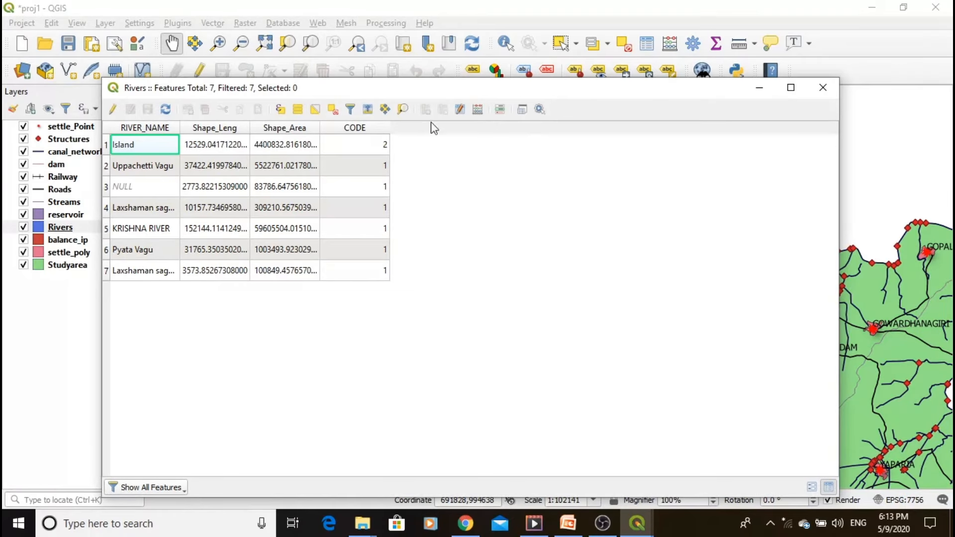
{"action": "left_click", "coordinate": [823, 88]}
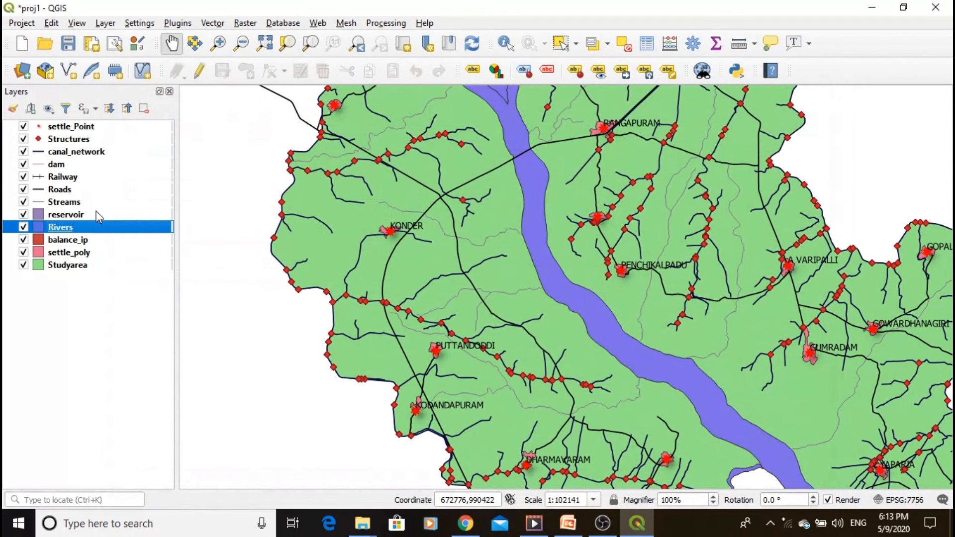
{"action": "left_click", "coordinate": [473, 71]}
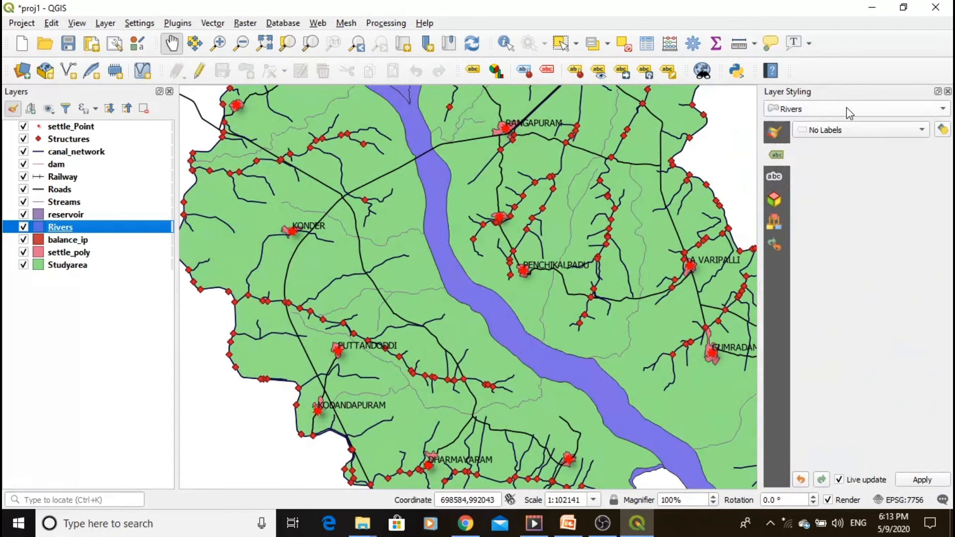
{"action": "left_click", "coordinate": [831, 109]}
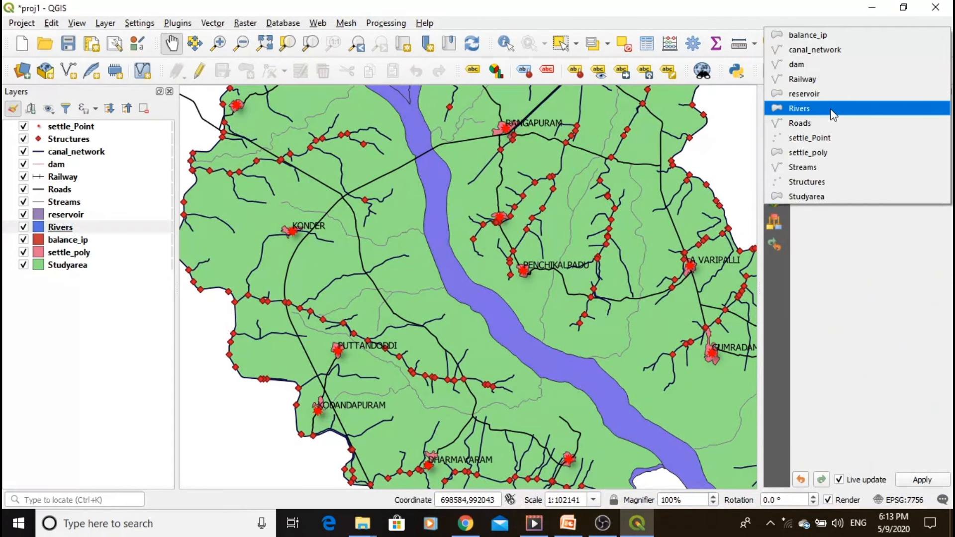
{"action": "left_click", "coordinate": [804, 112]}
{"action": "left_click", "coordinate": [845, 132]}
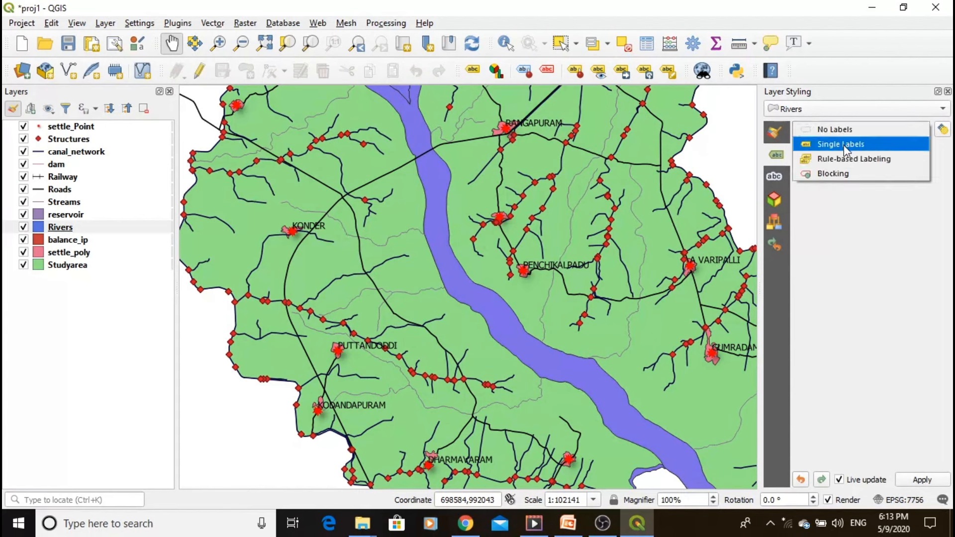
{"action": "left_click", "coordinate": [844, 145]}
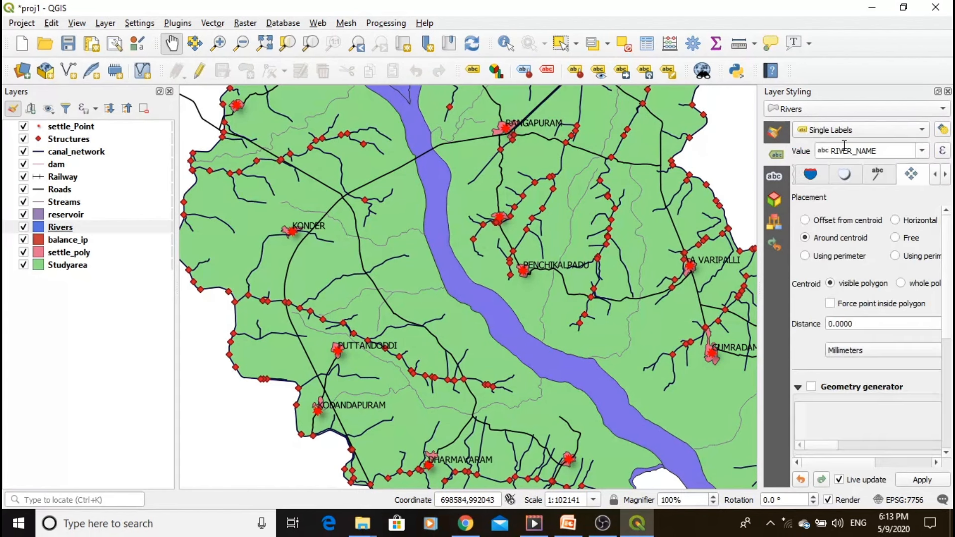
{"action": "left_click", "coordinate": [893, 152]}
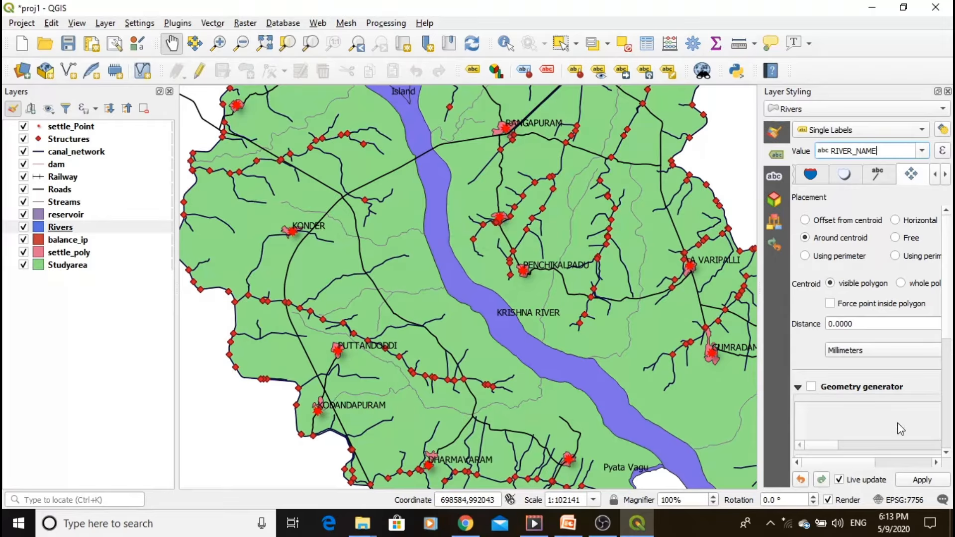
{"action": "left_click", "coordinate": [922, 481]}
{"action": "left_click", "coordinate": [948, 91]}
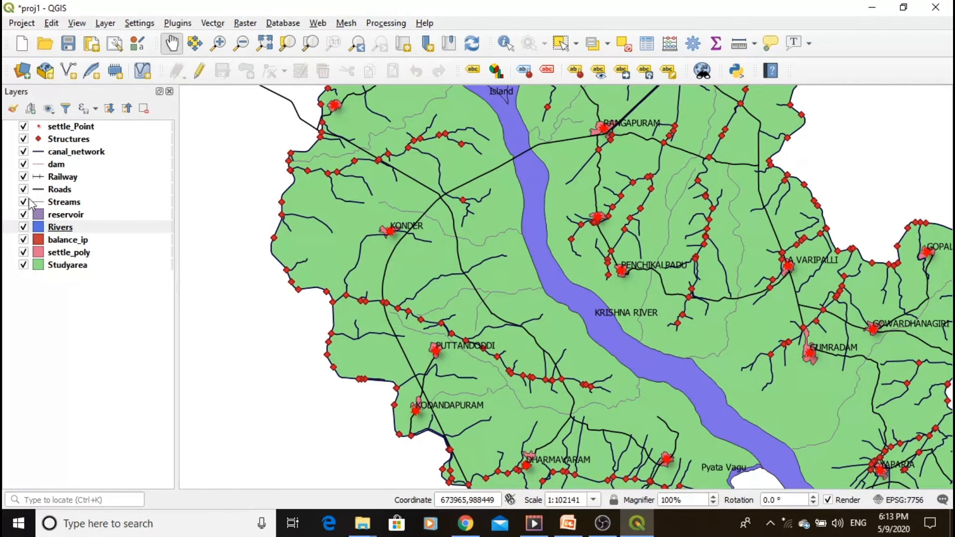
- Set the label placement of the Rivers layer to Using perimeter (curved) in its layer properties
{"action": "right_click", "coordinate": [61, 228]}
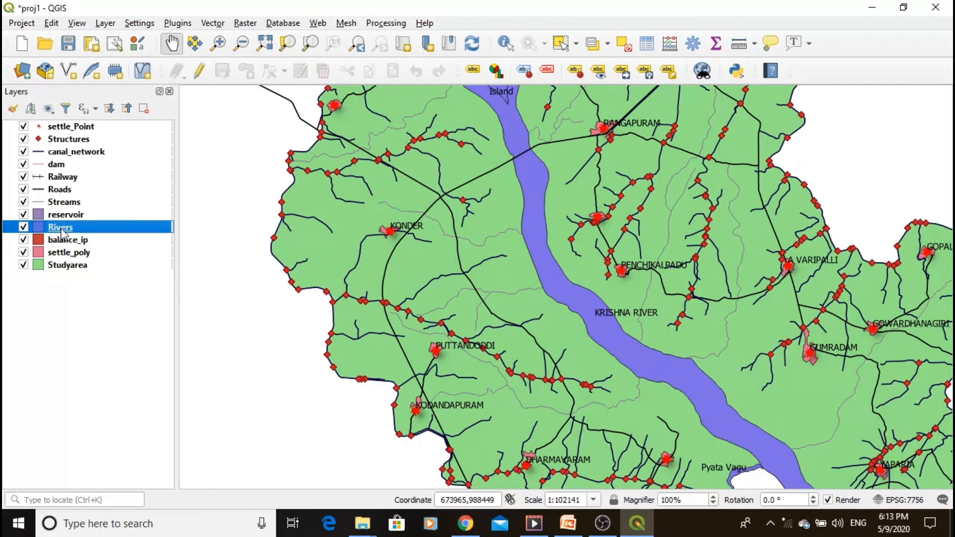
{"action": "left_click", "coordinate": [84, 514]}
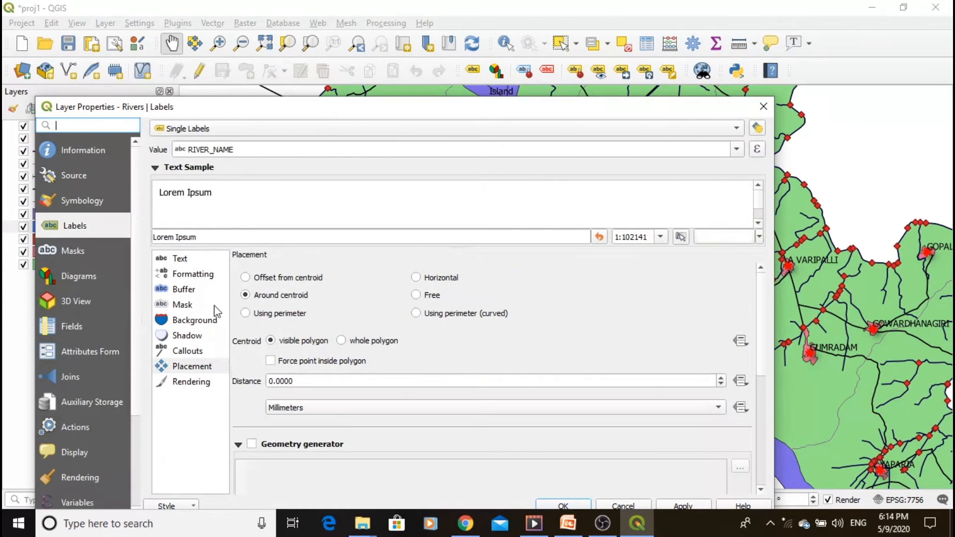
{"action": "left_click", "coordinate": [192, 370]}
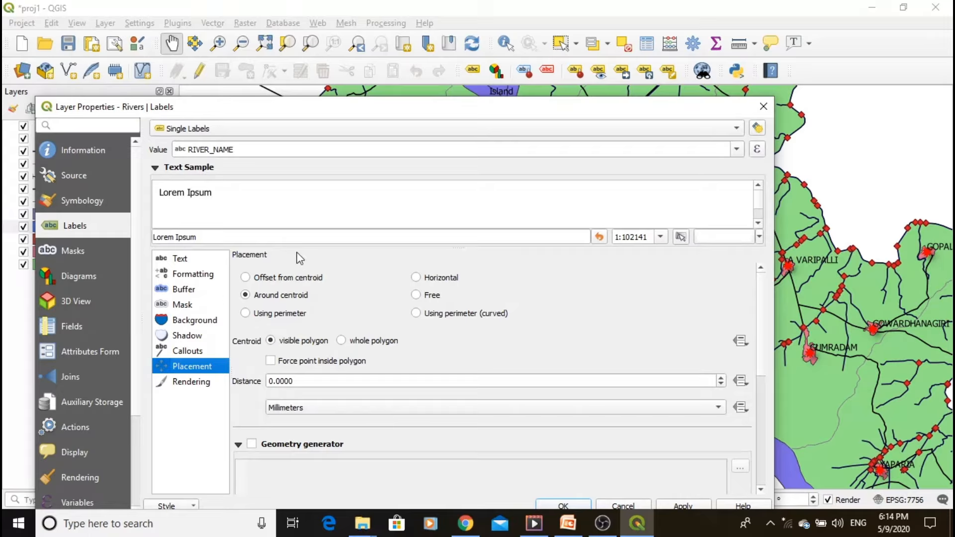
{"action": "left_click", "coordinate": [416, 314]}
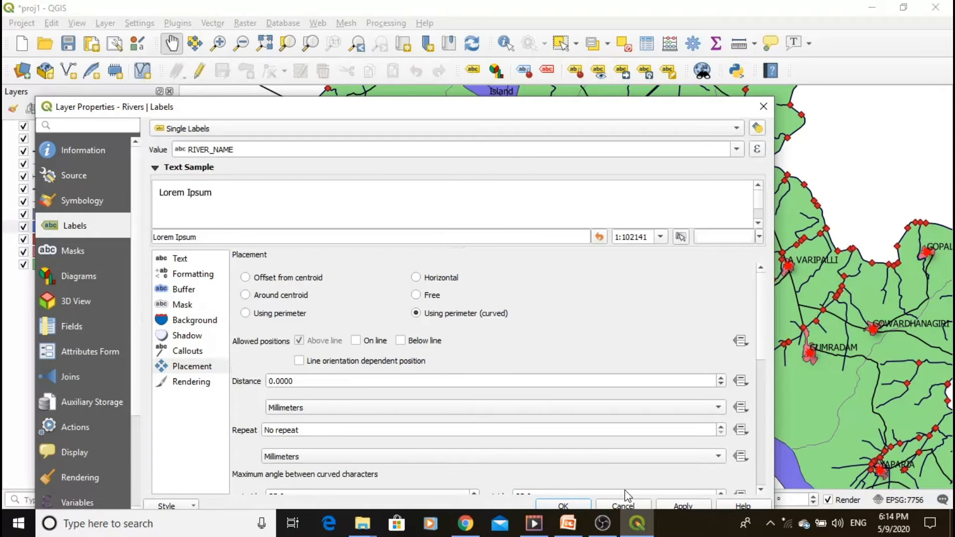
{"action": "left_click", "coordinate": [684, 505]}
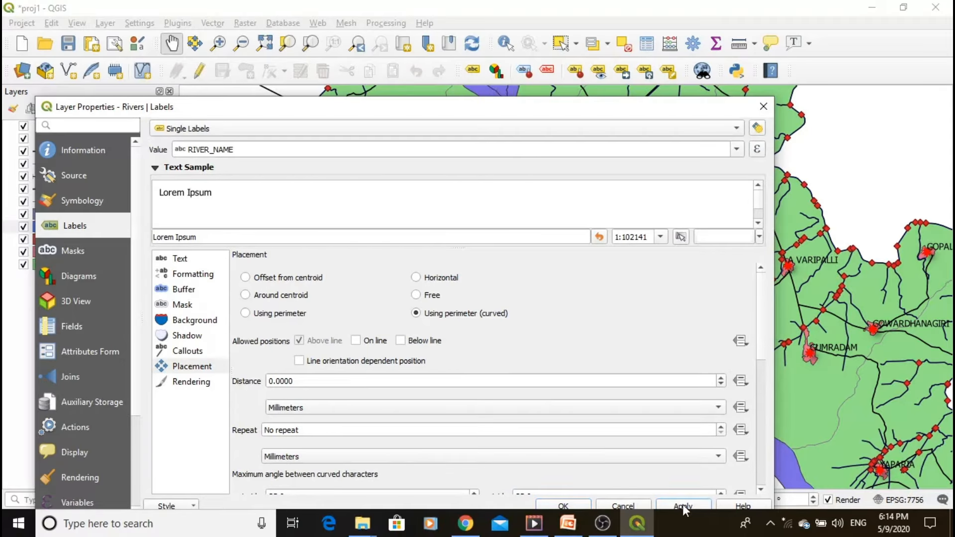
{"action": "left_click", "coordinate": [570, 503]}
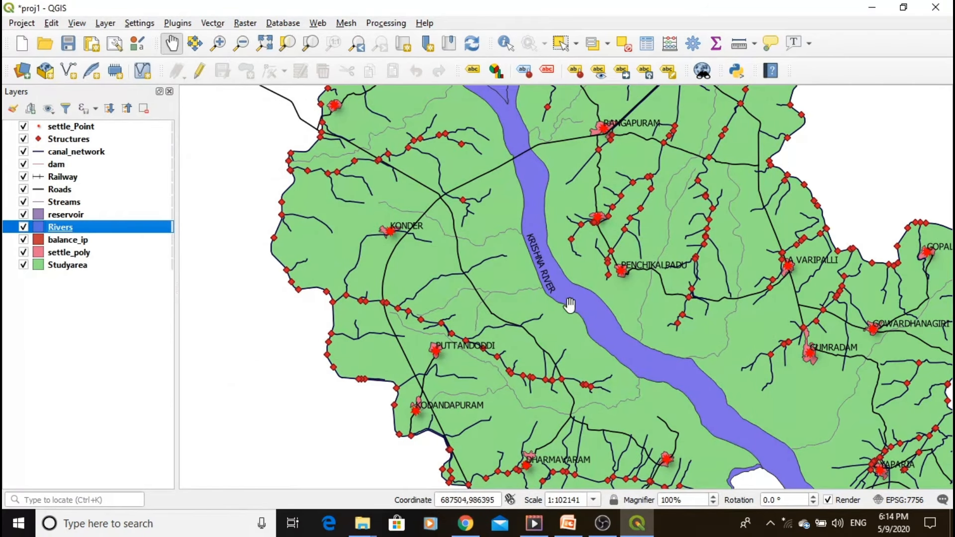
- Examine how the curved river name labels are placed at different map scales, ending at the full extent
{"action": "scroll", "coordinate": [532, 270], "scroll_direction": "down", "scroll_amount": 1}
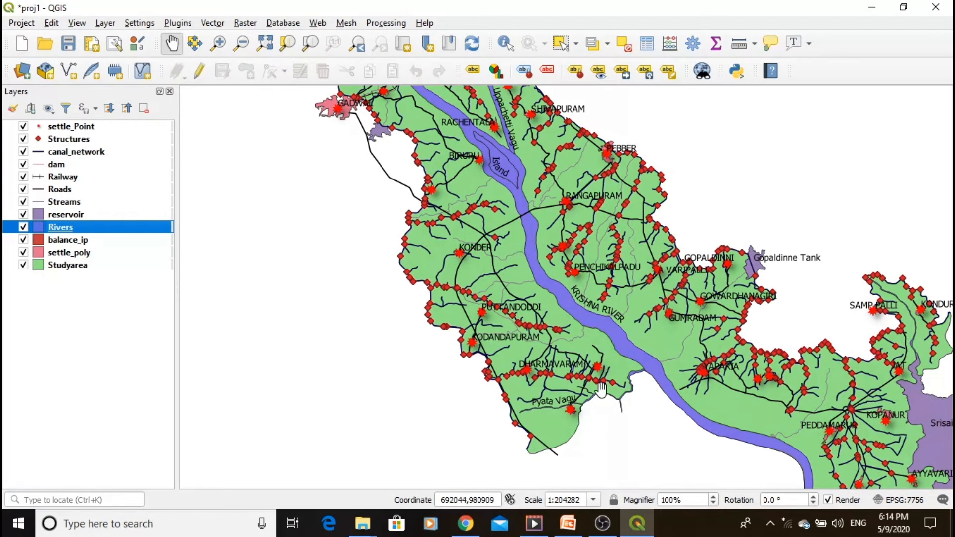
{"action": "scroll", "coordinate": [494, 106], "scroll_direction": "up", "scroll_amount": 1}
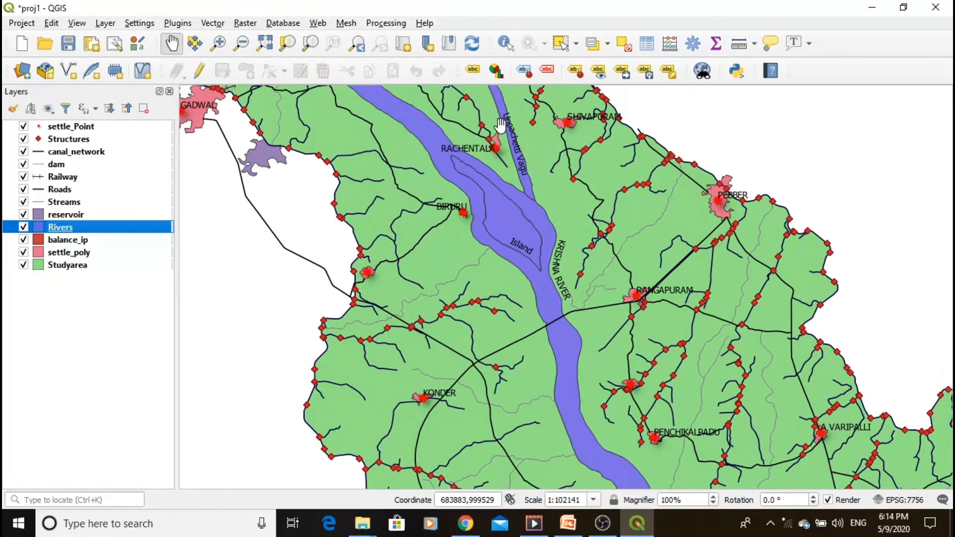
{"action": "scroll", "coordinate": [501, 126], "scroll_direction": "up", "scroll_amount": 1}
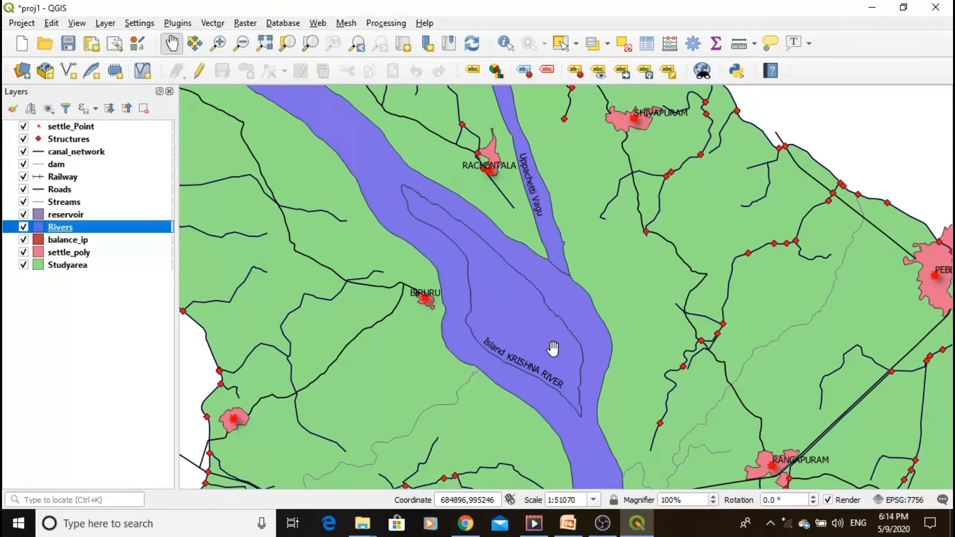
{"action": "scroll", "coordinate": [443, 229], "scroll_direction": "down", "scroll_amount": 2}
{"action": "scroll", "coordinate": [487, 348], "scroll_direction": "down", "scroll_amount": 1}
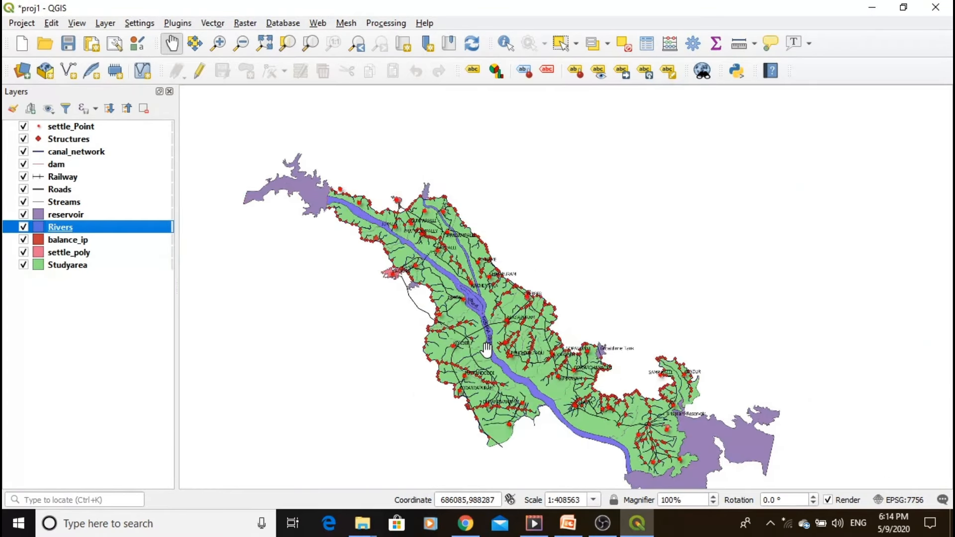
{"action": "scroll", "coordinate": [523, 398], "scroll_direction": "up", "scroll_amount": 1}
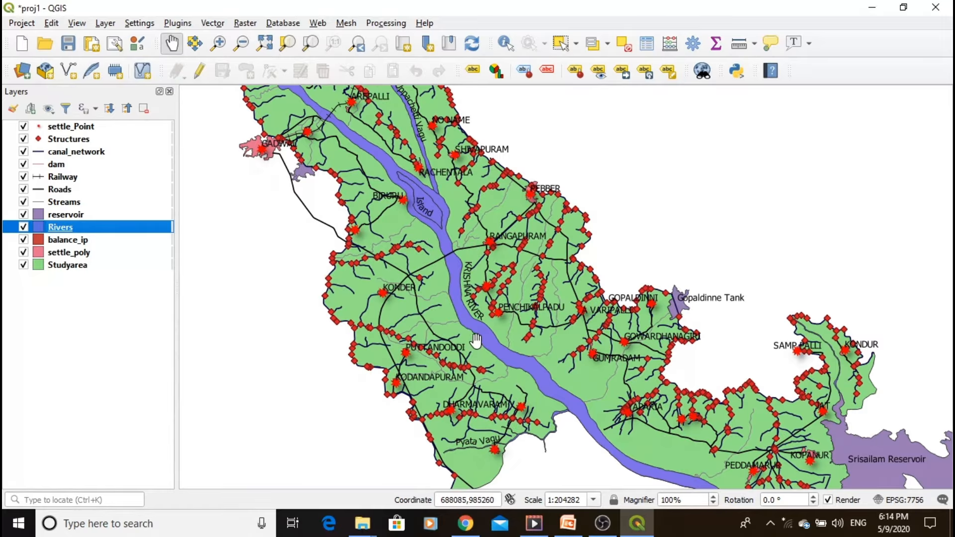
{"action": "scroll", "coordinate": [473, 334], "scroll_direction": "up", "scroll_amount": 1}
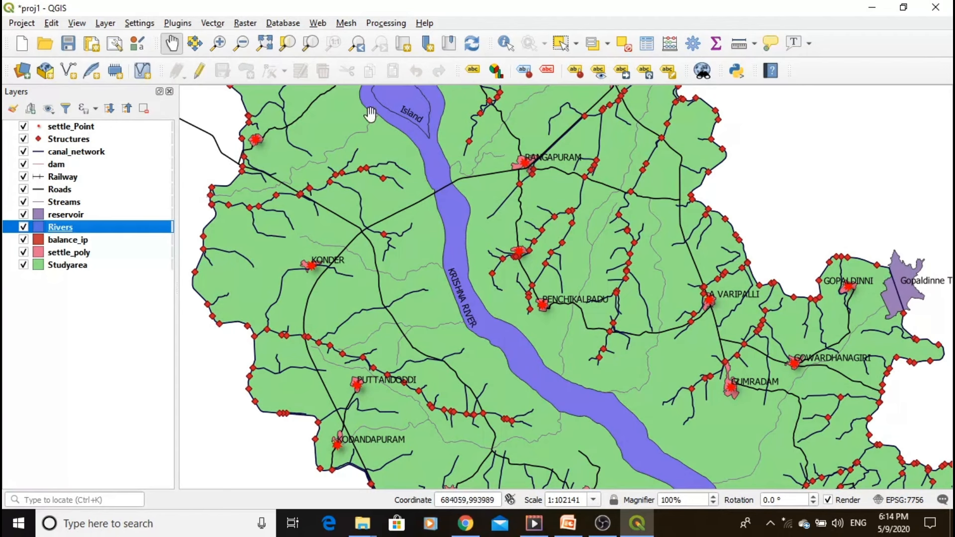
{"action": "left_click", "coordinate": [269, 43]}
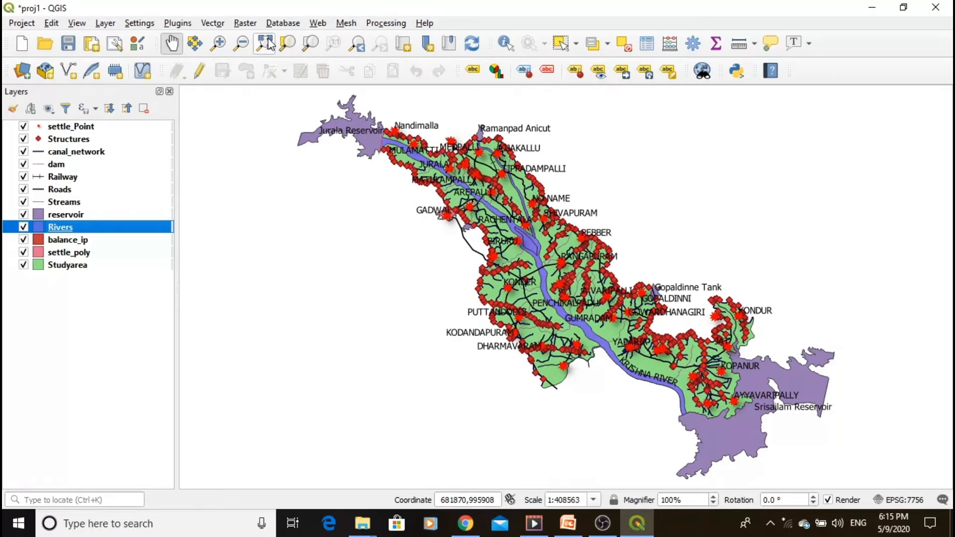
- Enable Scale Dependent Visibility in the rendering properties of the Structures layer
{"action": "left_click", "coordinate": [74, 140]}
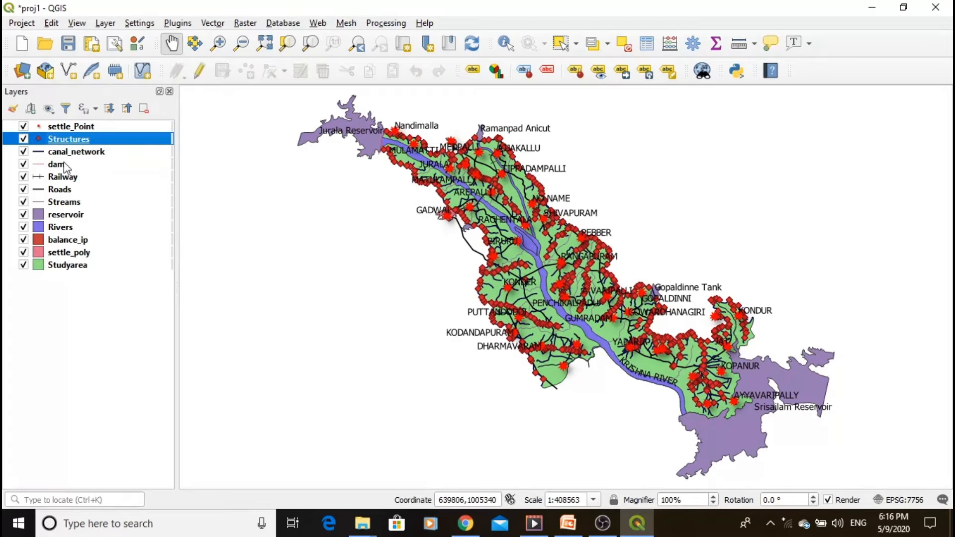
{"action": "mouse_move", "coordinate": [87, 142]}
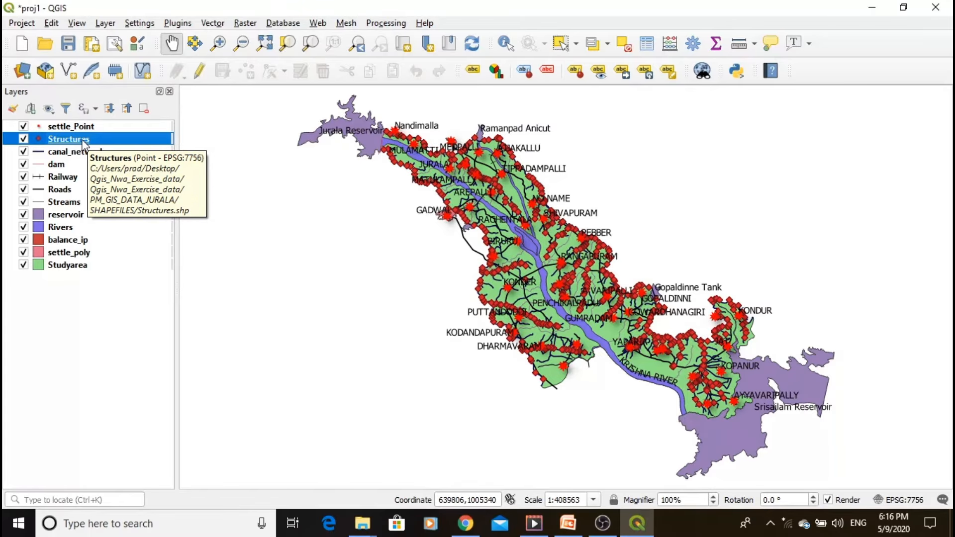
{"action": "right_click", "coordinate": [84, 141]}
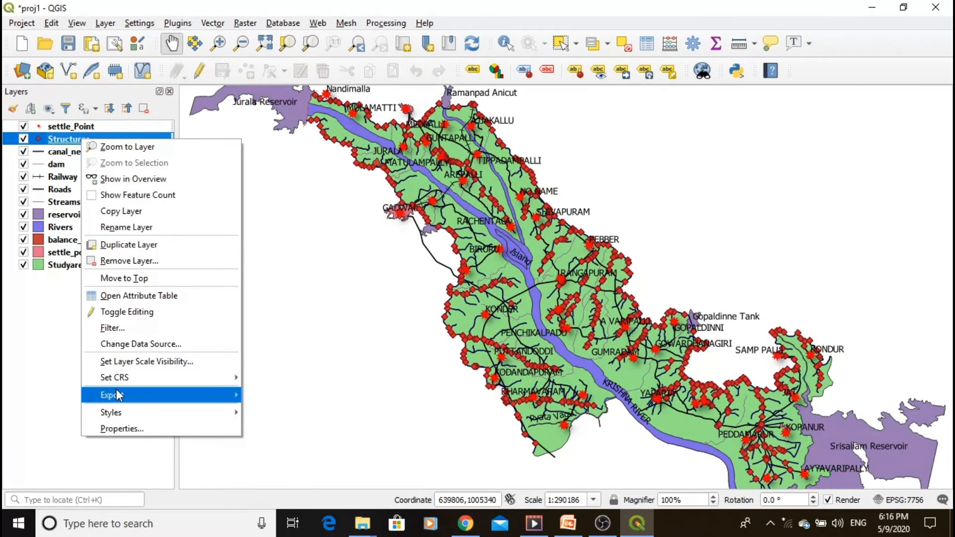
{"action": "left_click", "coordinate": [117, 427]}
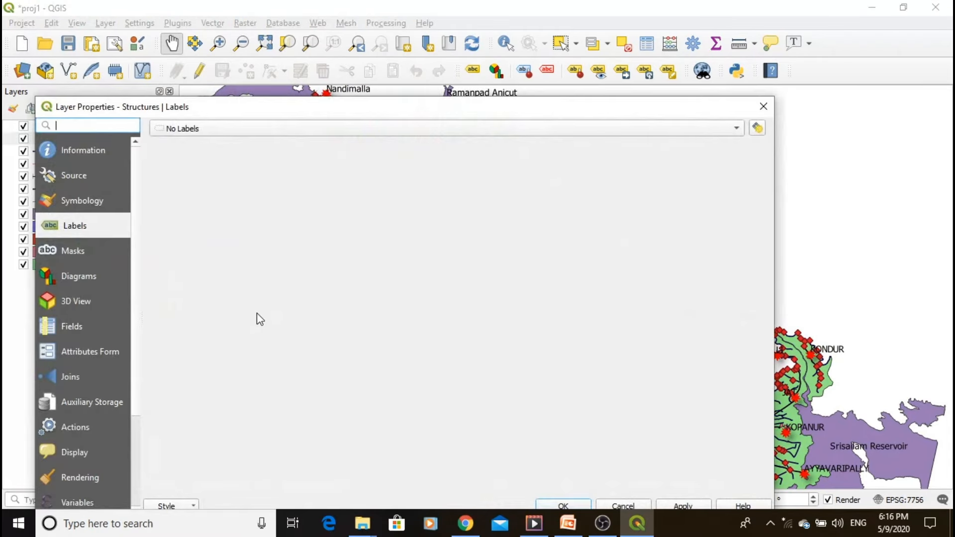
{"action": "left_click_drag", "start_coordinate": [303, 112], "coordinate": [356, 57]}
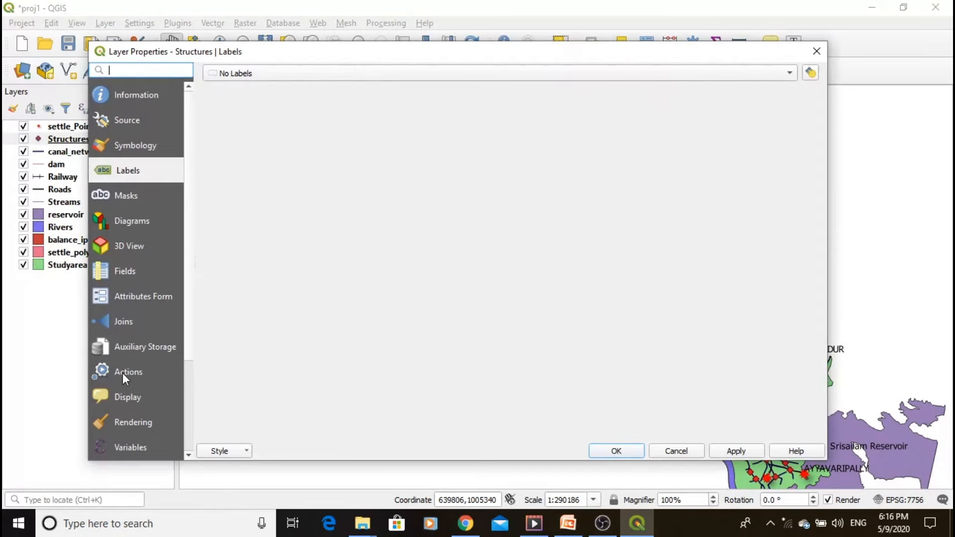
{"action": "left_click", "coordinate": [125, 422]}
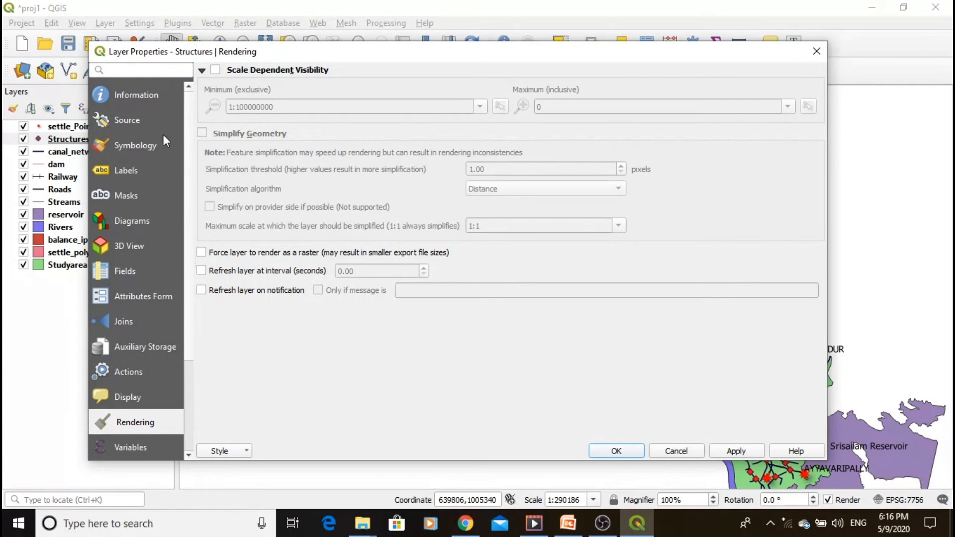
{"action": "left_click", "coordinate": [216, 70]}
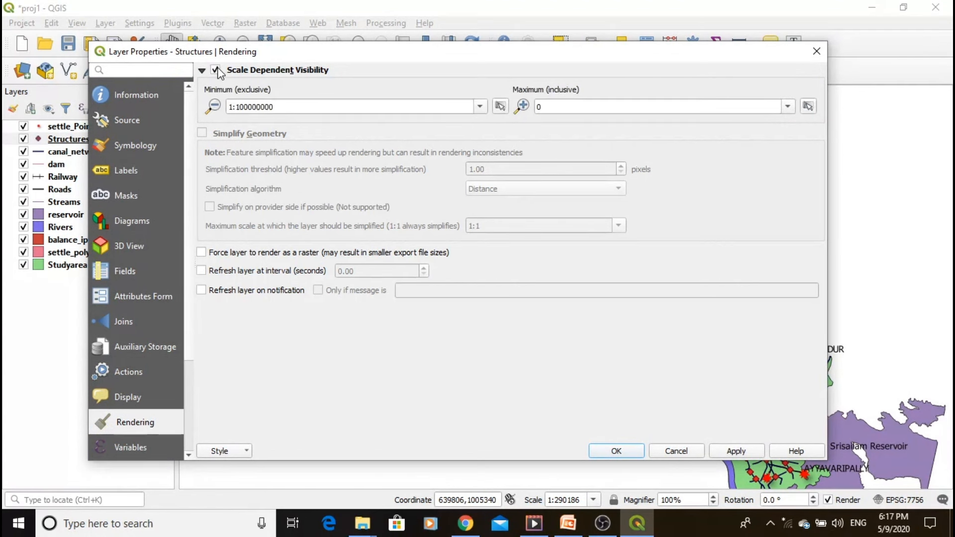
- Set the Structures layer's minimum visibility scale to 1:100000 and apply the change
{"action": "left_click", "coordinate": [283, 107]}
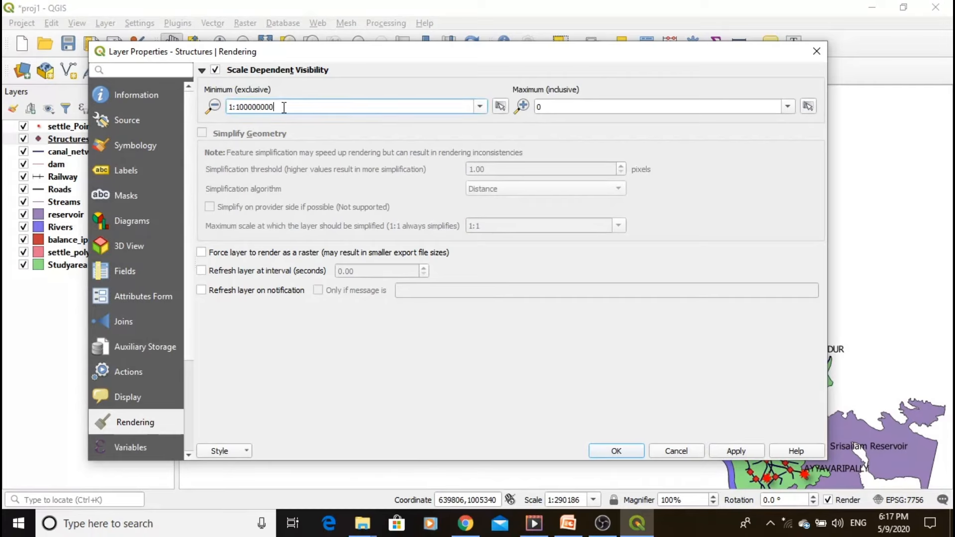
{"action": "key", "text": "BackSpace"}
{"action": "key", "text": "BackSpace"}
{"action": "key", "text": "BackSpace"}
{"action": "left_click", "coordinate": [726, 452]}
{"action": "left_click", "coordinate": [617, 452]}
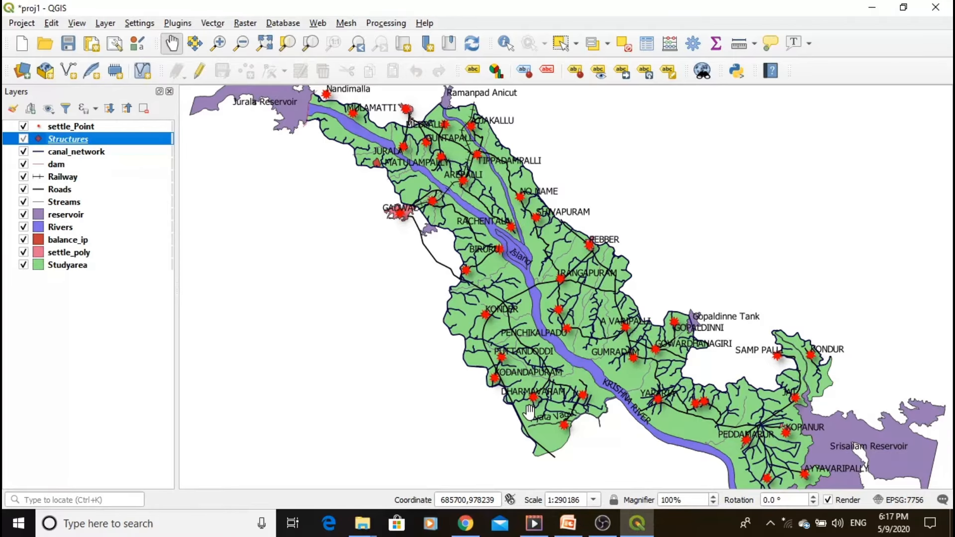
- Check the Structures layer's visibility while enlarging the map, including at a map scale of 1:99999
{"action": "scroll", "coordinate": [546, 420], "scroll_direction": "up", "scroll_amount": 1}
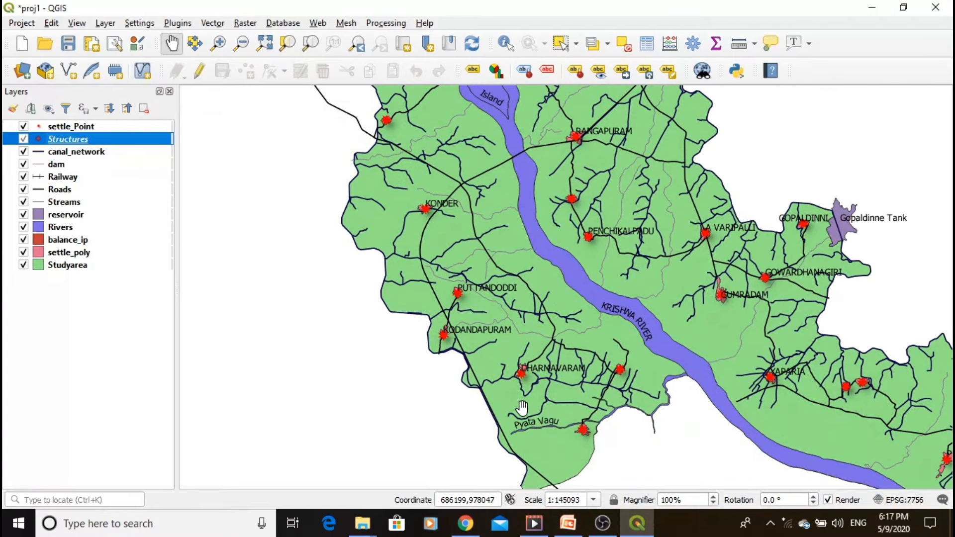
{"action": "scroll", "coordinate": [522, 408], "scroll_direction": "up", "scroll_amount": 1}
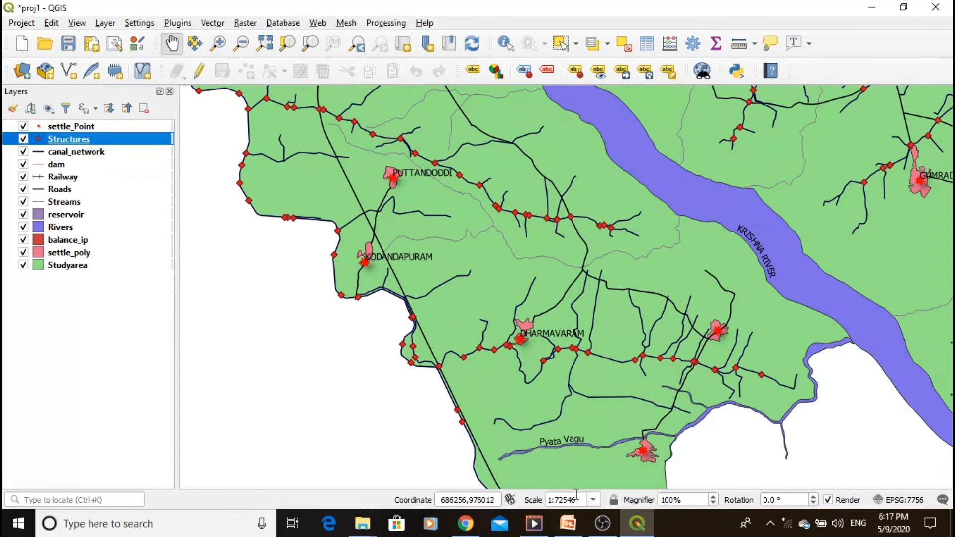
{"action": "double_click", "coordinate": [561, 499]}
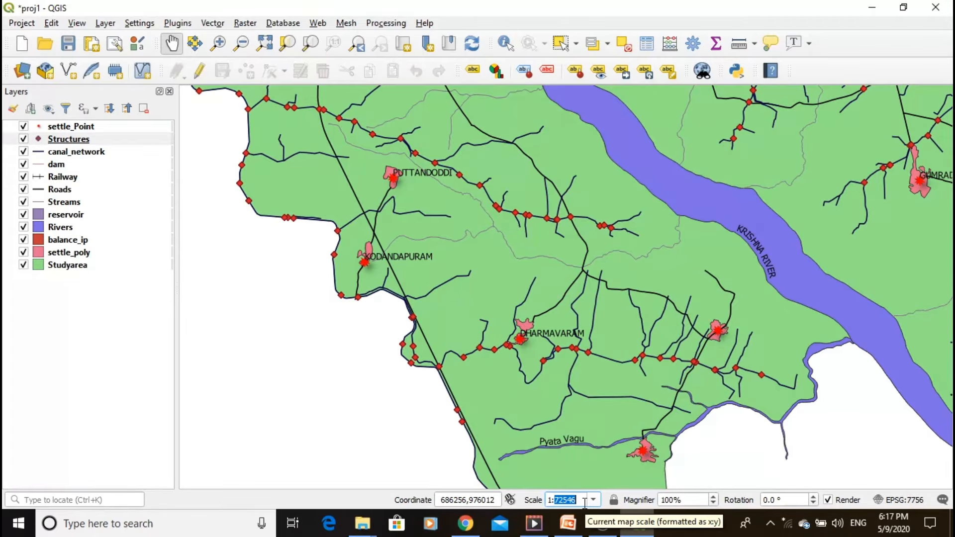
{"action": "type", "text": "99999"}
{"action": "key", "text": "Return"}
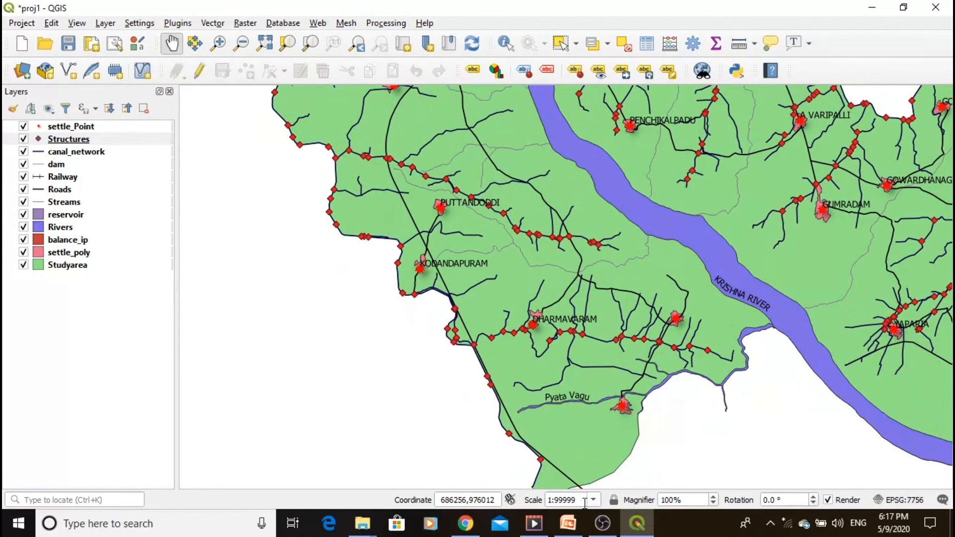
- Check the Structures layer's visibility at a map scale of 1:100001 and return to the full extent
{"action": "left_click", "coordinate": [578, 498]}
{"action": "key", "text": "BackSpace"}
{"action": "key", "text": "BackSpace"}
{"action": "key", "text": "BackSpace"}
{"action": "key", "text": "BackSpace"}
{"action": "key", "text": "BackSpace"}
{"action": "type", "text": "100001"}
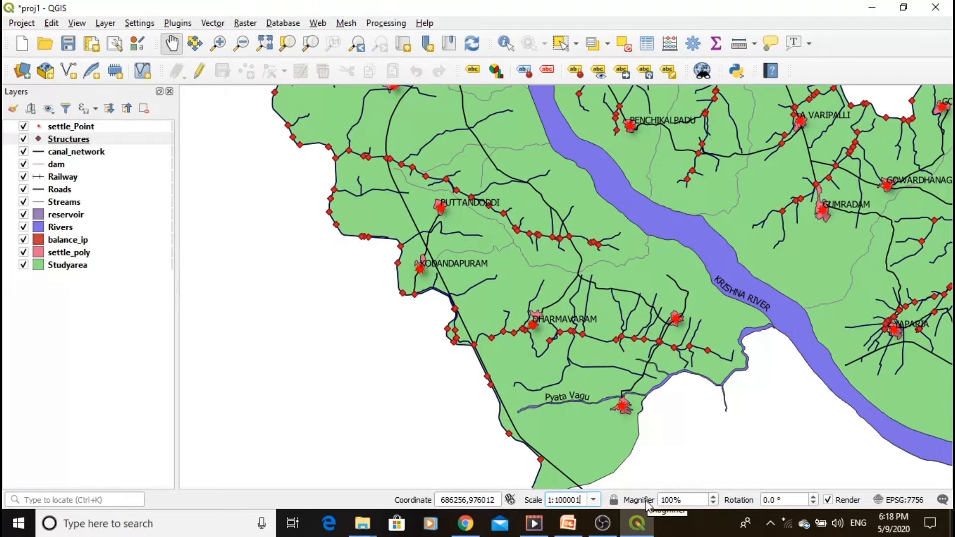
{"action": "key", "text": "Return"}
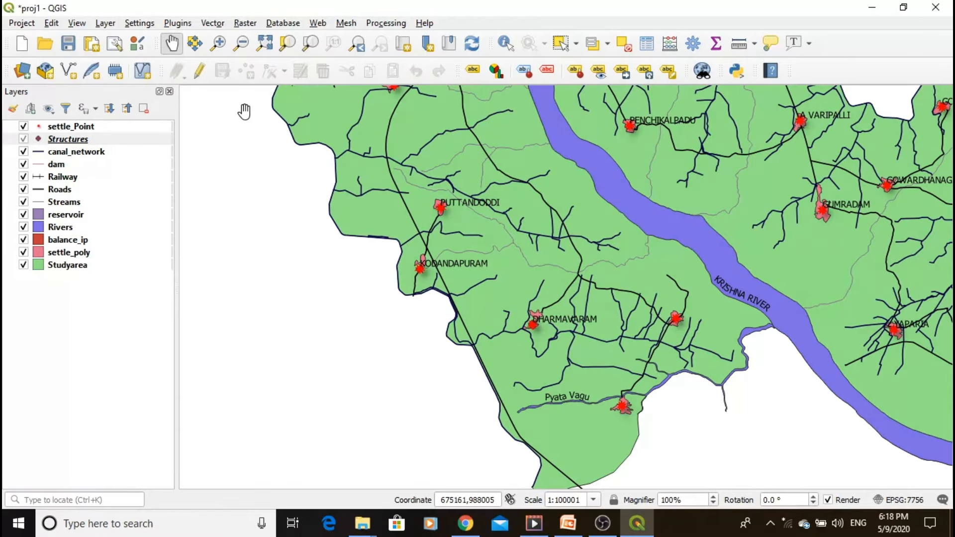
{"action": "left_click", "coordinate": [266, 45]}
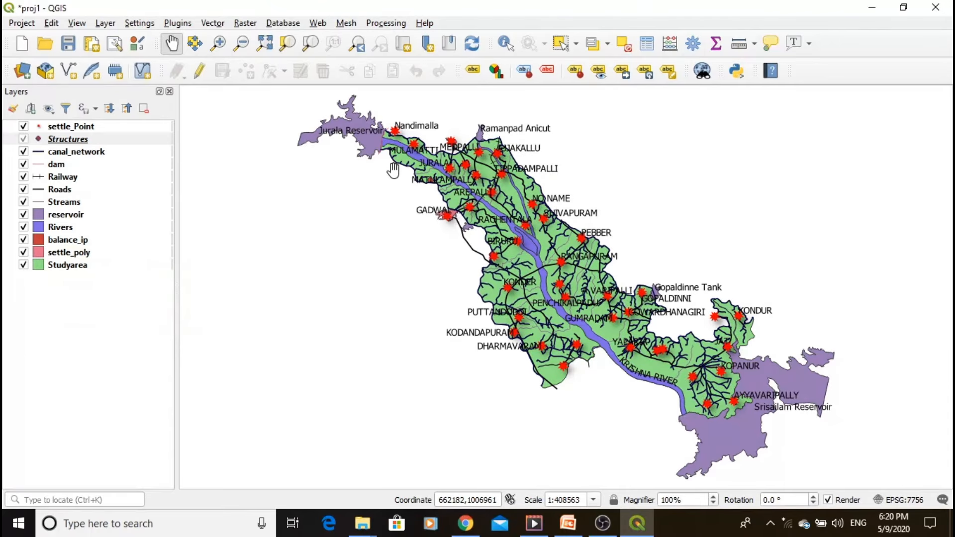
- Enable scale dependent visibility in the label rendering options of the settle_Point layer
{"action": "left_click", "coordinate": [66, 127]}
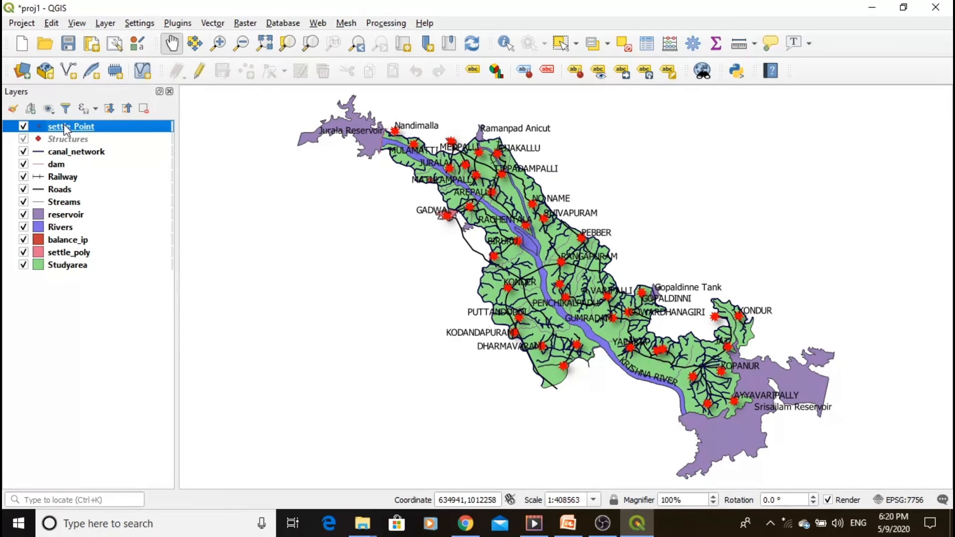
{"action": "right_click", "coordinate": [64, 127]}
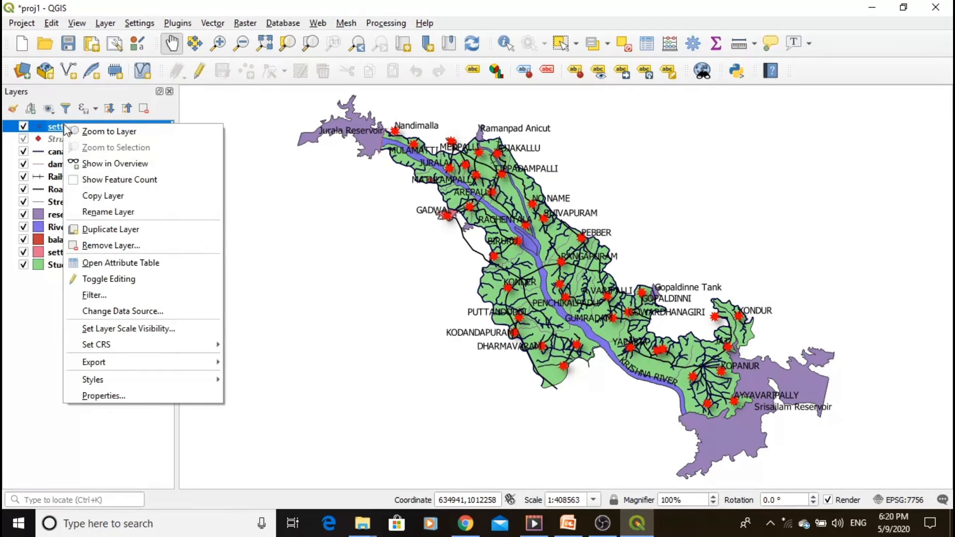
{"action": "left_click", "coordinate": [112, 397]}
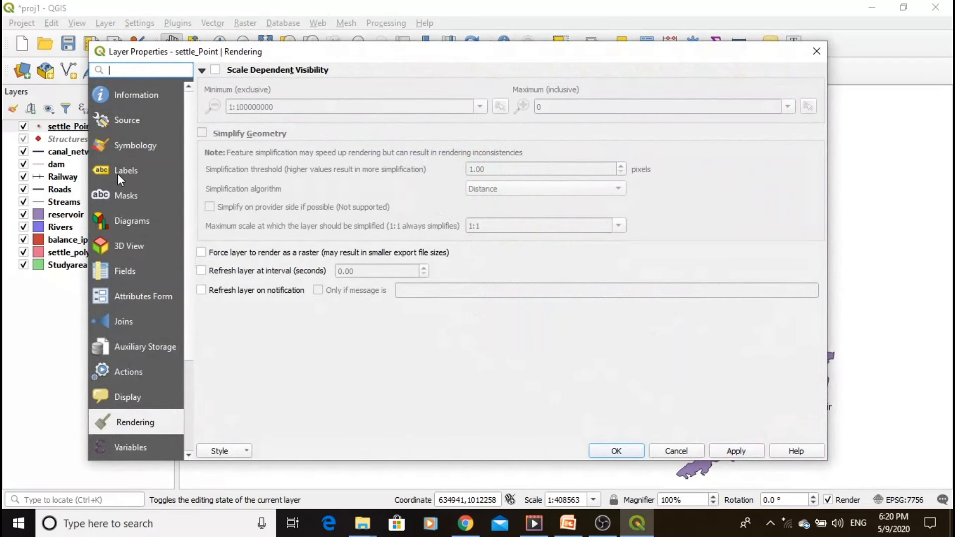
{"action": "left_click", "coordinate": [118, 174]}
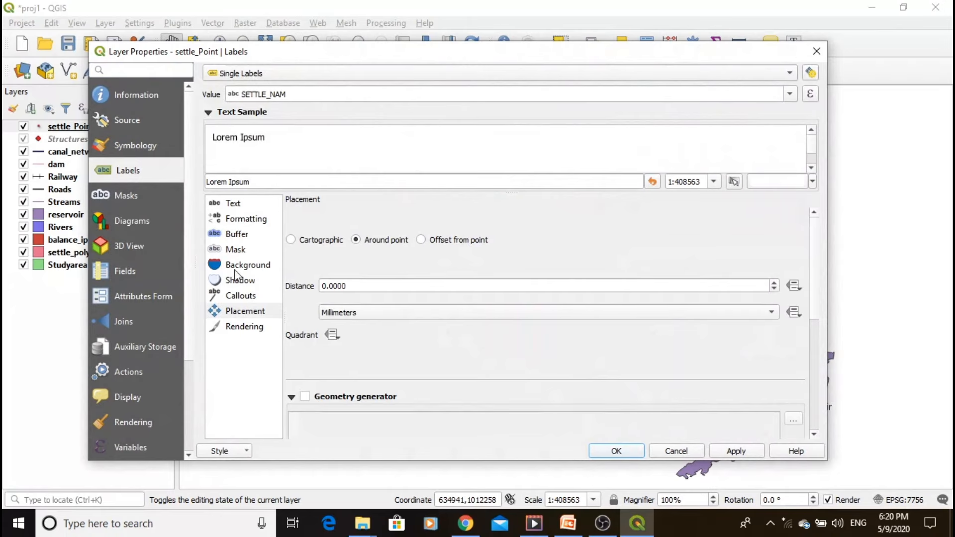
{"action": "left_click", "coordinate": [243, 329]}
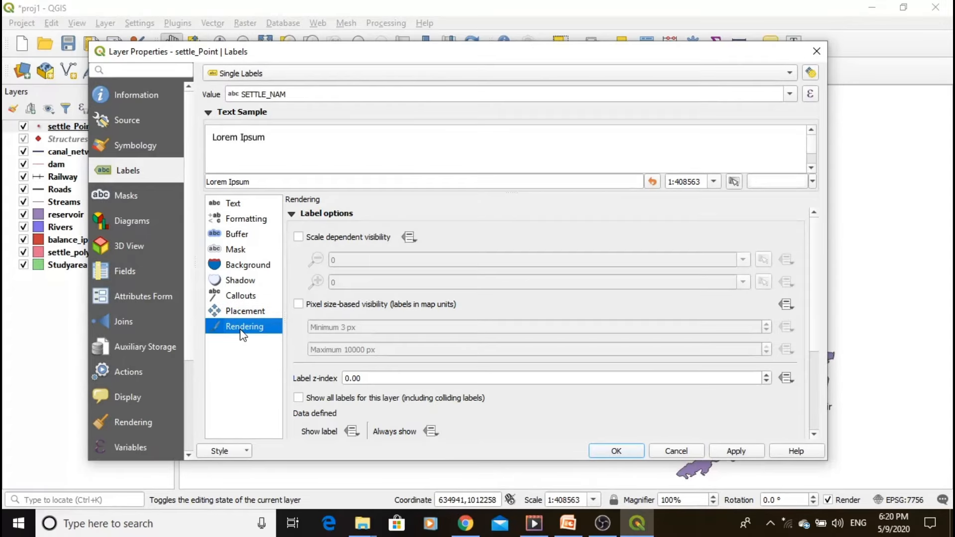
{"action": "left_click", "coordinate": [298, 237]}
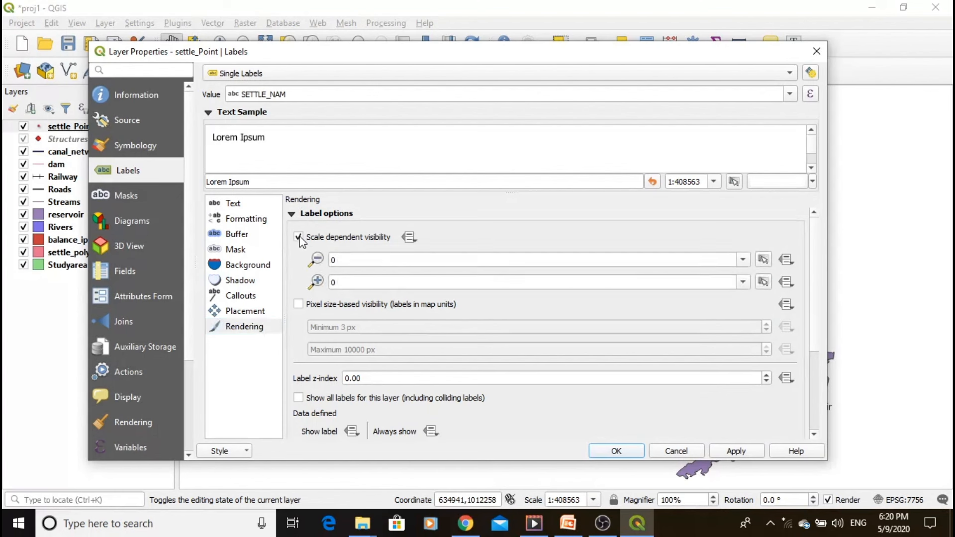
- Set the minimum visibility scale of the settle_Point labels to 1:100000 and apply the change
{"action": "left_click", "coordinate": [338, 260]}
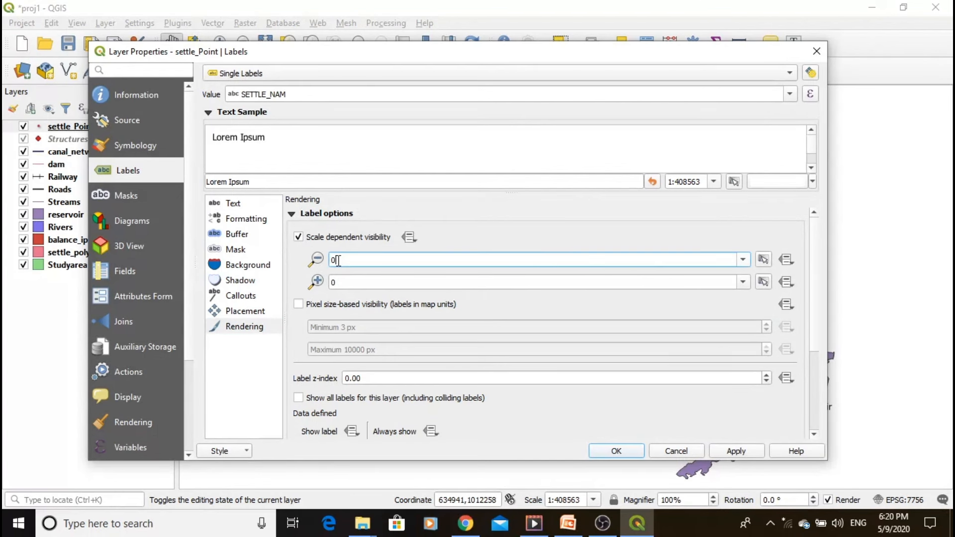
{"action": "key", "text": "BackSpace"}
{"action": "type", "text": "100000"}
{"action": "left_click", "coordinate": [737, 451]}
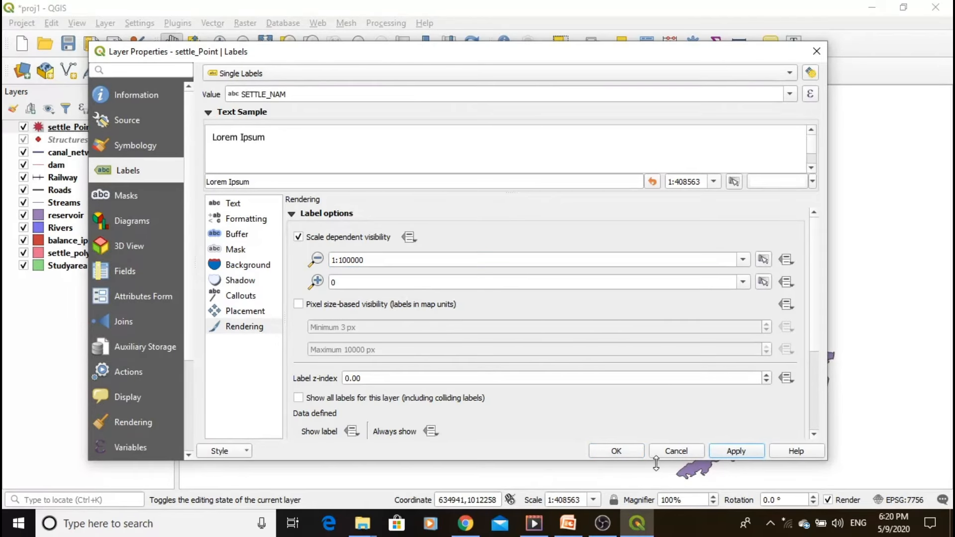
{"action": "left_click", "coordinate": [627, 456]}
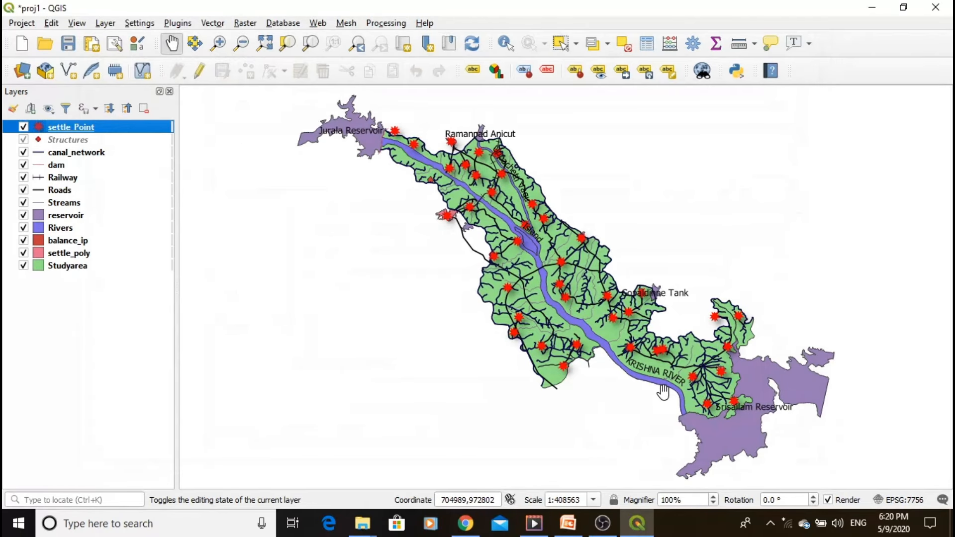
- Set the map scale to 1:99999 to check the settlement labels and structure points
{"action": "left_click", "coordinate": [581, 500]}
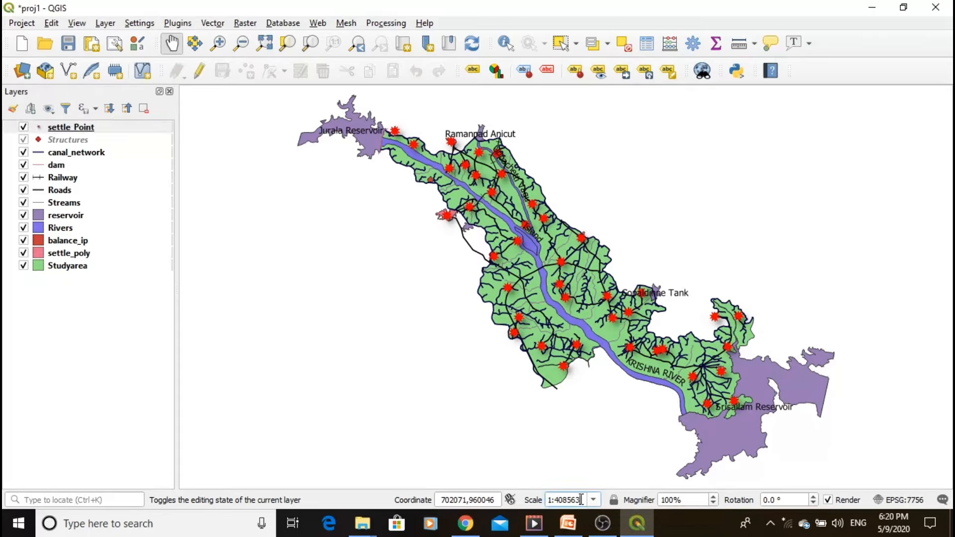
{"action": "key", "text": "BackSpace"}
{"action": "key", "text": "BackSpace"}
{"action": "key", "text": "BackSpace"}
{"action": "key", "text": "BackSpace"}
{"action": "key", "text": "BackSpace"}
{"action": "key", "text": "BackSpace"}
{"action": "type", "text": "99999"}
{"action": "key", "text": "Return"}
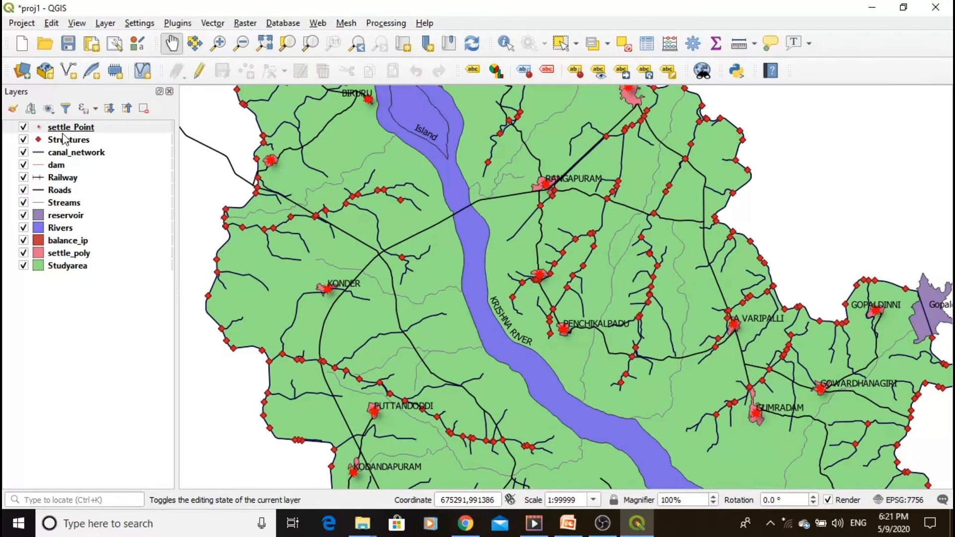
- Compare the settlement labels and structure points at the full extent with closer views of the canal area around Konder
{"action": "left_click", "coordinate": [265, 43]}
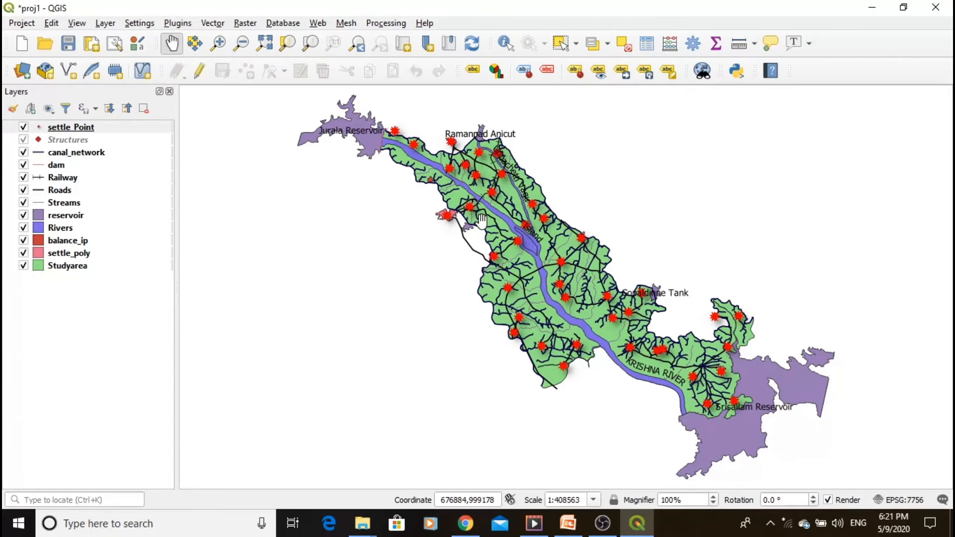
{"action": "scroll", "coordinate": [487, 230], "scroll_direction": "up", "scroll_amount": 2}
{"action": "scroll", "coordinate": [486, 230], "scroll_direction": "up", "scroll_amount": 2}
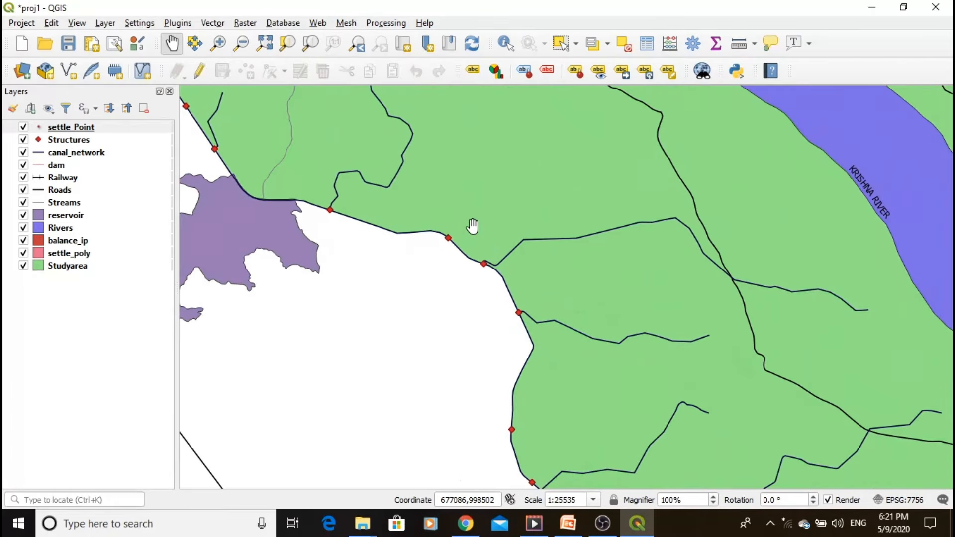
{"action": "scroll", "coordinate": [472, 244], "scroll_direction": "down", "scroll_amount": 1}
{"action": "left_click_drag", "start_coordinate": [573, 352], "coordinate": [514, 282]}
{"action": "left_click_drag", "start_coordinate": [568, 319], "coordinate": [518, 260]}
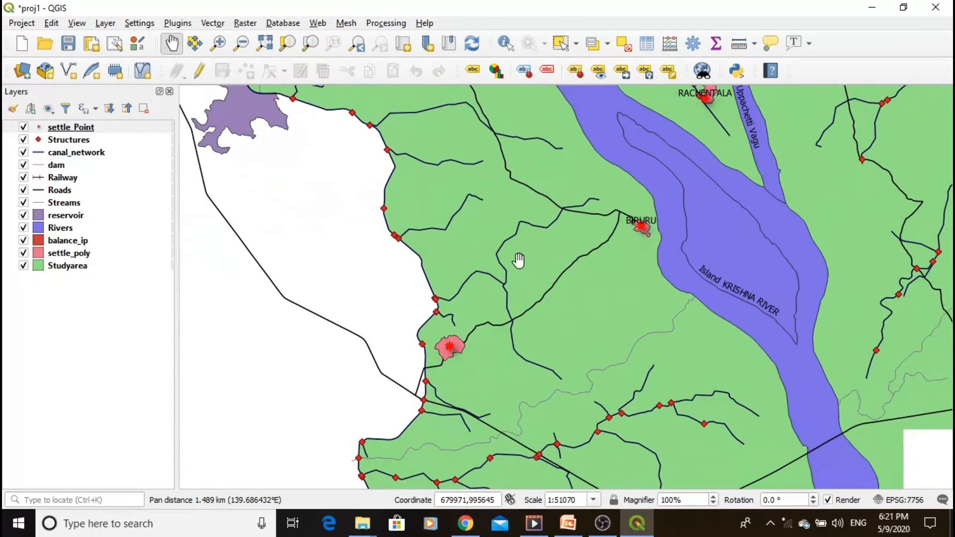
{"action": "left_click_drag", "start_coordinate": [601, 386], "coordinate": [536, 275]}
{"action": "left_click_drag", "start_coordinate": [553, 342], "coordinate": [535, 313]}
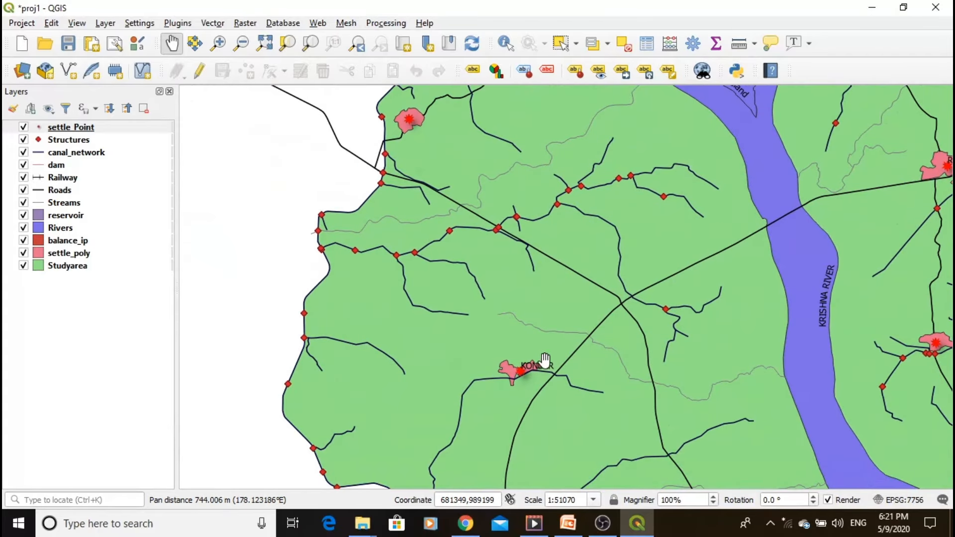
{"action": "left_click_drag", "start_coordinate": [545, 363], "coordinate": [552, 278]}
{"action": "left_click_drag", "start_coordinate": [544, 339], "coordinate": [515, 303]}
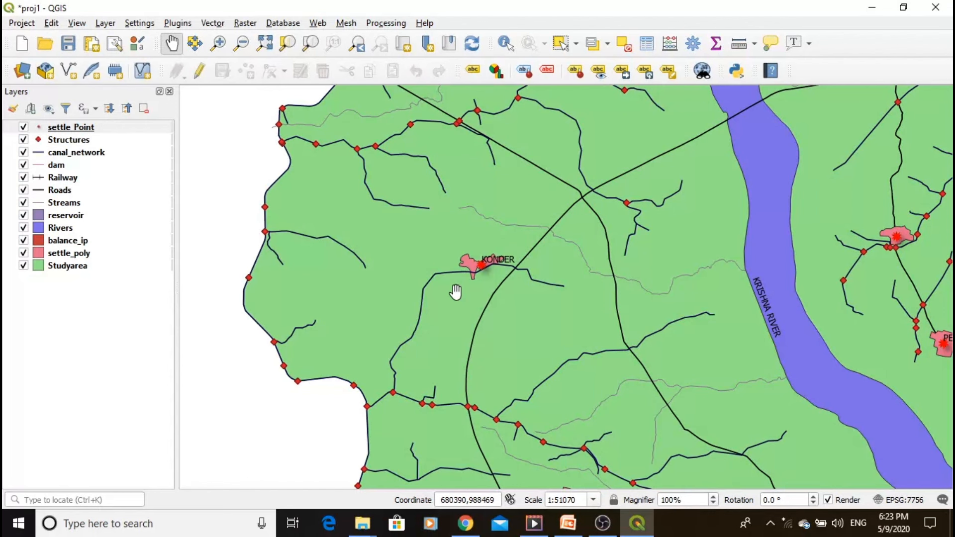
{"action": "scroll", "coordinate": [455, 293], "scroll_direction": "down", "scroll_amount": 1}
{"action": "scroll", "coordinate": [418, 294], "scroll_direction": "up", "scroll_amount": 1}
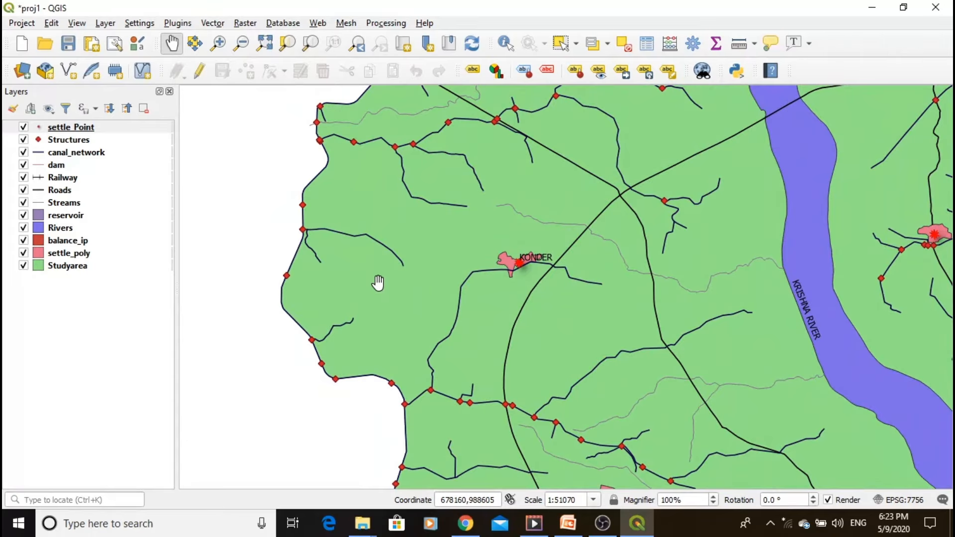
{"action": "scroll", "coordinate": [378, 282], "scroll_direction": "up", "scroll_amount": 1}
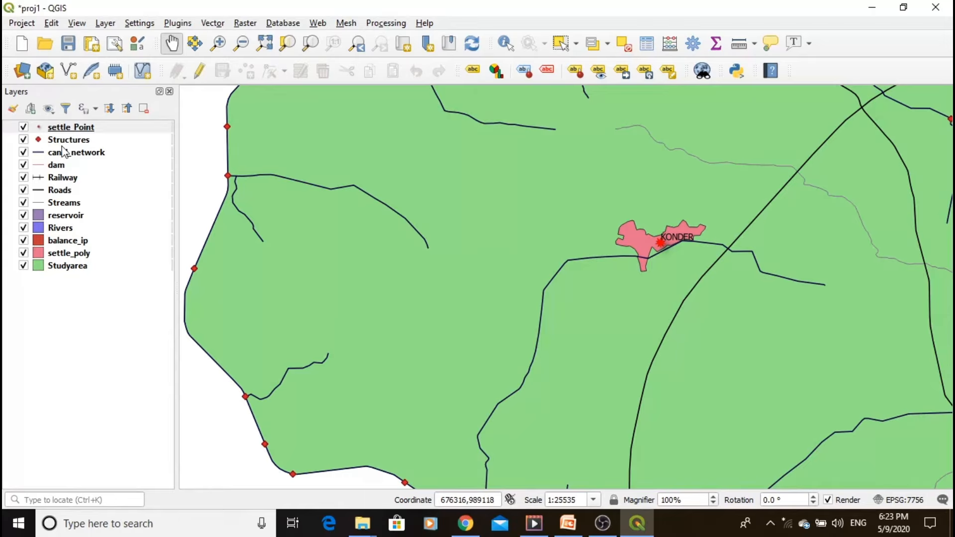
- Review the Structures layer's attribute table with its records sorted by struc_code in ascending order
{"action": "left_click", "coordinate": [63, 143]}
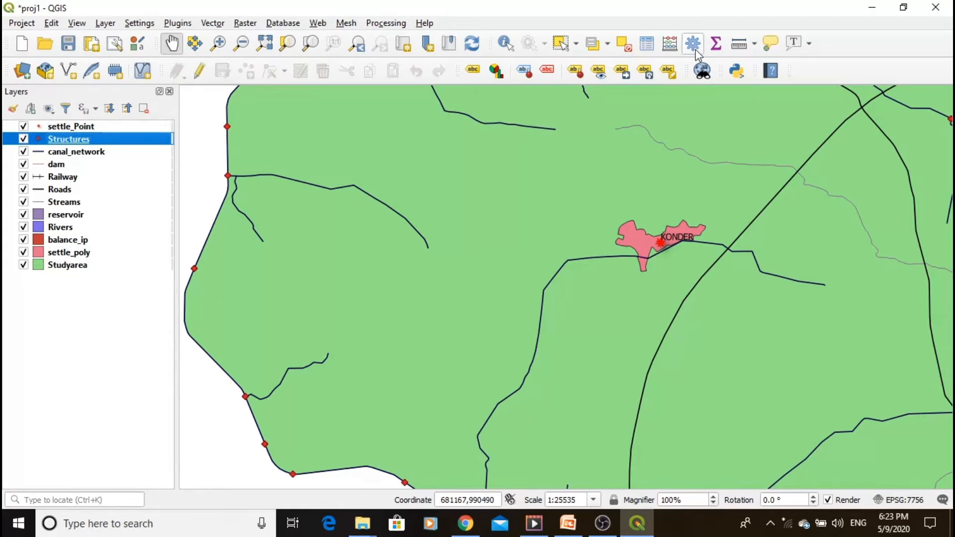
{"action": "left_click", "coordinate": [650, 50]}
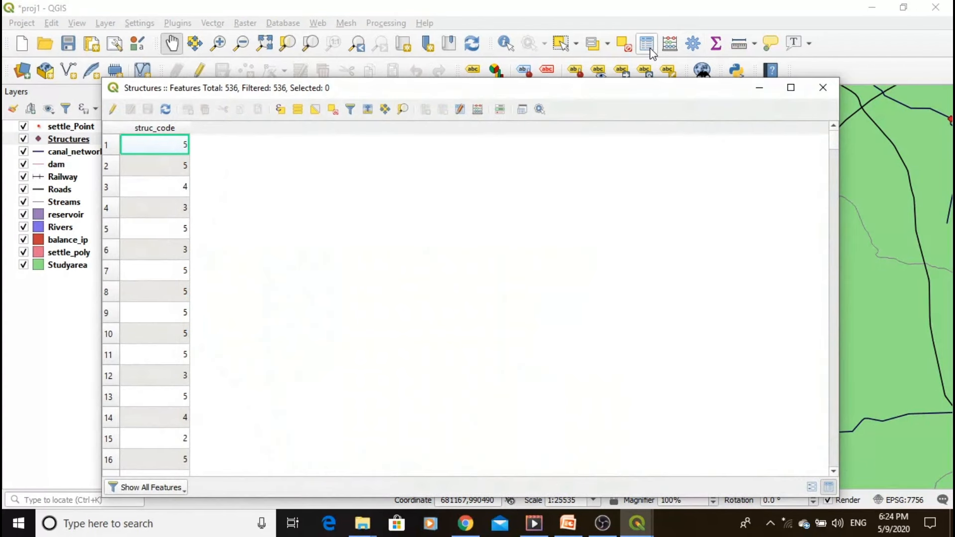
{"action": "left_click_drag", "start_coordinate": [499, 88], "coordinate": [661, 68]}
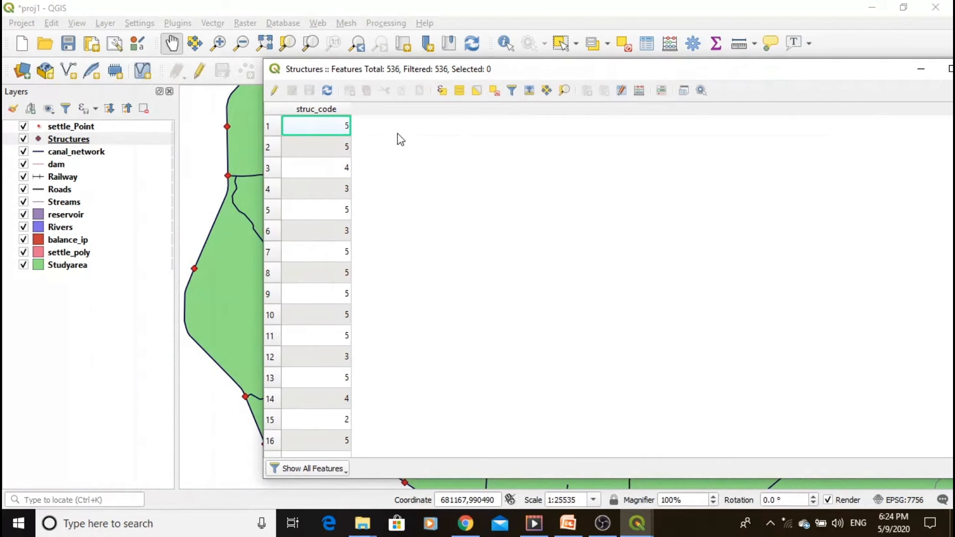
{"action": "left_click", "coordinate": [344, 109]}
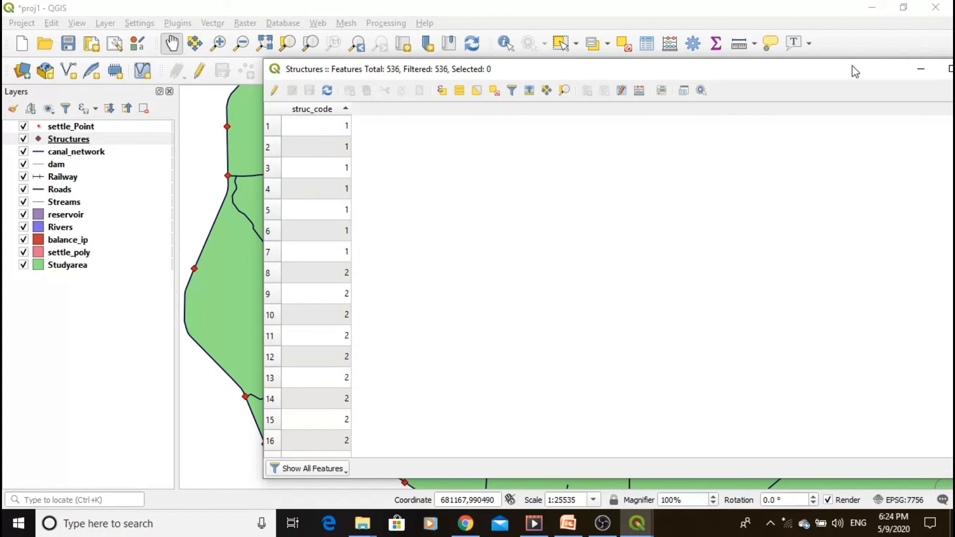
{"action": "left_click_drag", "start_coordinate": [853, 68], "coordinate": [695, 85]}
{"action": "left_click", "coordinate": [828, 83]}
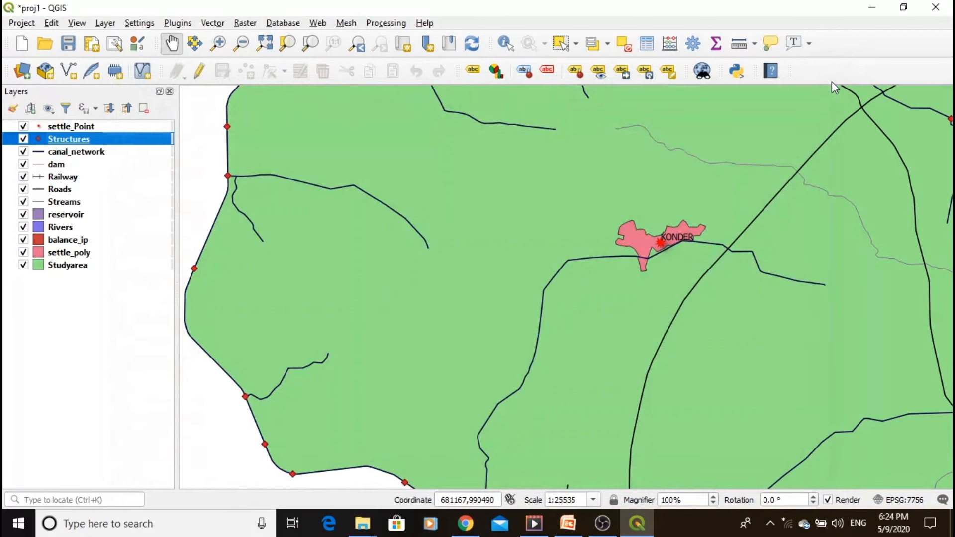
- Open the Structures layer's symbology properties and switch its renderer from single symbol to Categorized
{"action": "right_click", "coordinate": [72, 141]}
{"action": "left_click", "coordinate": [73, 143]}
{"action": "double_click", "coordinate": [72, 143]}
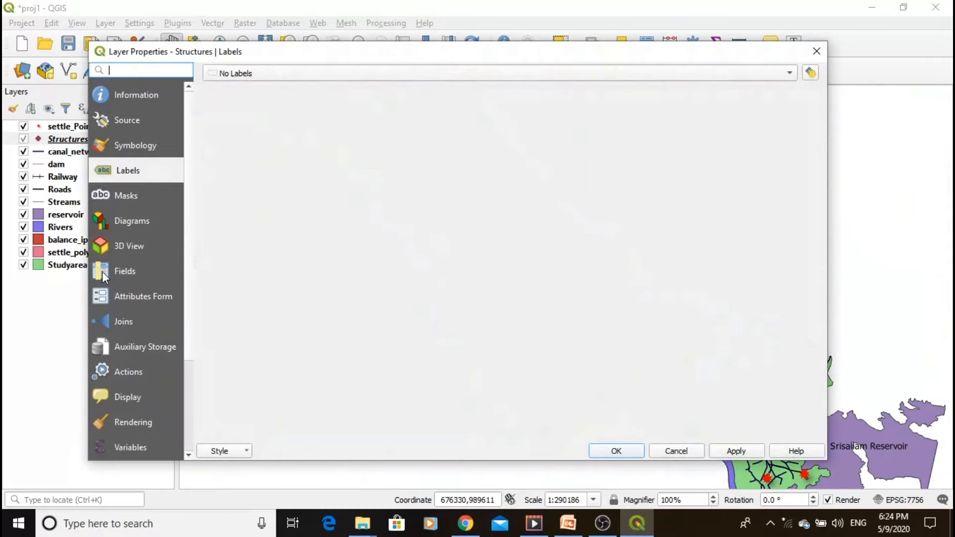
{"action": "left_click", "coordinate": [120, 145]}
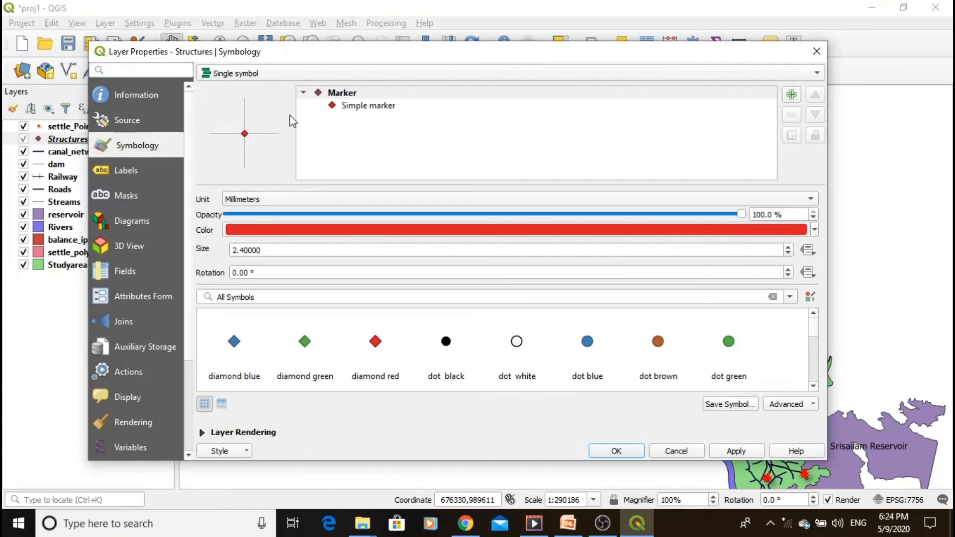
{"action": "left_click", "coordinate": [253, 79]}
{"action": "left_click", "coordinate": [261, 83]}
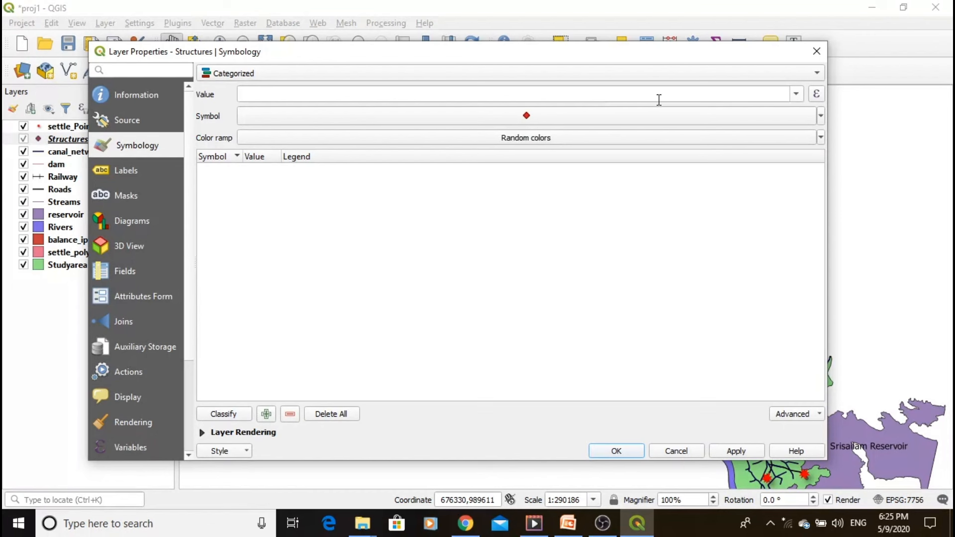
- Classify the Structures layer by the struc_code field and apply the categorized symbology
{"action": "left_click", "coordinate": [796, 94]}
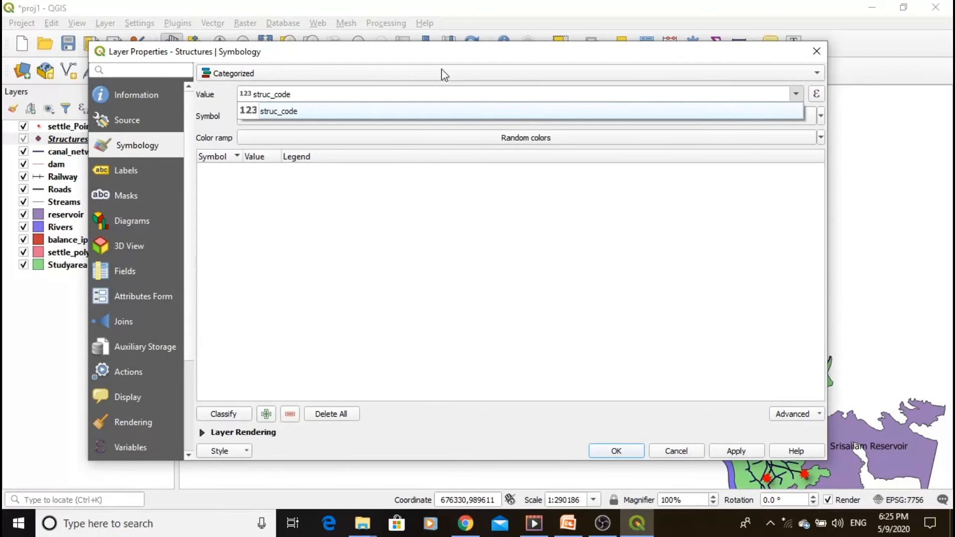
{"action": "left_click", "coordinate": [334, 111]}
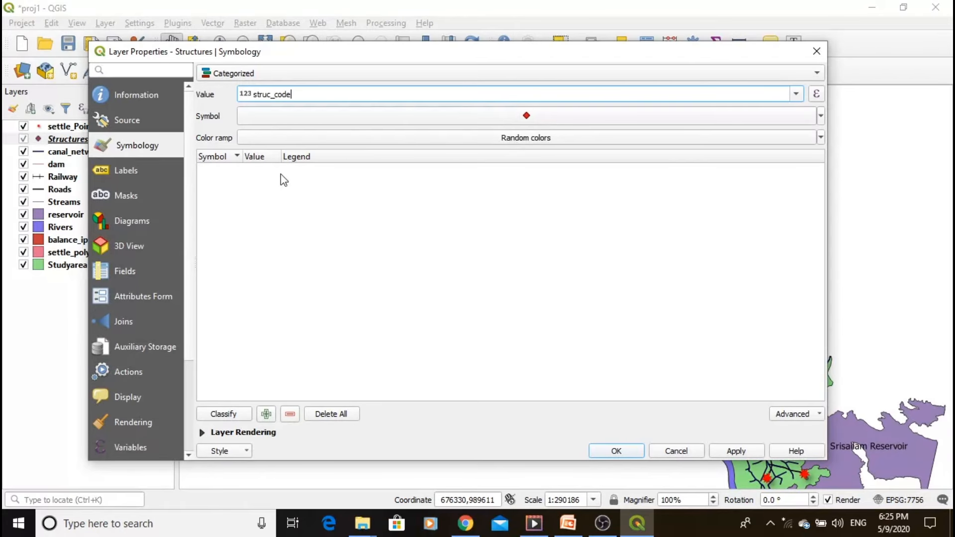
{"action": "left_click", "coordinate": [219, 413]}
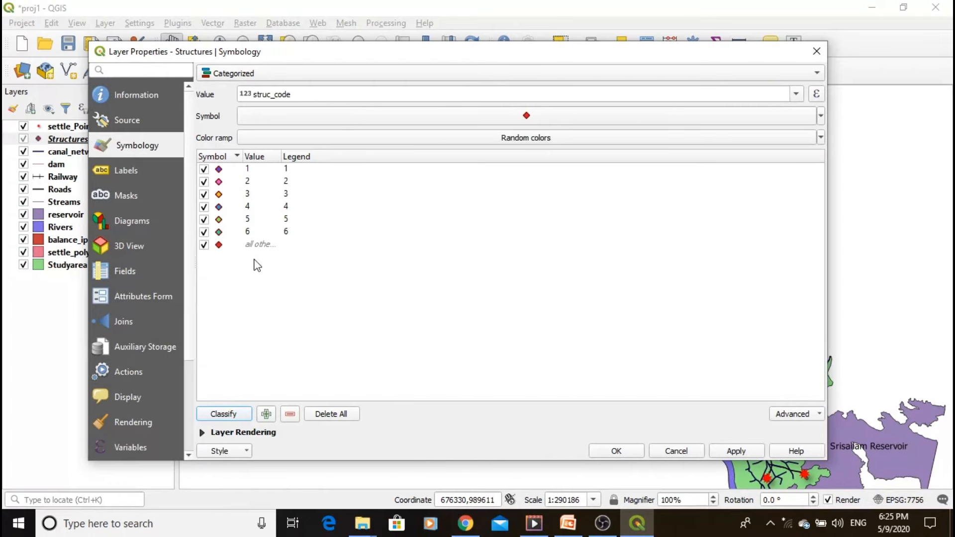
{"action": "left_click", "coordinate": [746, 452]}
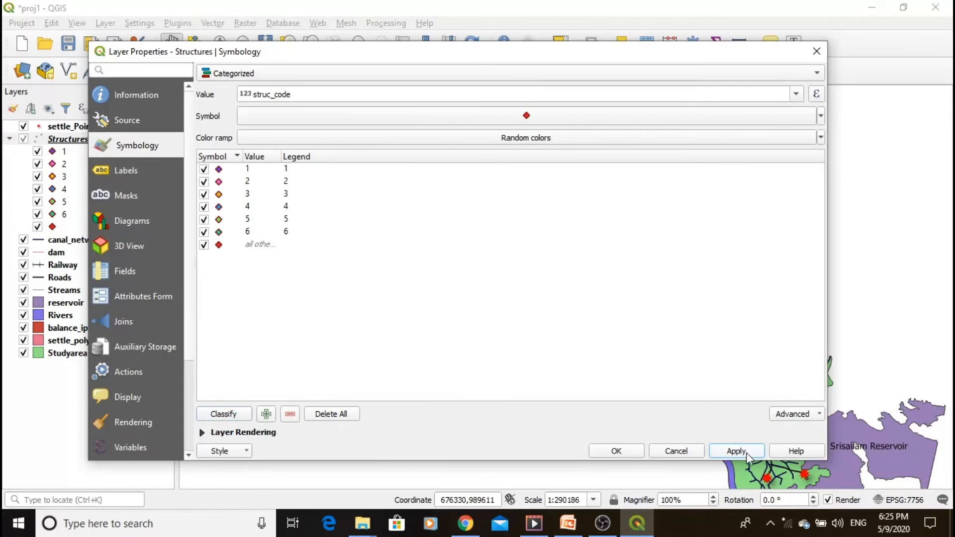
{"action": "left_click", "coordinate": [611, 452]}
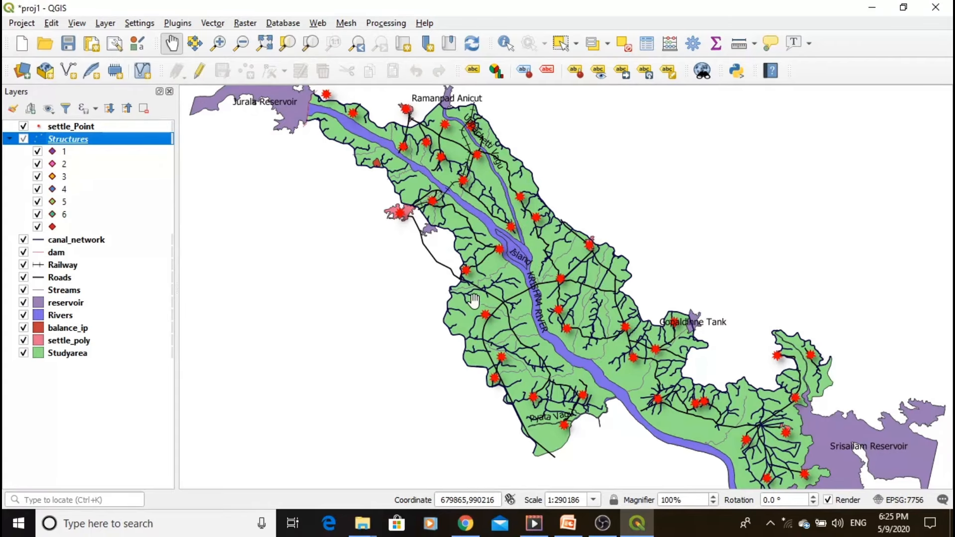
- Assign the dot black marker to the struc_code 1 category of the Structures layer
{"action": "scroll", "coordinate": [470, 309], "scroll_direction": "up", "scroll_amount": 1}
{"action": "scroll", "coordinate": [527, 362], "scroll_direction": "up", "scroll_amount": 1}
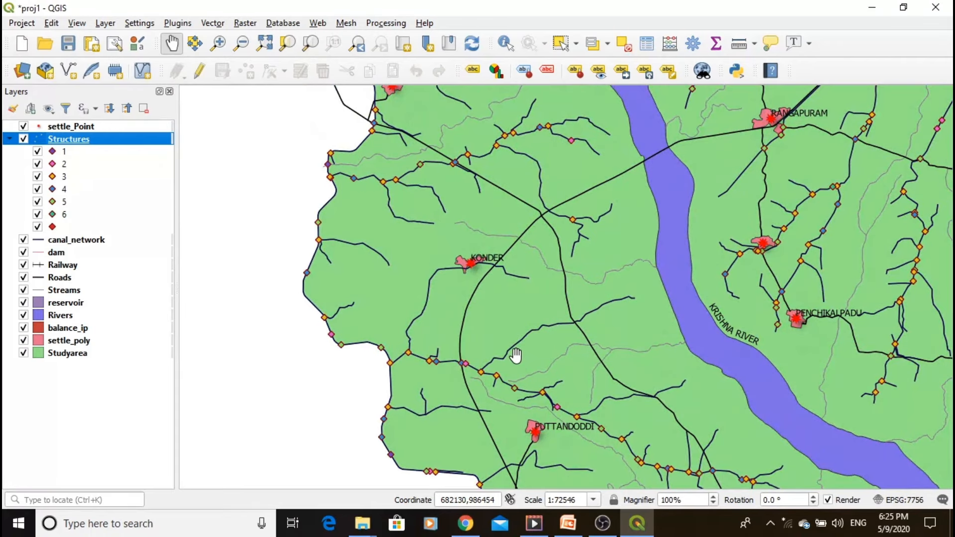
{"action": "left_click_drag", "start_coordinate": [540, 383], "coordinate": [523, 333]}
{"action": "scroll", "coordinate": [509, 357], "scroll_direction": "up", "scroll_amount": 1}
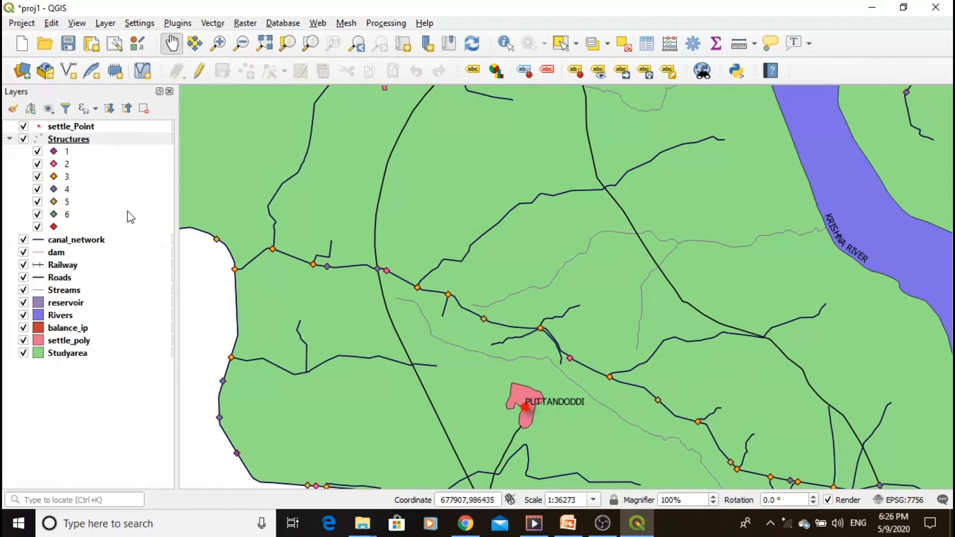
{"action": "left_click", "coordinate": [69, 141]}
{"action": "double_click", "coordinate": [69, 141]}
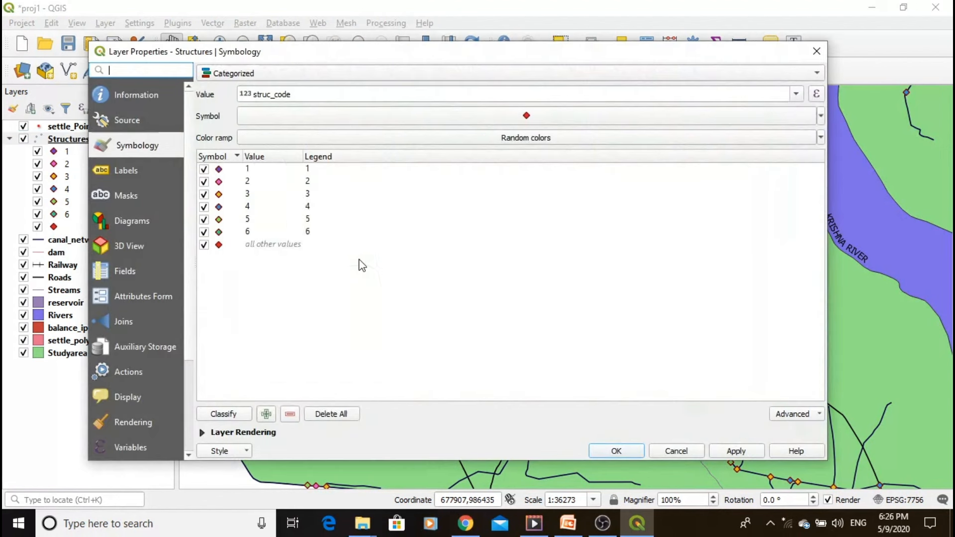
{"action": "double_click", "coordinate": [219, 170]}
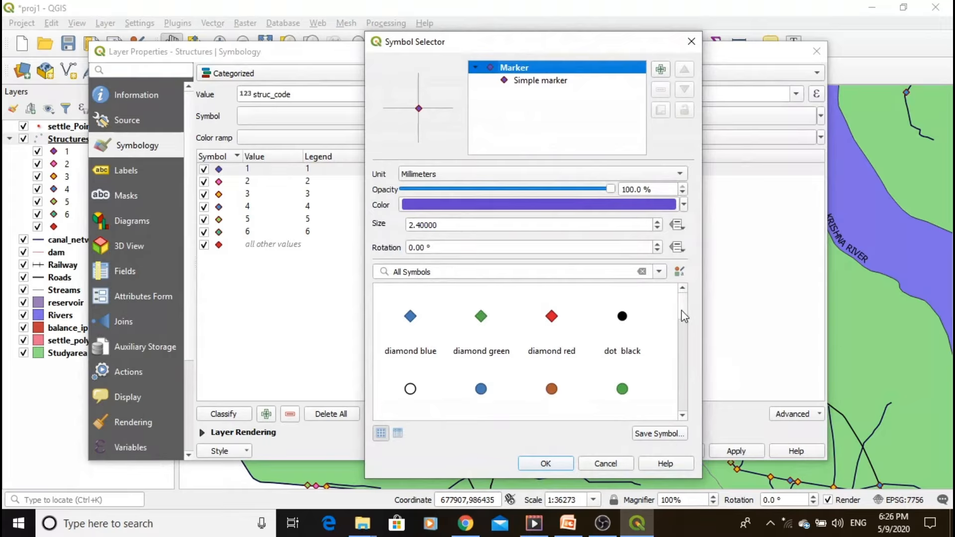
{"action": "scroll", "coordinate": [680, 343], "scroll_direction": "down", "scroll_amount": 3}
{"action": "scroll", "coordinate": [685, 339], "scroll_direction": "up", "scroll_amount": 3}
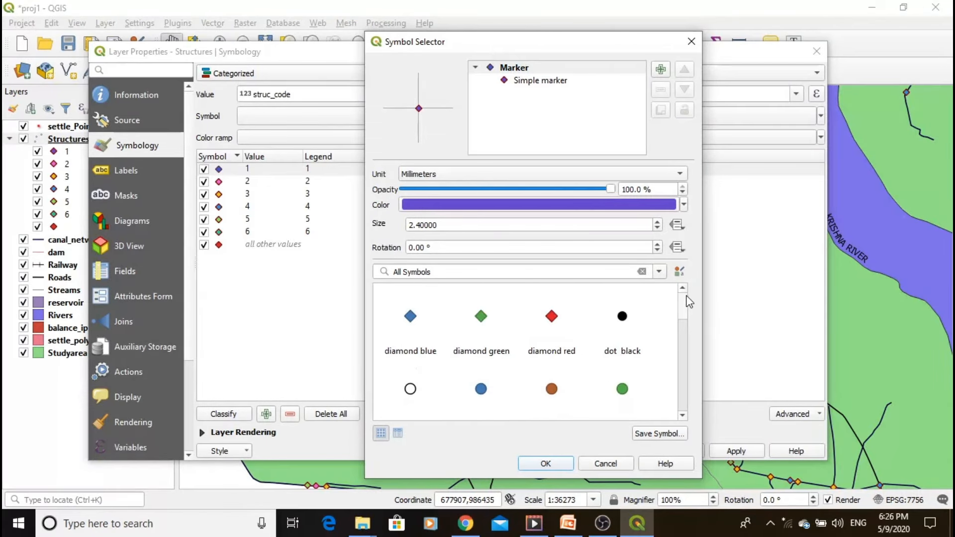
{"action": "left_click", "coordinate": [622, 316]}
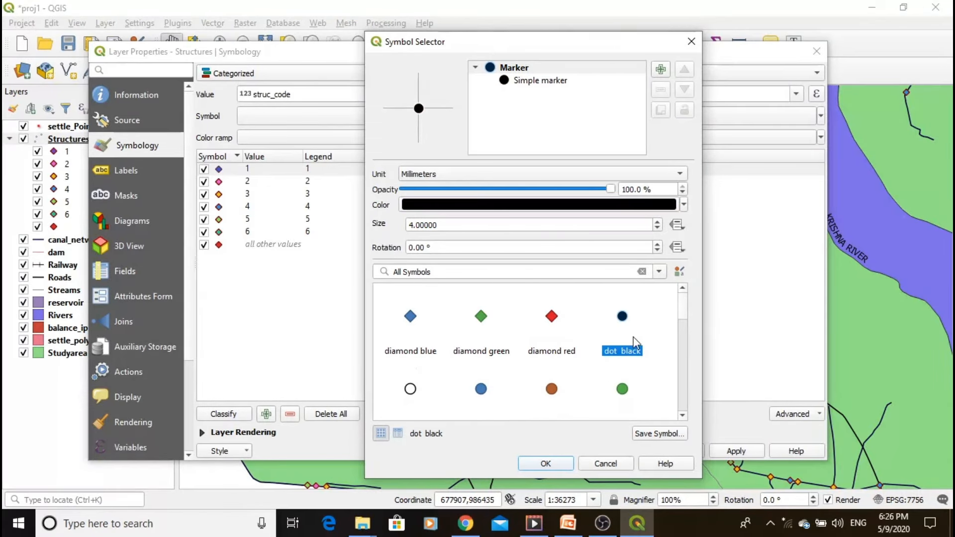
- Reduce the marker size of the struc_code 1 symbol and accept the symbol settings
{"action": "left_click", "coordinate": [658, 228]}
{"action": "left_click", "coordinate": [658, 228]}
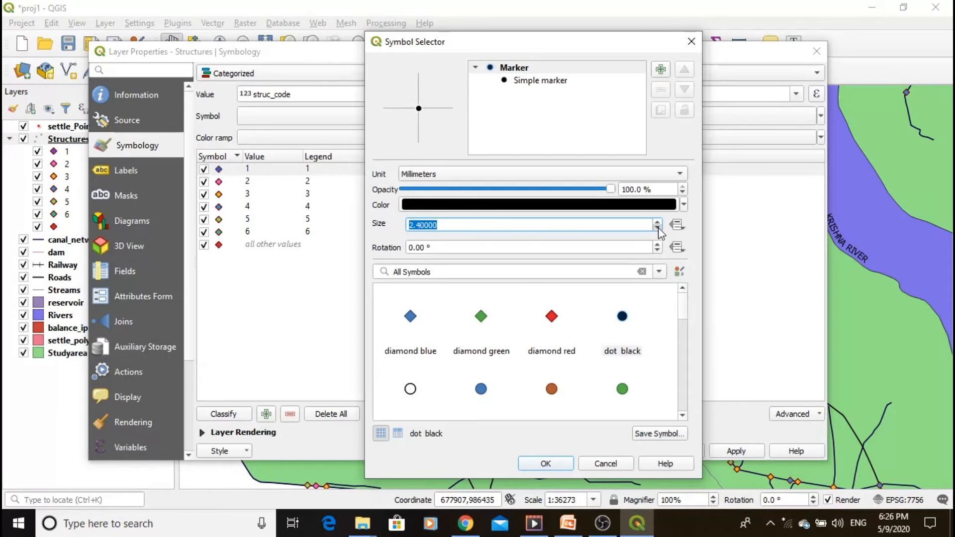
{"action": "left_click", "coordinate": [658, 228]}
{"action": "left_click", "coordinate": [545, 464]}
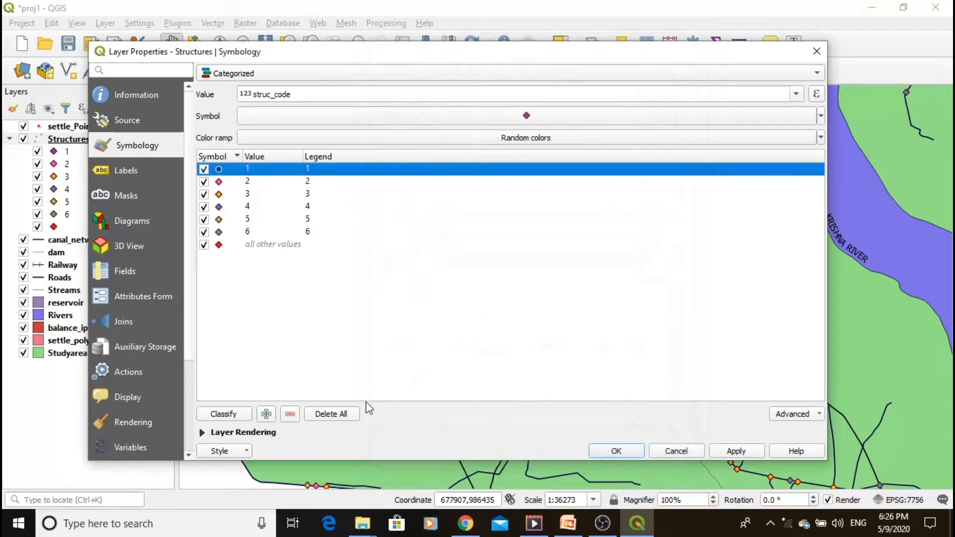
- Change the struc_code 3 symbol to the topo pop house marker at size 2.2 mm, and apply the Structures symbology
{"action": "double_click", "coordinate": [218, 195]}
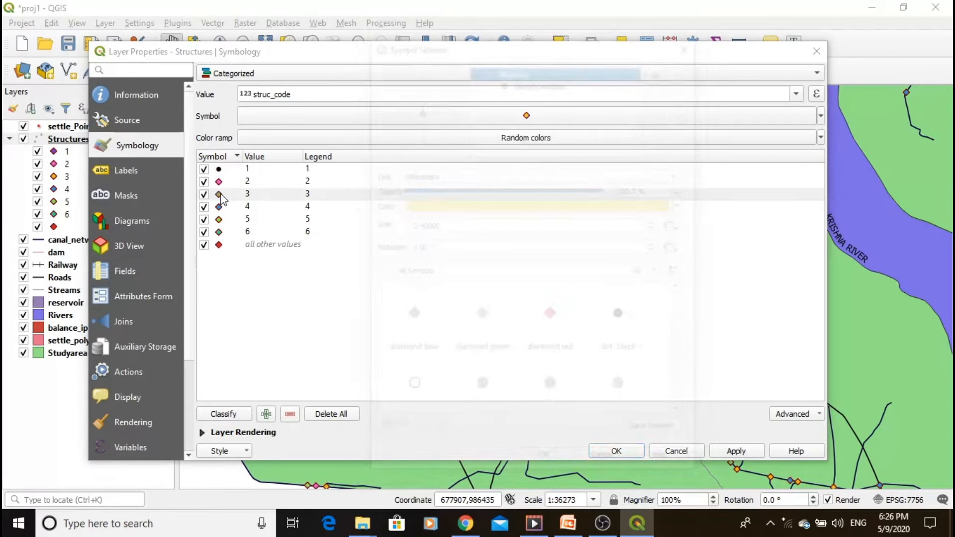
{"action": "scroll", "coordinate": [682, 311], "scroll_direction": "down", "scroll_amount": 5}
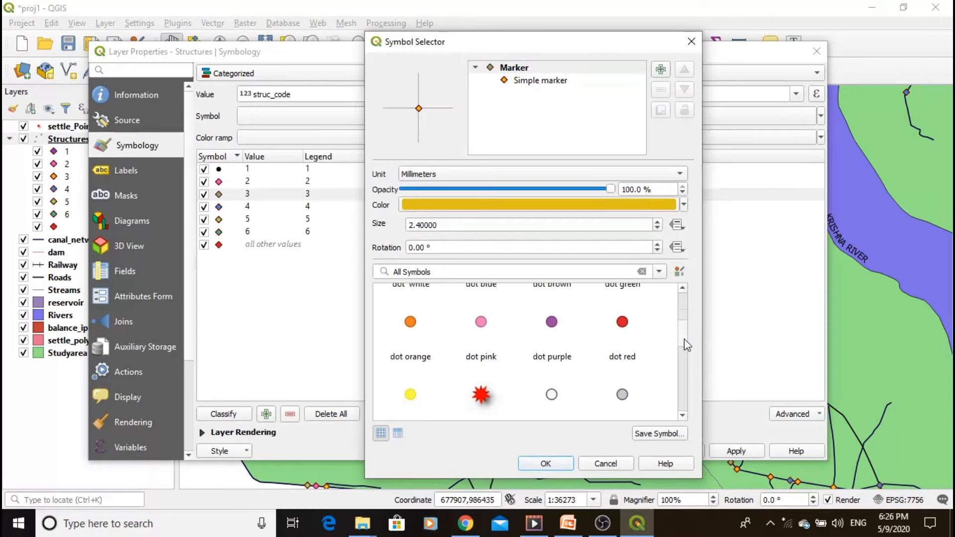
{"action": "scroll", "coordinate": [677, 363], "scroll_direction": "down", "scroll_amount": 4}
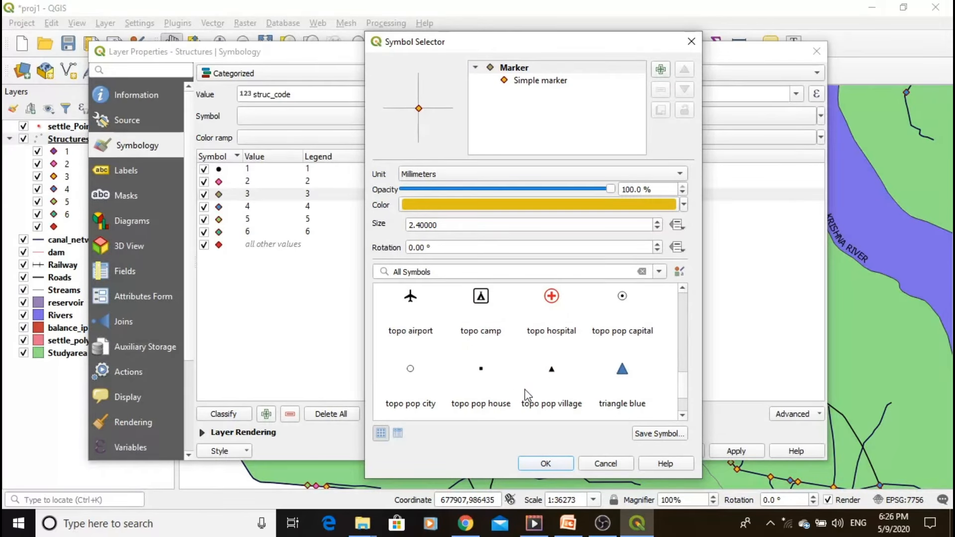
{"action": "left_click", "coordinate": [487, 375]}
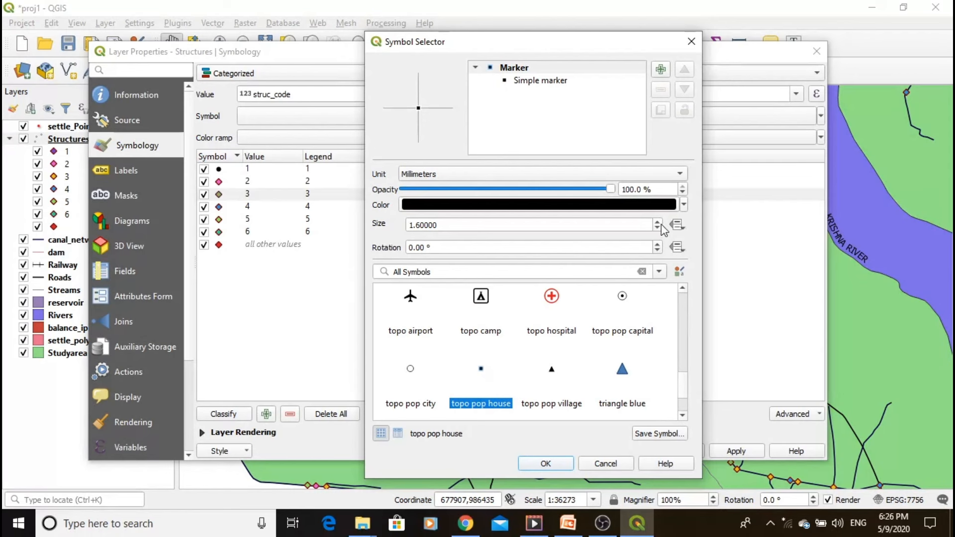
{"action": "scroll", "coordinate": [661, 226], "scroll_direction": "up", "scroll_amount": 3}
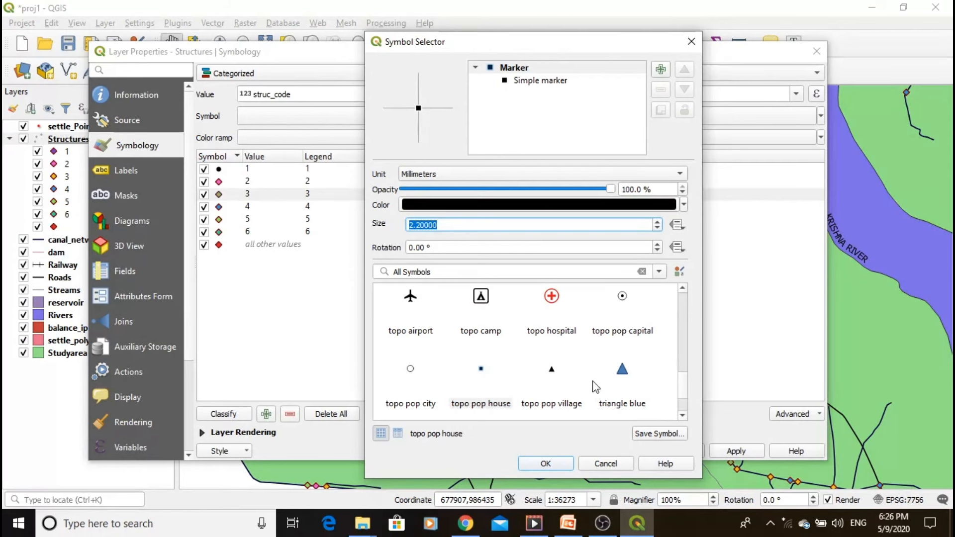
{"action": "left_click", "coordinate": [544, 464]}
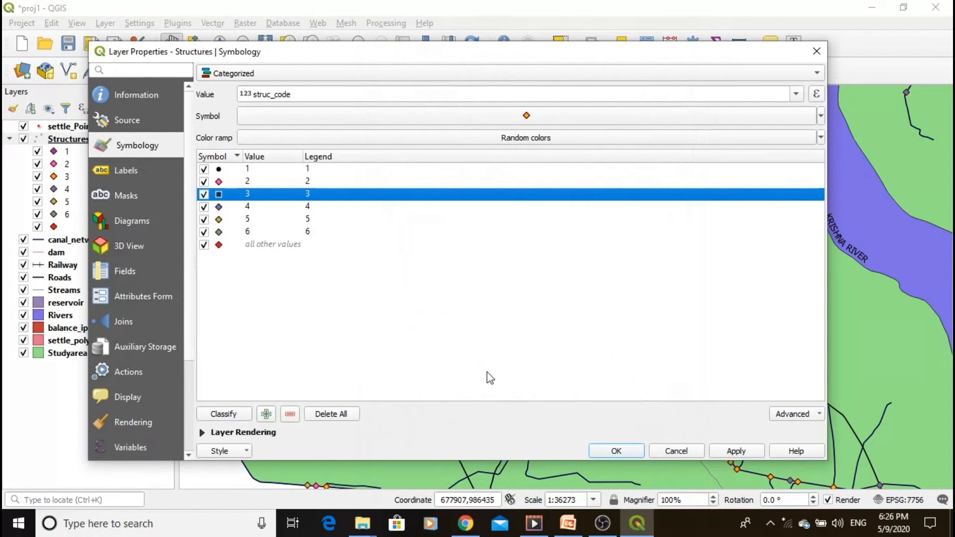
{"action": "left_click", "coordinate": [736, 451]}
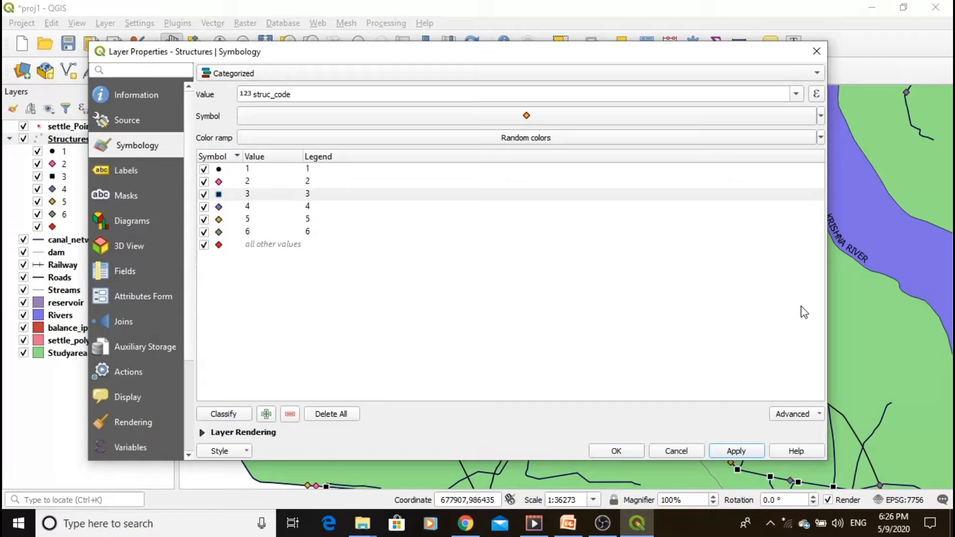
{"action": "left_click", "coordinate": [817, 52]}
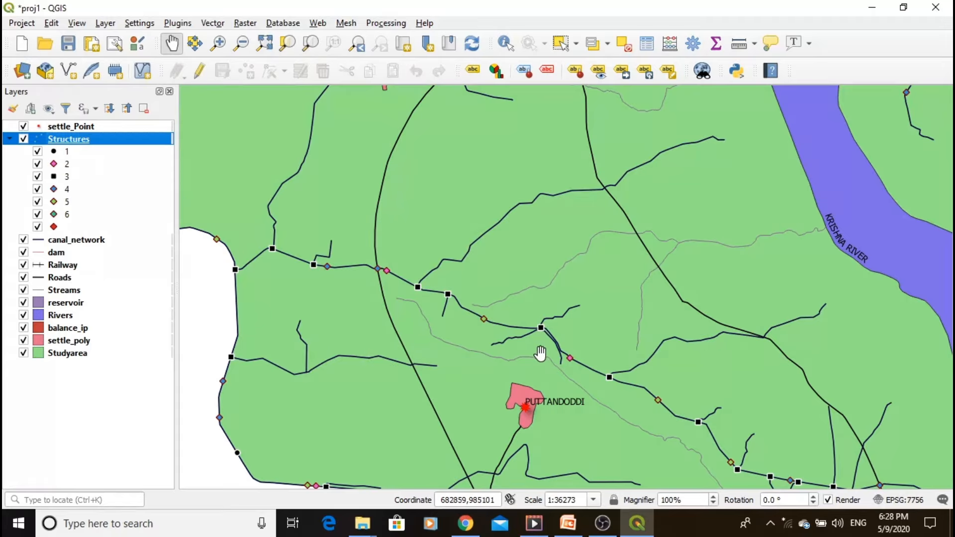
- Review the reservoir names and area fields in the reservoir layer's attribute table
{"action": "left_click", "coordinate": [57, 302]}
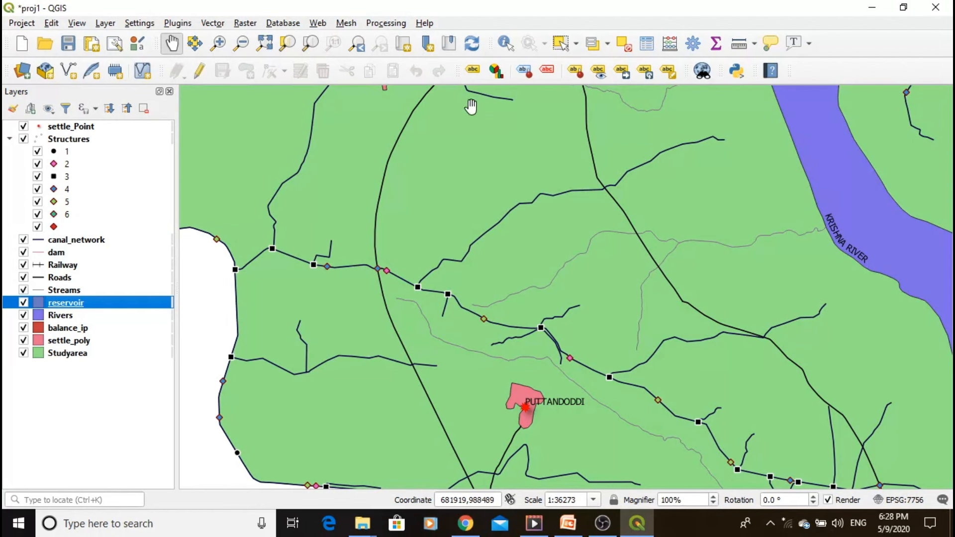
{"action": "left_click", "coordinate": [646, 44]}
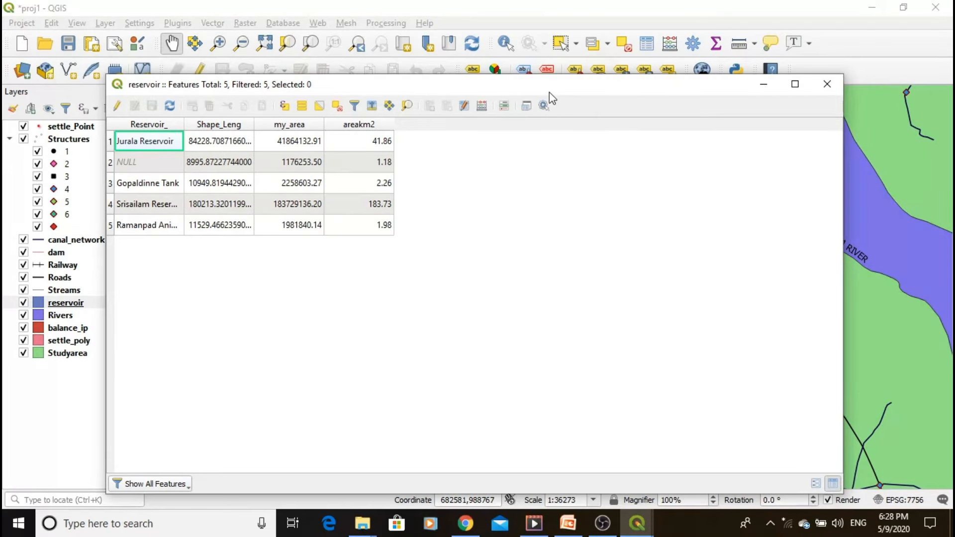
{"action": "left_click_drag", "start_coordinate": [547, 86], "coordinate": [636, 88]}
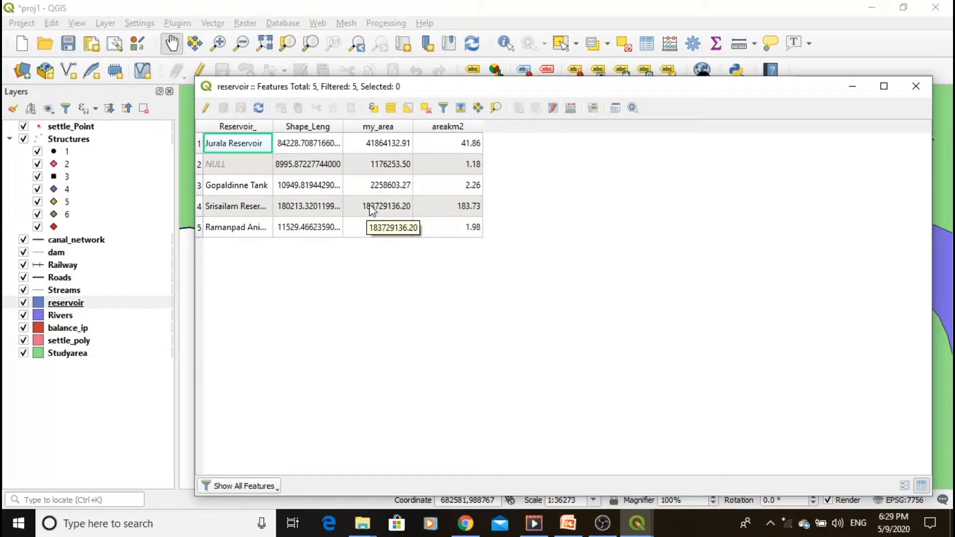
{"action": "left_click", "coordinate": [918, 93]}
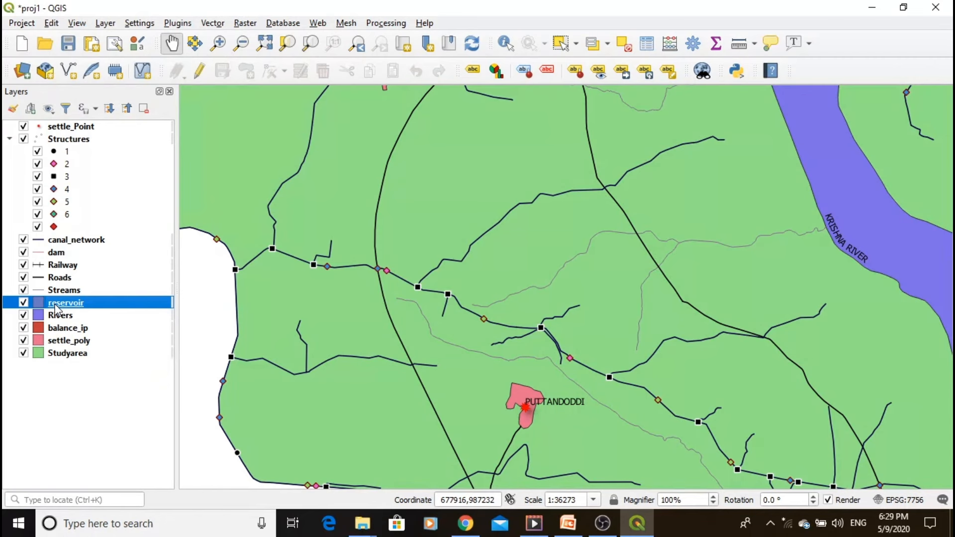
- Set the reservoir layer's symbology to Graduated, using the my_area field as its value
{"action": "double_click", "coordinate": [56, 306]}
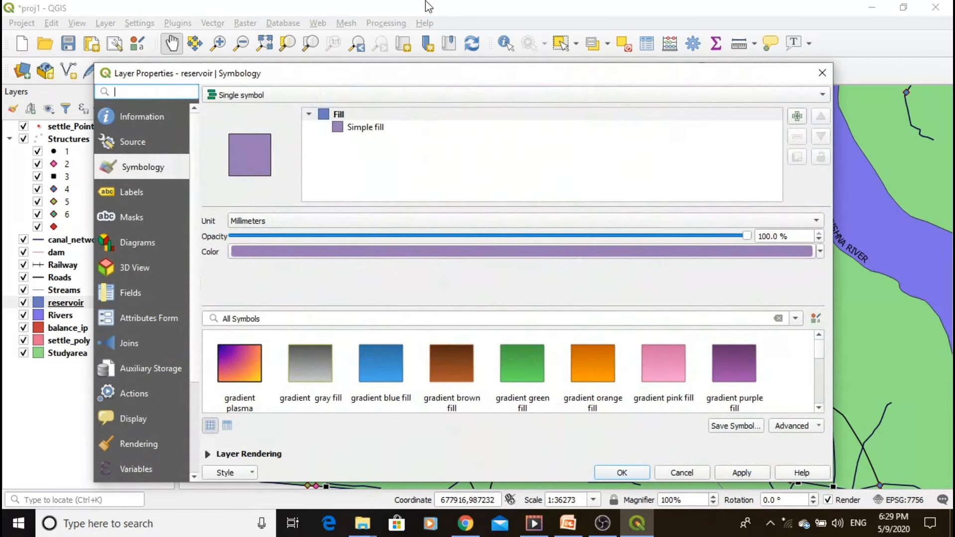
{"action": "left_click_drag", "start_coordinate": [386, 72], "coordinate": [427, 34]}
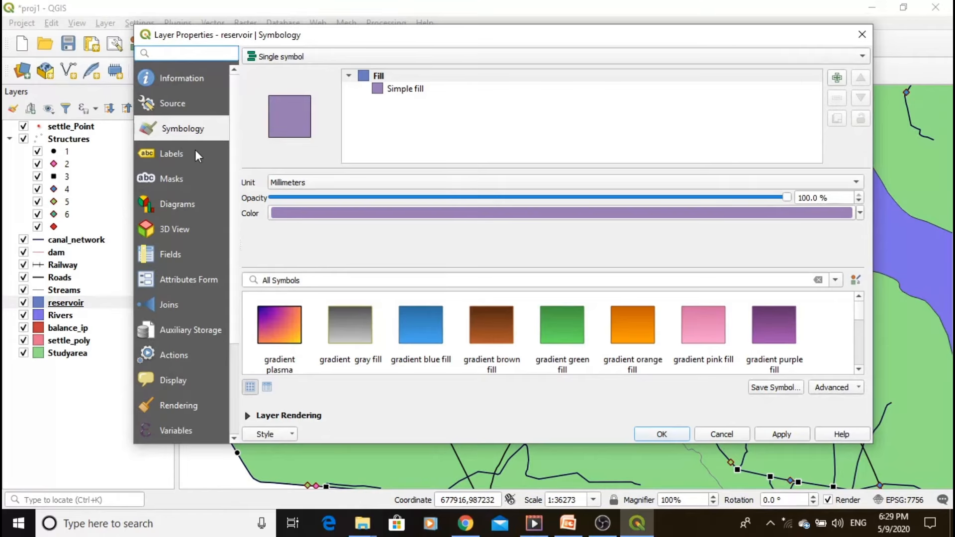
{"action": "left_click", "coordinate": [329, 57]}
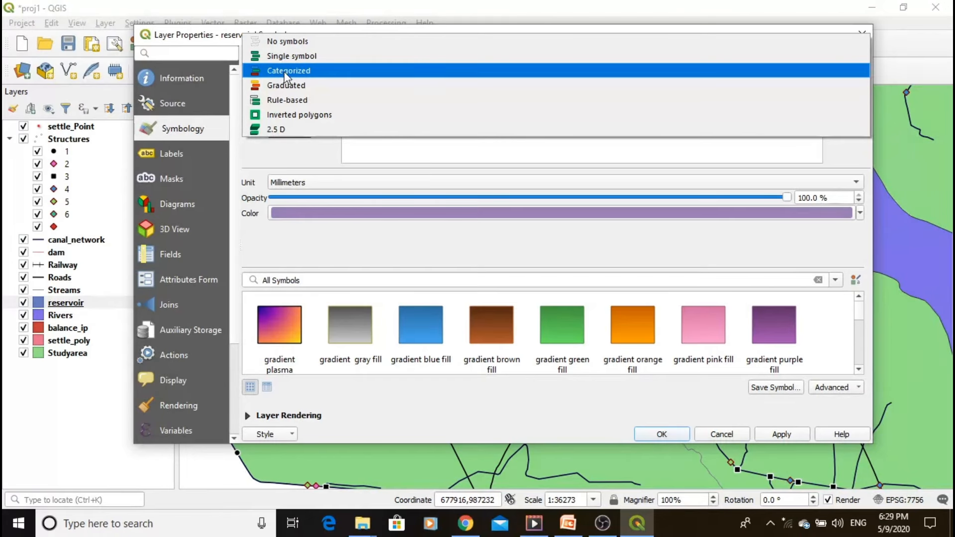
{"action": "left_click", "coordinate": [288, 85]}
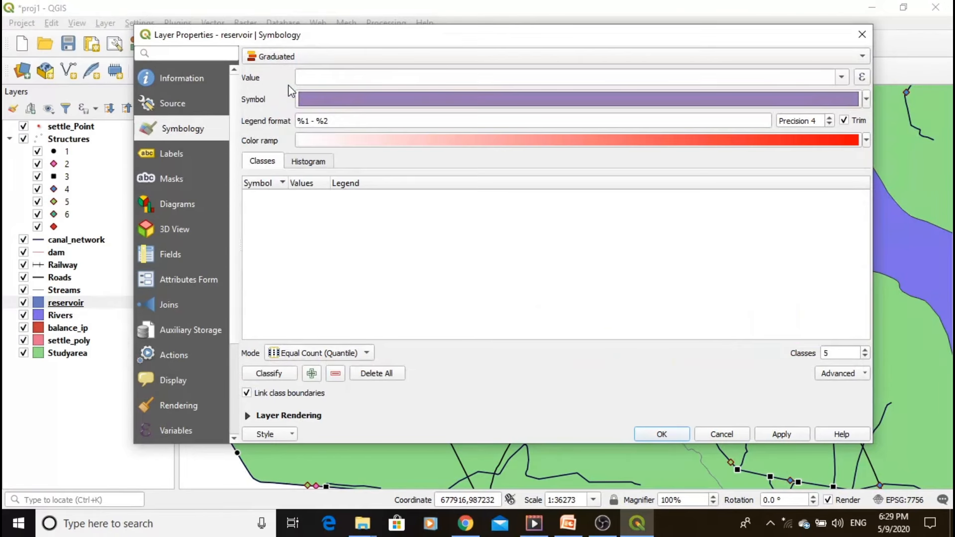
{"action": "left_click", "coordinate": [840, 78]}
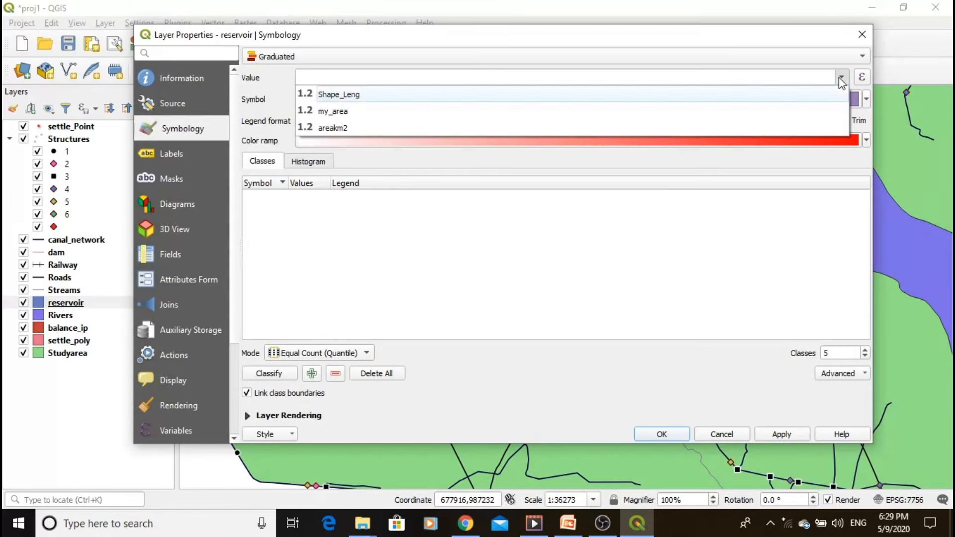
{"action": "left_click", "coordinate": [406, 111]}
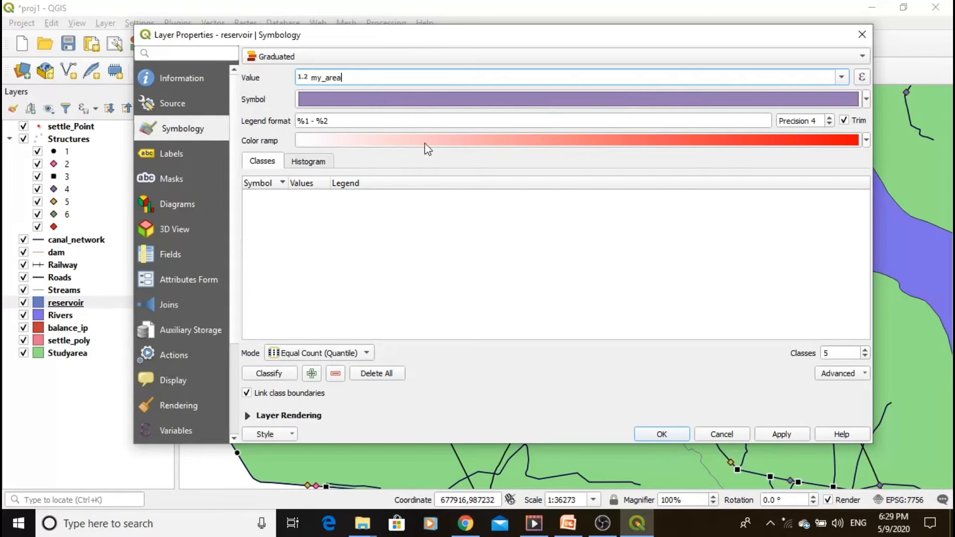
- Set the first colour of the reservoir colour ramp to light purple #d8c4ea
{"action": "left_click", "coordinate": [454, 142]}
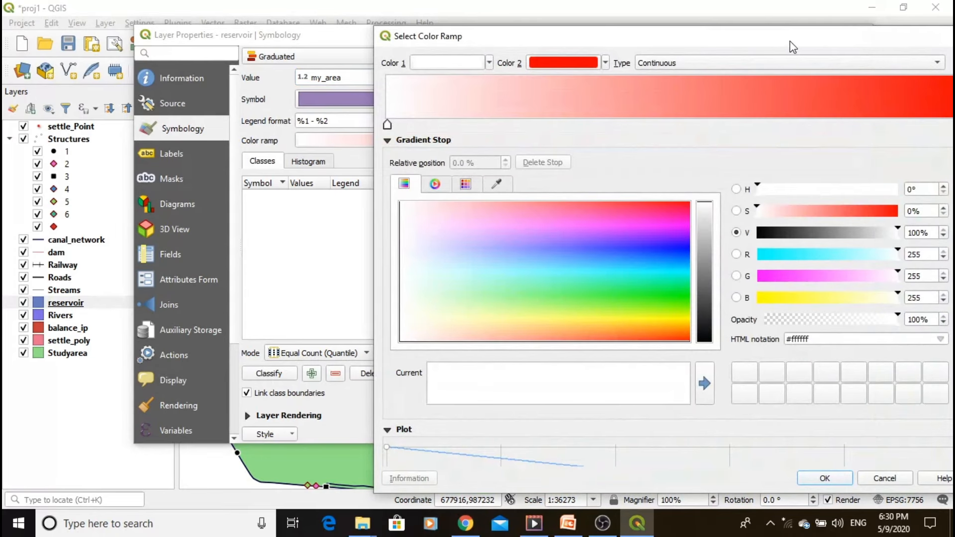
{"action": "left_click_drag", "start_coordinate": [793, 48], "coordinate": [717, 47]}
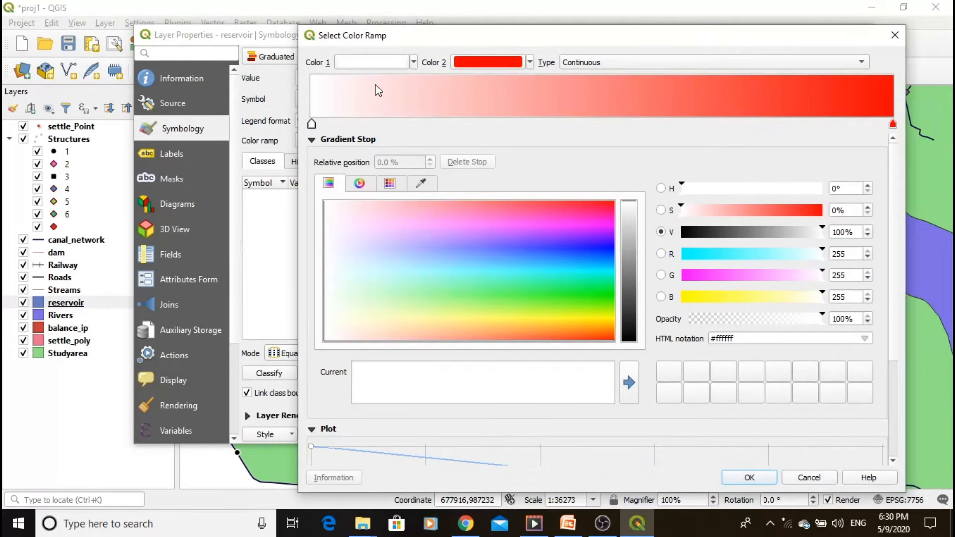
{"action": "left_click", "coordinate": [415, 63]}
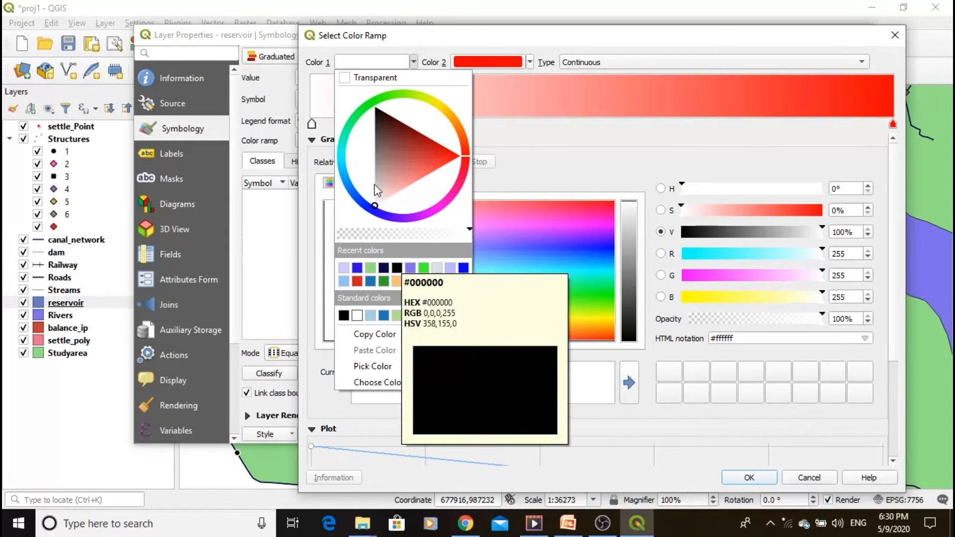
{"action": "left_click", "coordinate": [347, 172]}
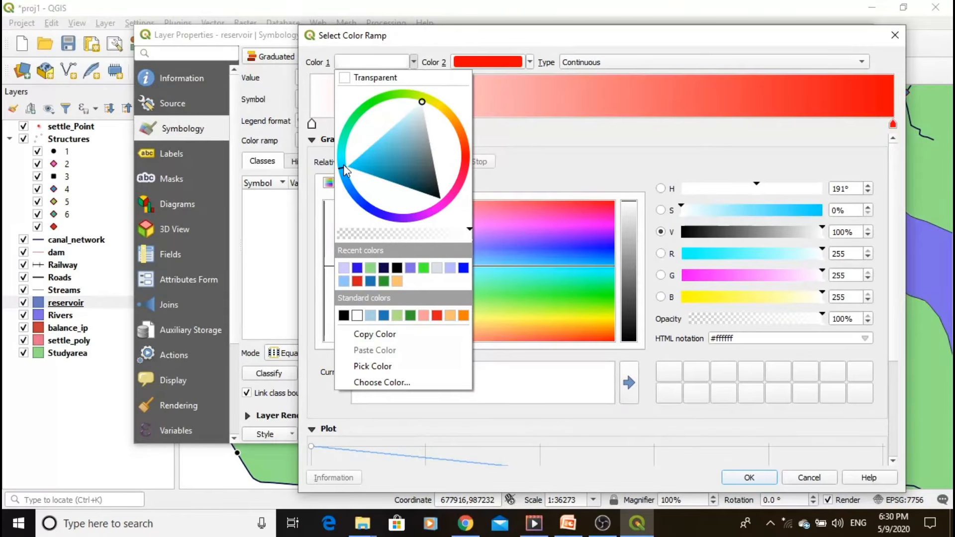
{"action": "left_click", "coordinate": [345, 163]}
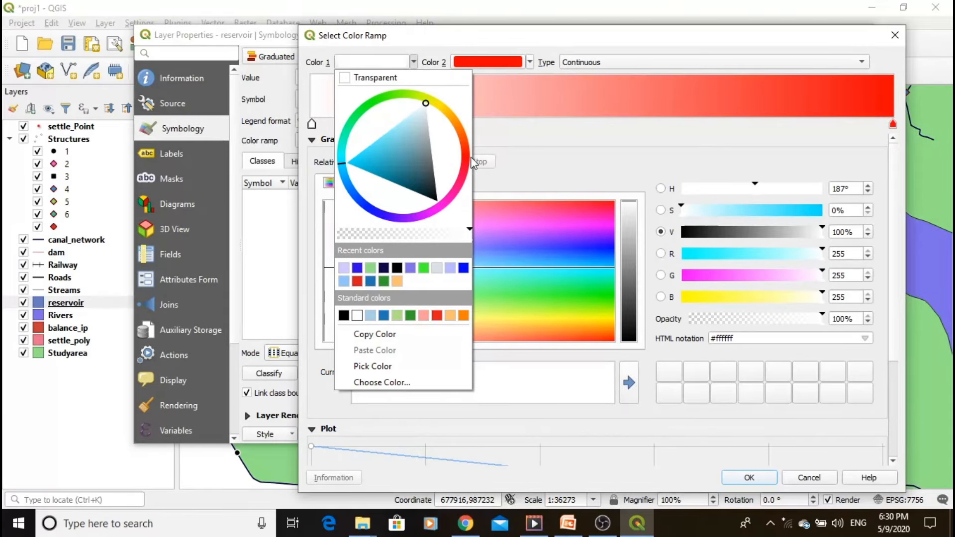
{"action": "left_click", "coordinate": [504, 148]}
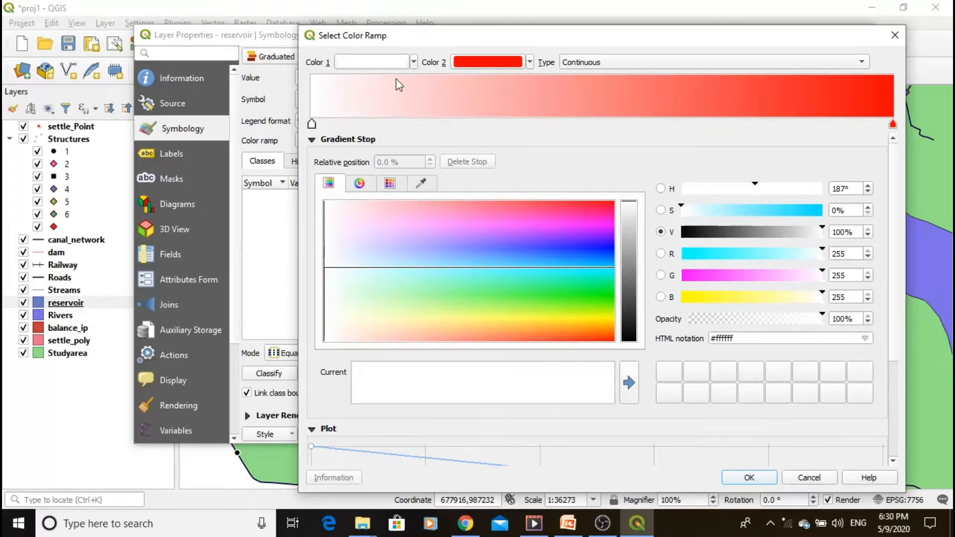
{"action": "left_click", "coordinate": [375, 62]}
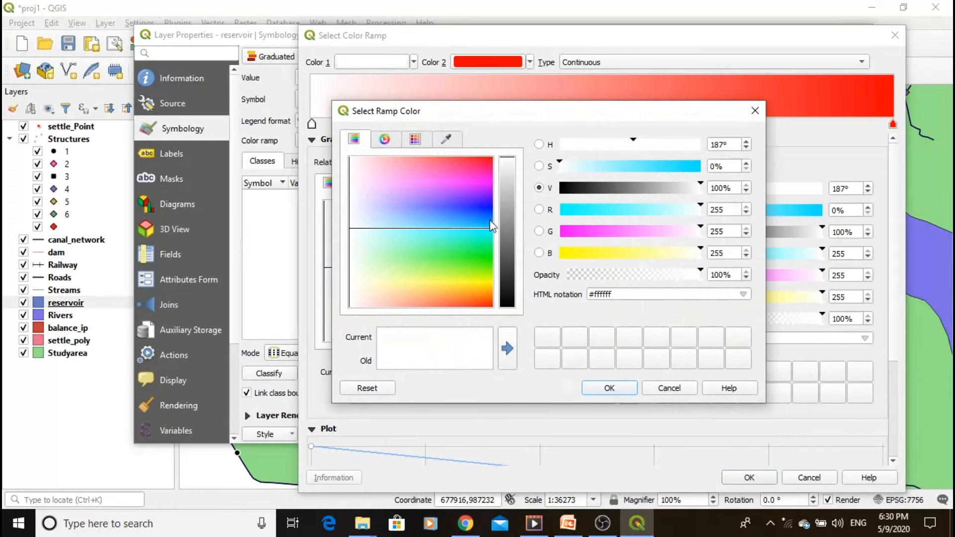
{"action": "left_click", "coordinate": [507, 178]}
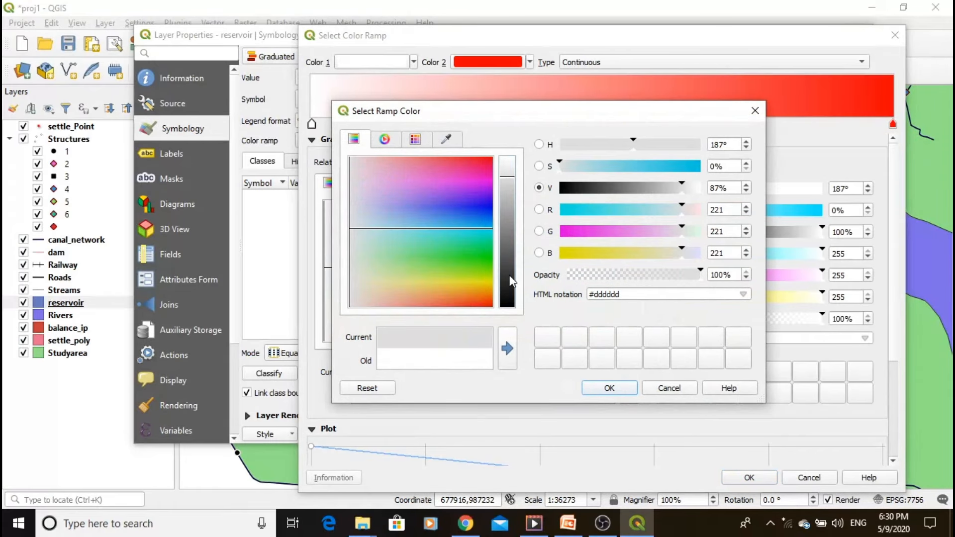
{"action": "left_click", "coordinate": [510, 277]}
{"action": "left_click", "coordinate": [503, 170]}
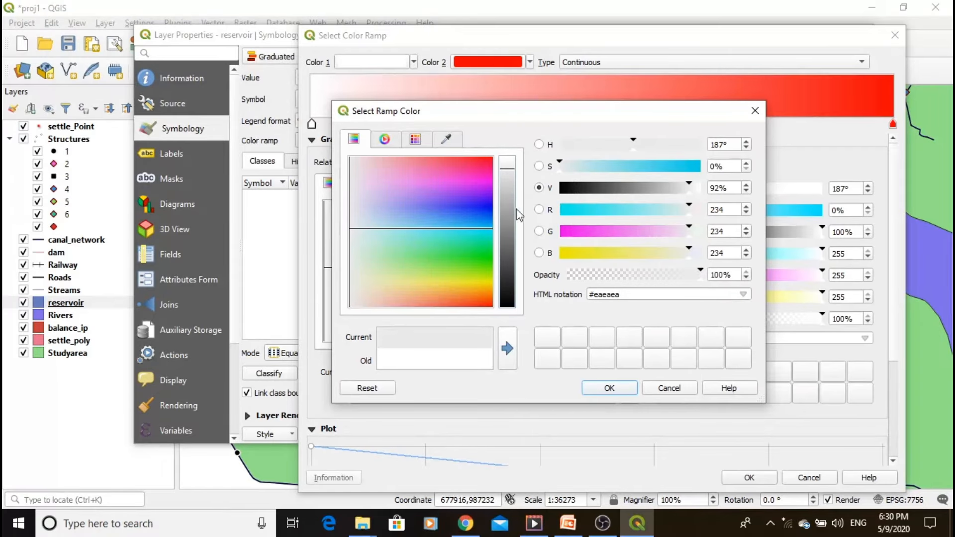
{"action": "left_click", "coordinate": [372, 193]}
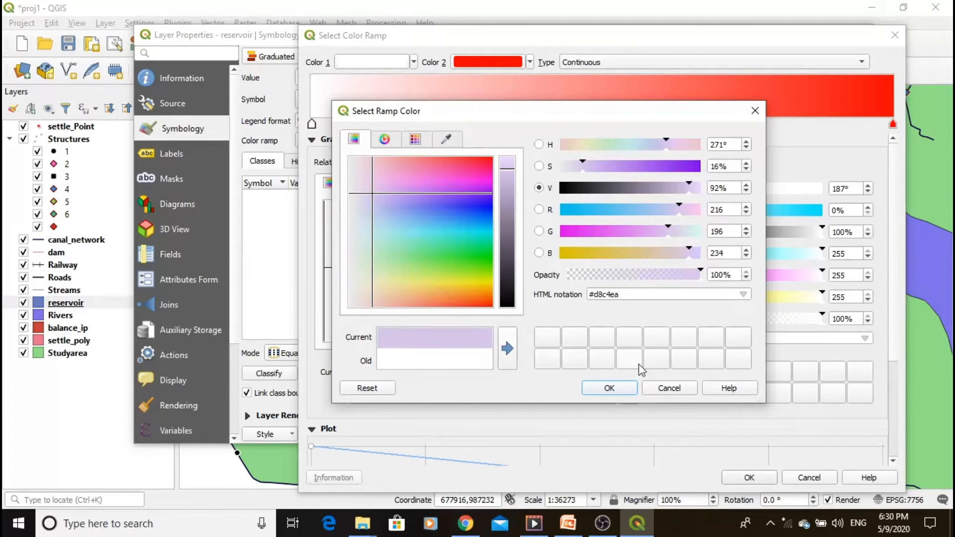
{"action": "left_click", "coordinate": [627, 391]}
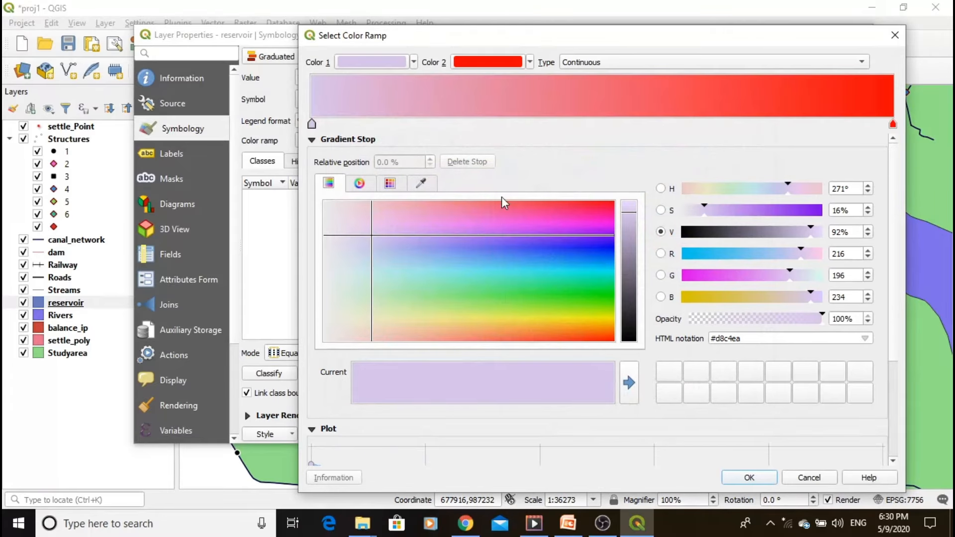
- Set the second colour of the ramp to dark blue and accept the colour ramp
{"action": "left_click", "coordinate": [530, 62]}
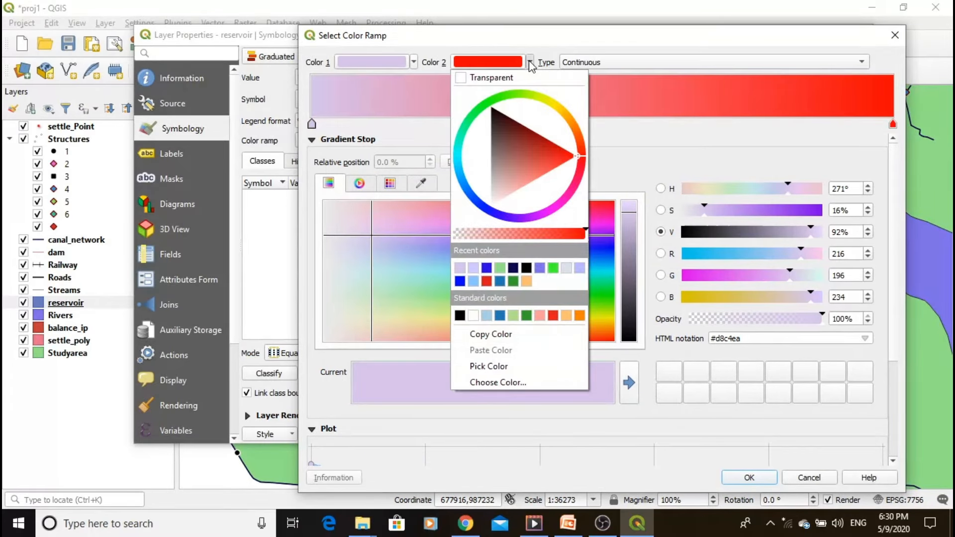
{"action": "left_click", "coordinate": [488, 206]}
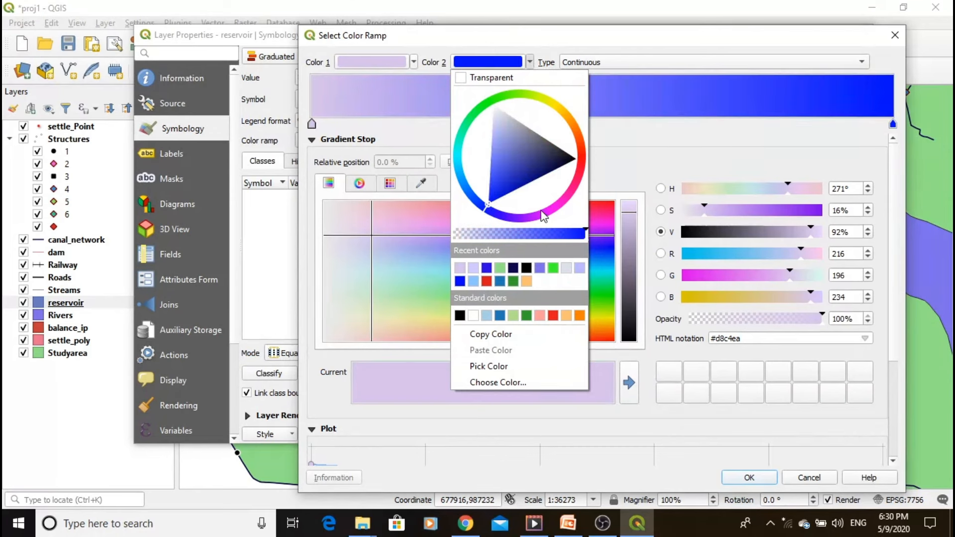
{"action": "left_click", "coordinate": [522, 179]}
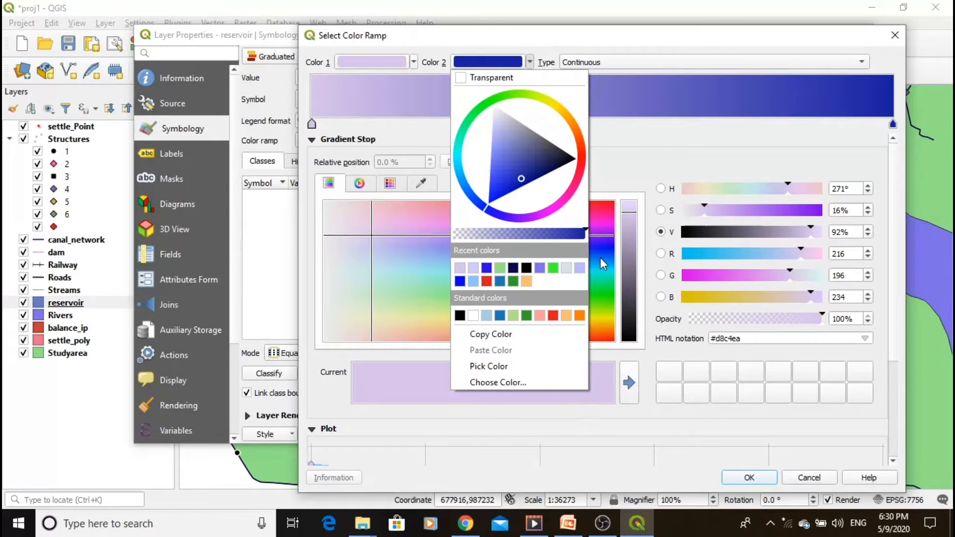
{"action": "left_click", "coordinate": [613, 154]}
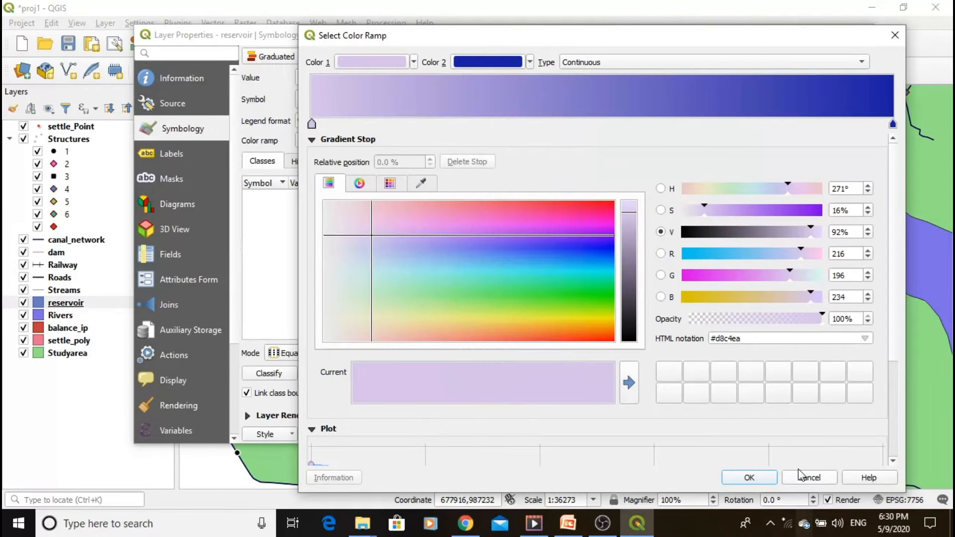
{"action": "left_click", "coordinate": [748, 476]}
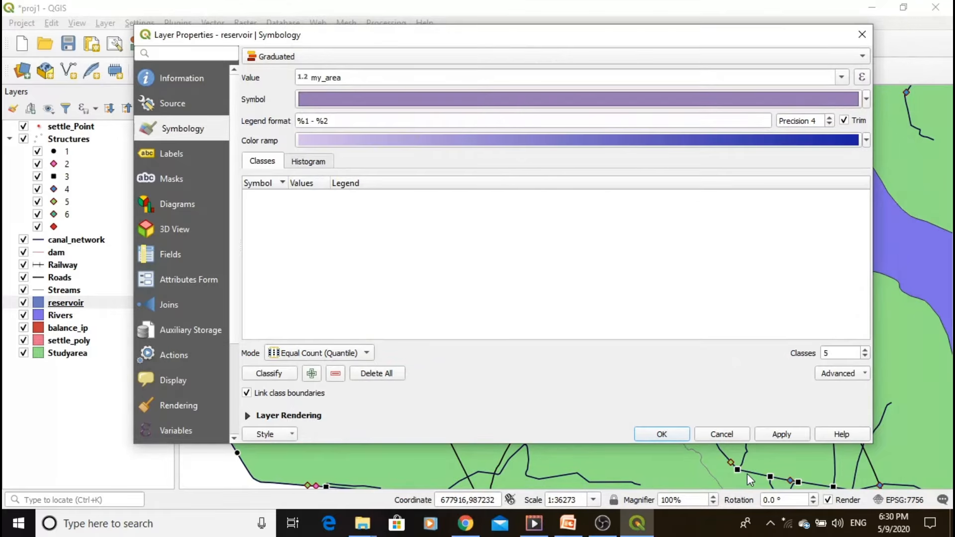
- Classify the reservoirs into 5 classes with Equal Count (Quantile) mode, and apply the graduated symbology to the layer
{"action": "left_click", "coordinate": [277, 378]}
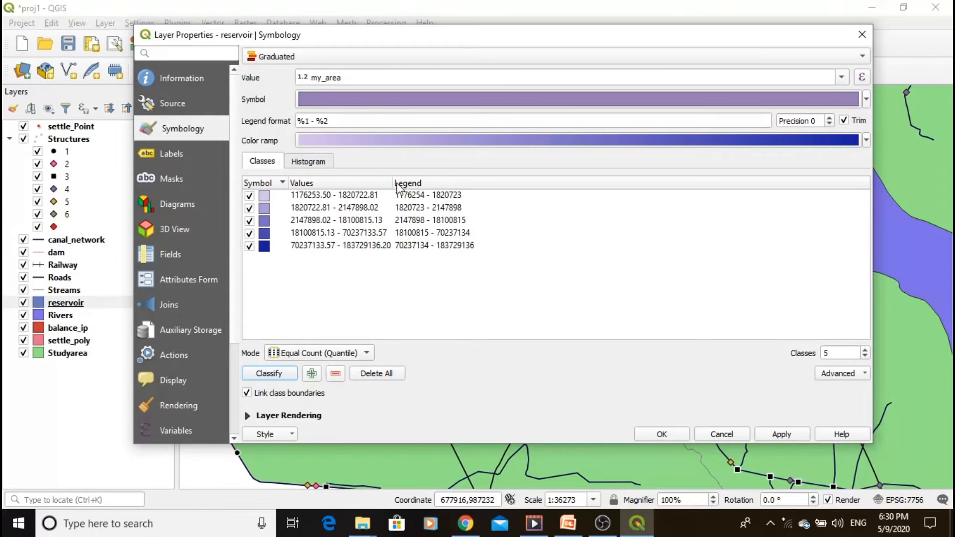
{"action": "left_click_drag", "start_coordinate": [392, 184], "coordinate": [433, 184]}
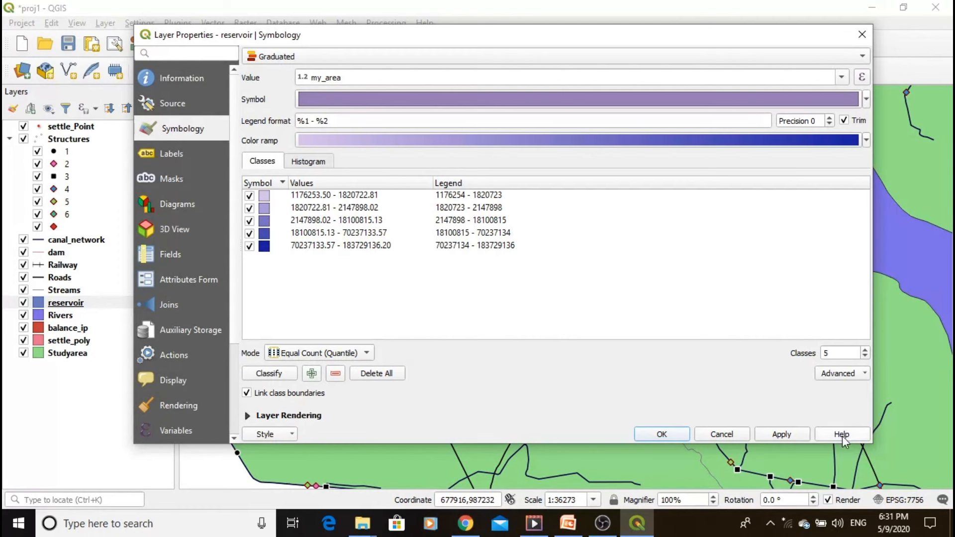
{"action": "left_click", "coordinate": [795, 436]}
{"action": "left_click", "coordinate": [676, 434]}
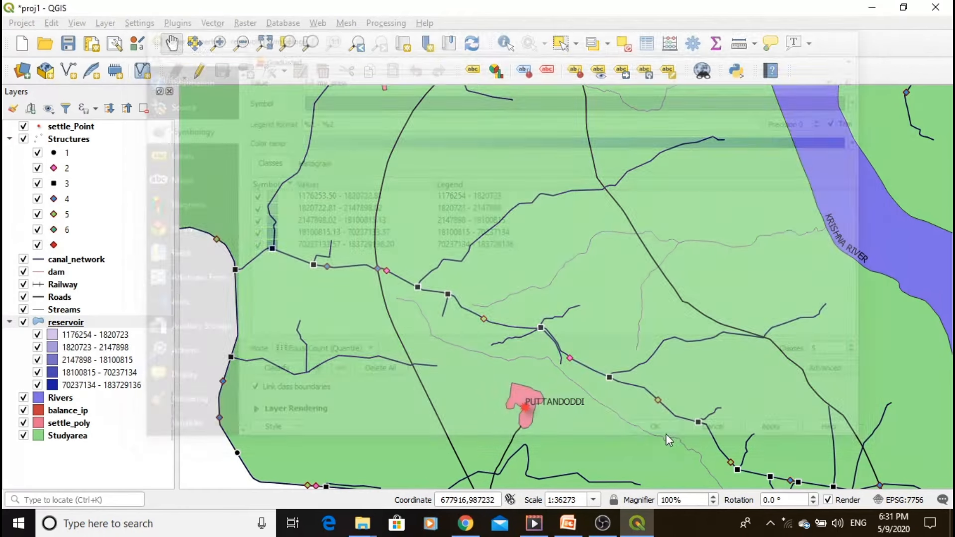
- Examine the graduated reservoir colours across the whole map and compare them with the area values in the reservoir attribute table
{"action": "scroll", "coordinate": [323, 279], "scroll_direction": "down", "scroll_amount": 1}
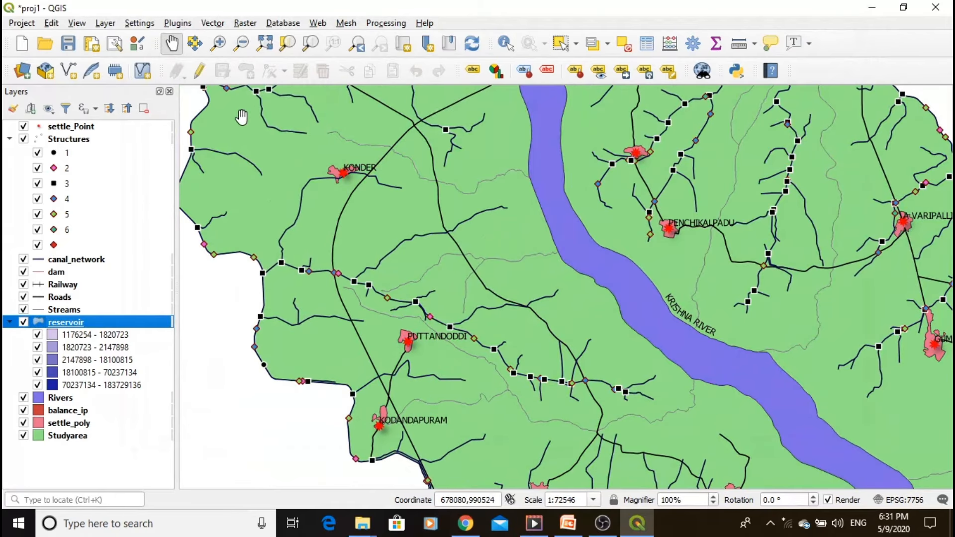
{"action": "left_click", "coordinate": [264, 44]}
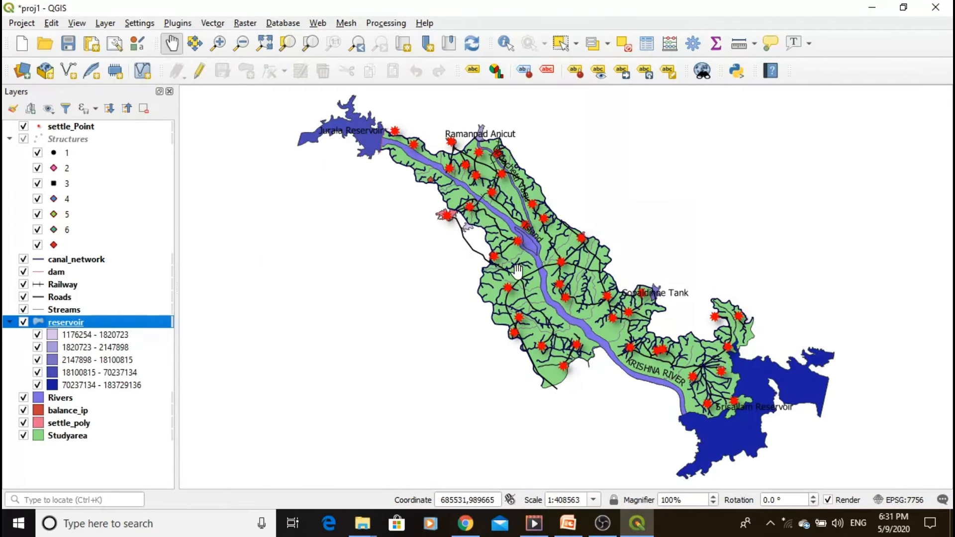
{"action": "scroll", "coordinate": [767, 414], "scroll_direction": "up", "scroll_amount": 1}
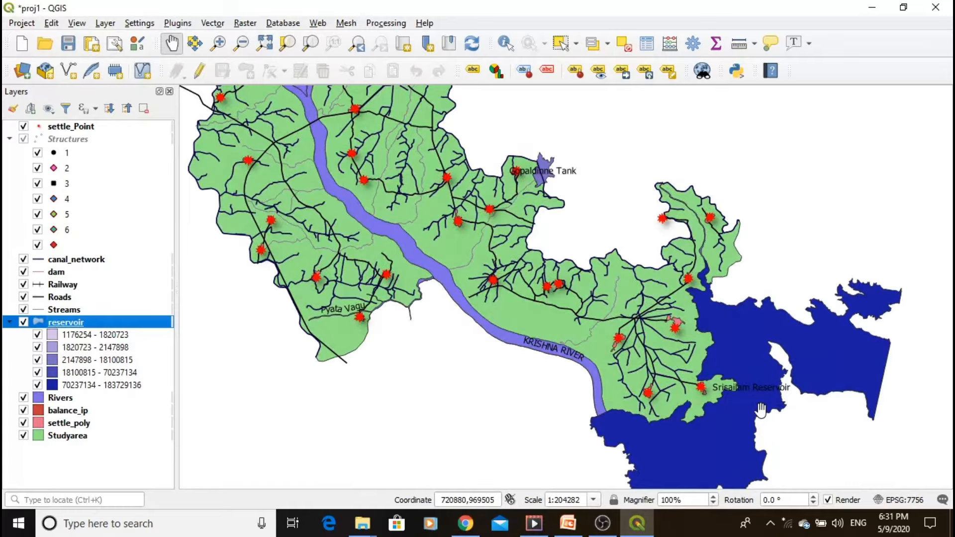
{"action": "scroll", "coordinate": [725, 353], "scroll_direction": "down", "scroll_amount": 1}
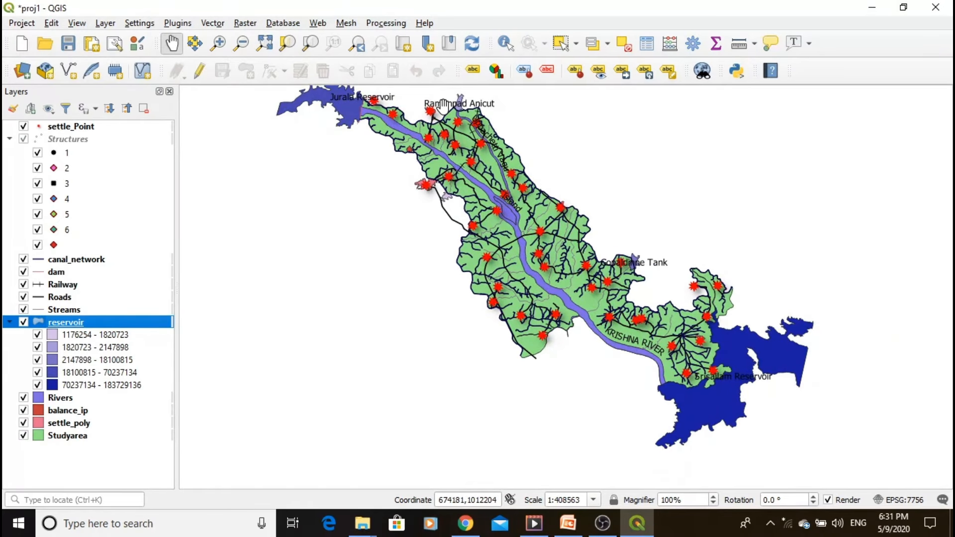
{"action": "scroll", "coordinate": [442, 106], "scroll_direction": "up", "scroll_amount": 1}
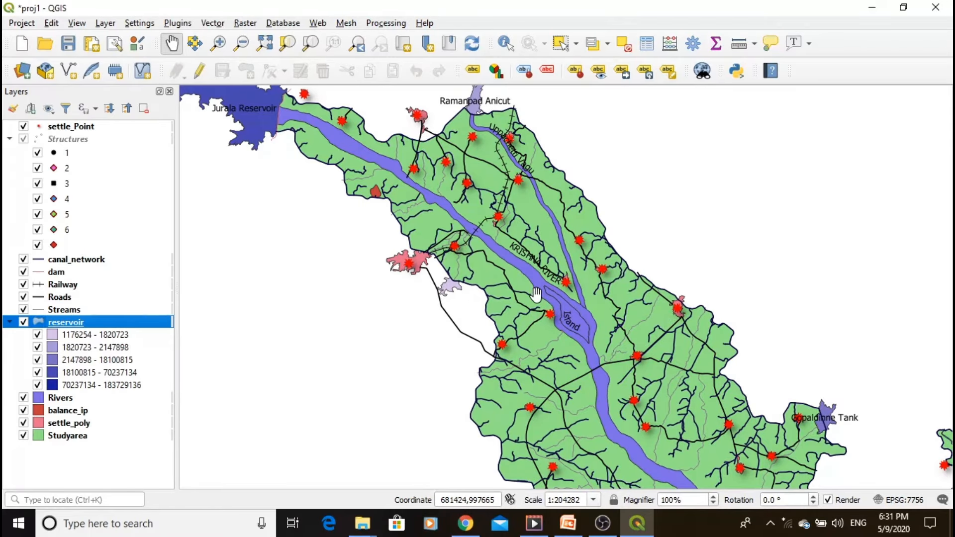
{"action": "scroll", "coordinate": [535, 293], "scroll_direction": "down", "scroll_amount": 1}
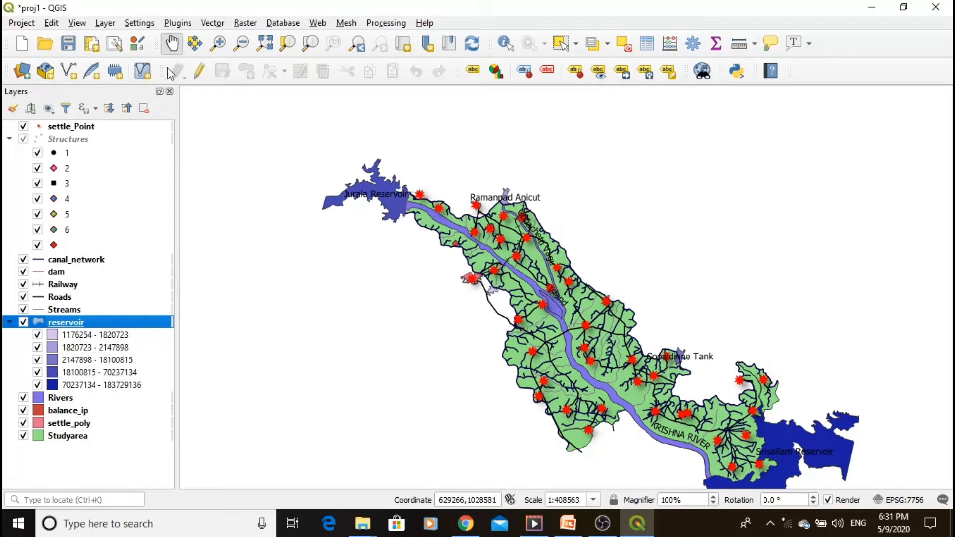
{"action": "left_click", "coordinate": [268, 45]}
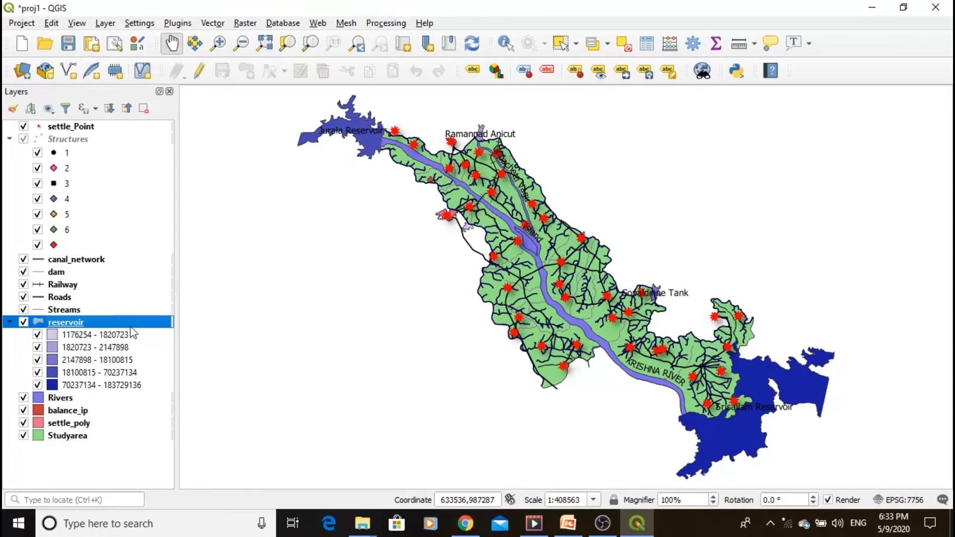
{"action": "left_click", "coordinate": [647, 44]}
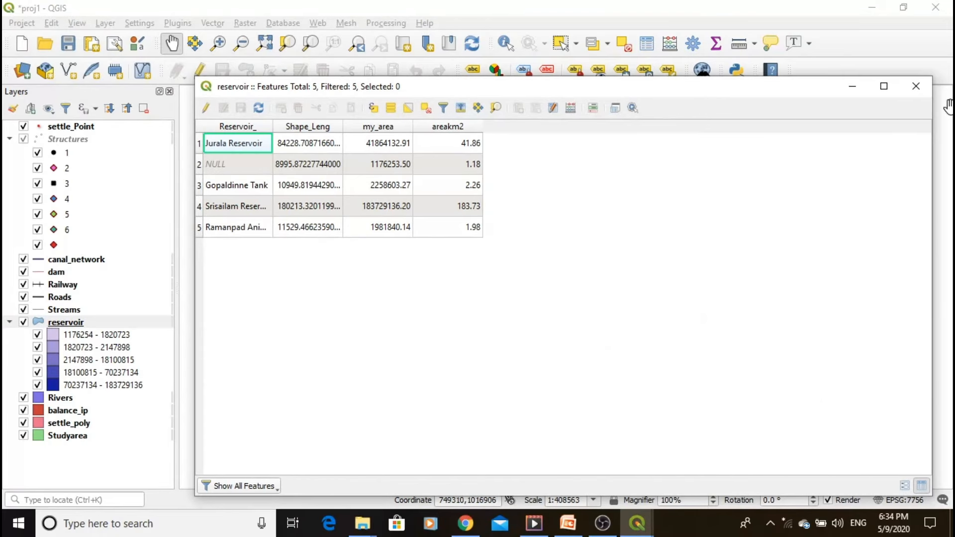
{"action": "left_click", "coordinate": [916, 86]}
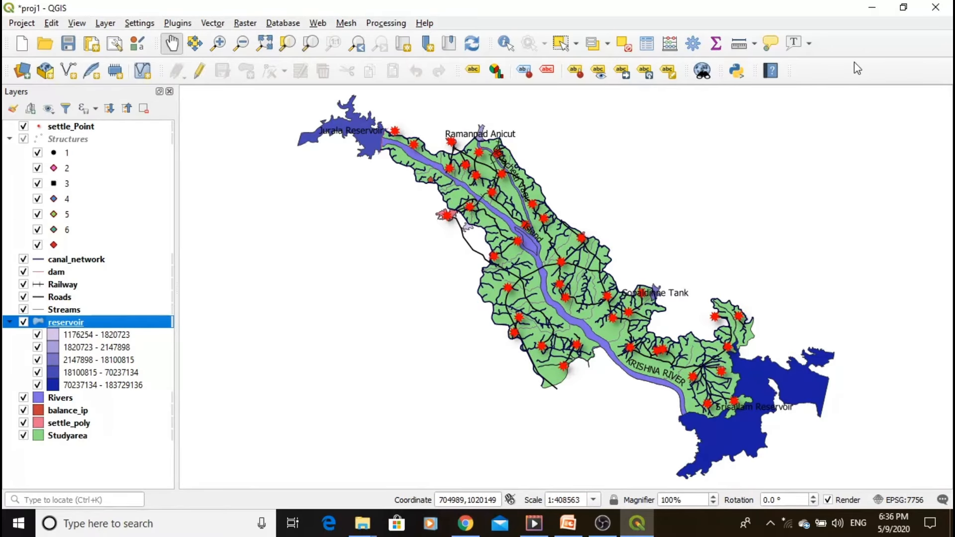
- Switch to the Map projections_2.pptx presentation in PowerPoint, start the slide show from the first slide and advance to the Geographic Coordinates slide
{"action": "left_click", "coordinate": [872, 10]}
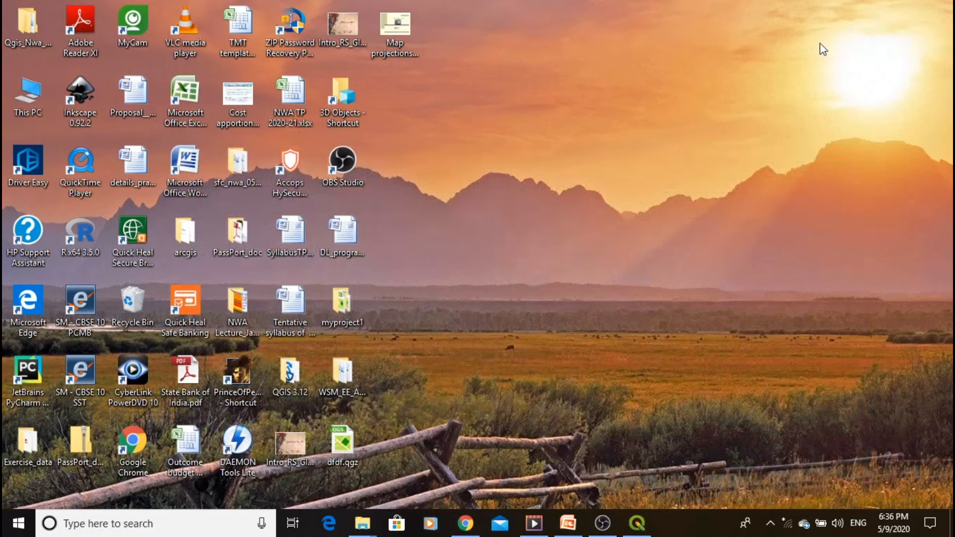
{"action": "left_click", "coordinate": [566, 524]}
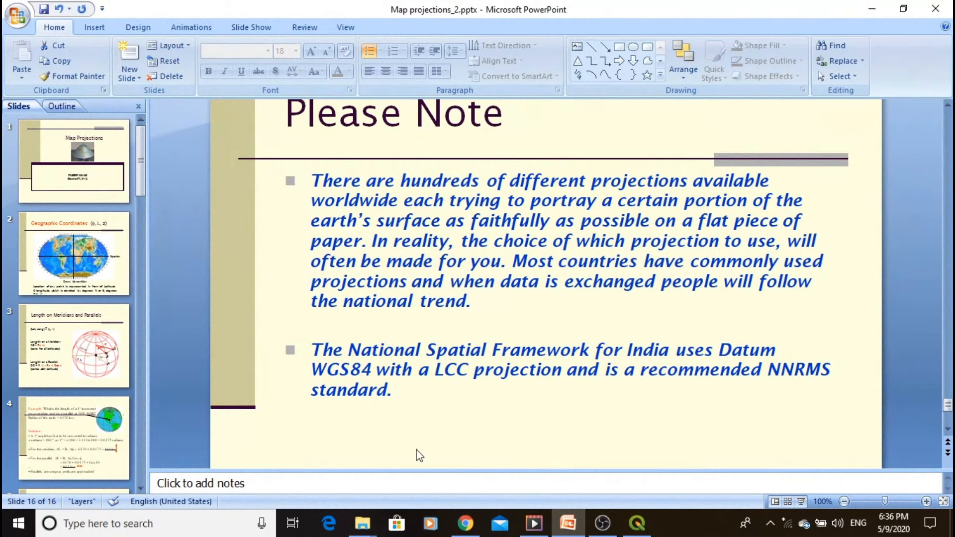
{"action": "left_click", "coordinate": [89, 150]}
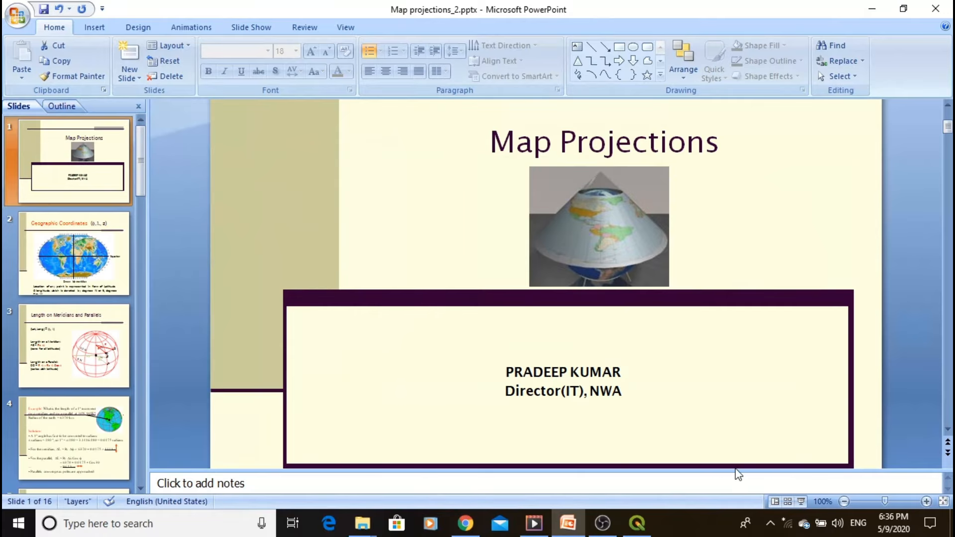
{"action": "left_click", "coordinate": [801, 502]}
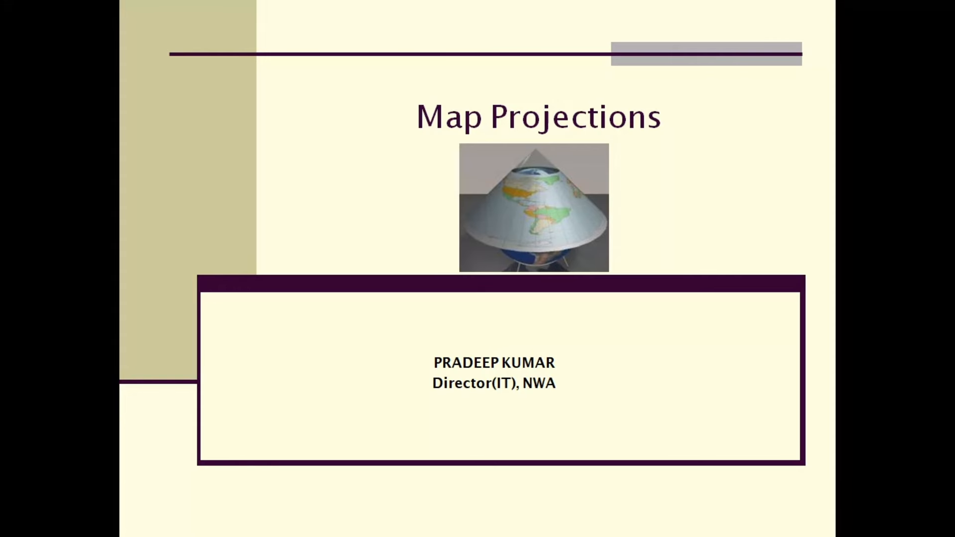
{"action": "key", "text": "Right"}
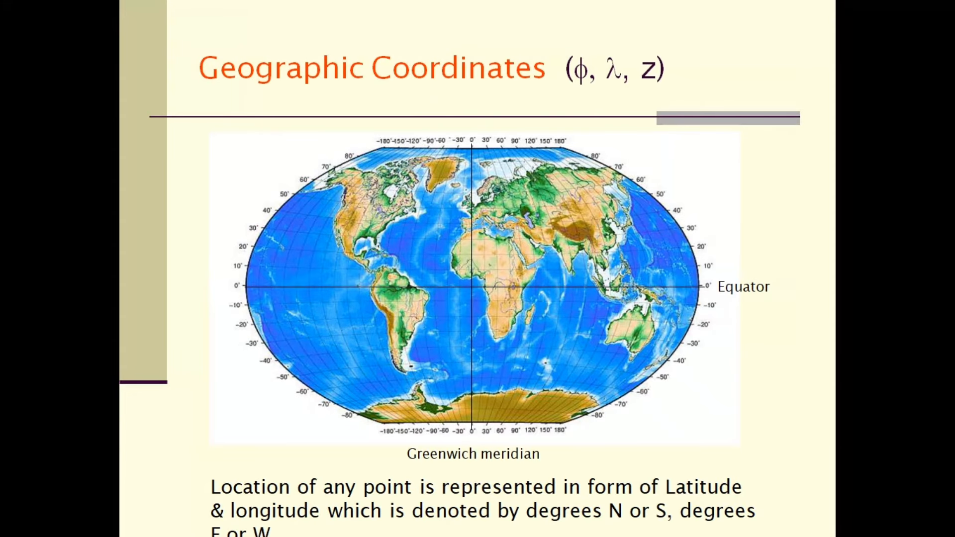
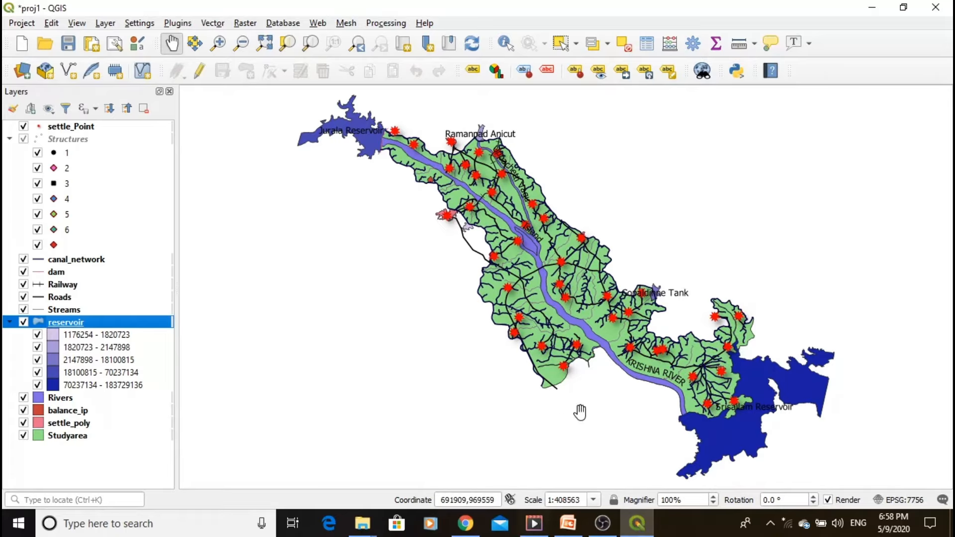
- Check the project's coordinate reference system in the project properties
{"action": "left_click", "coordinate": [896, 503]}
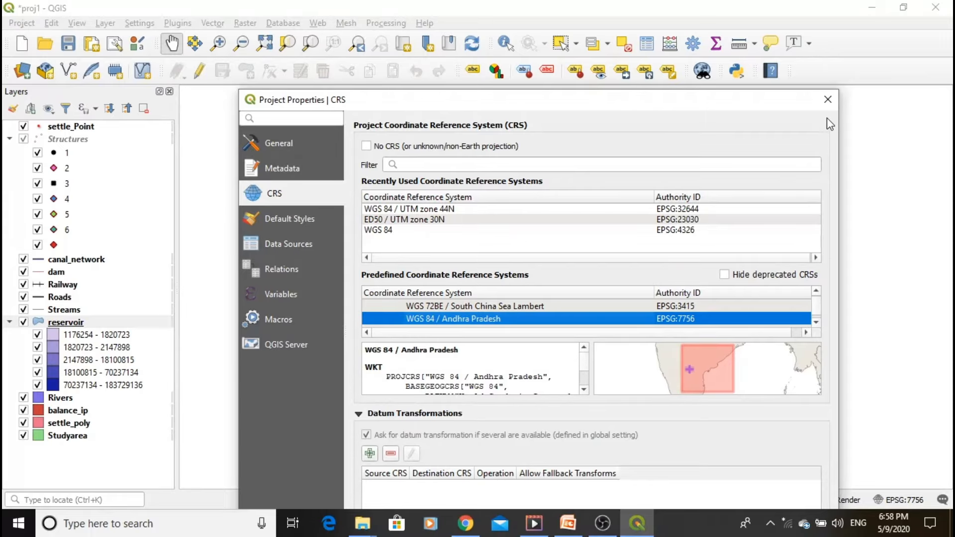
{"action": "left_click", "coordinate": [827, 99]}
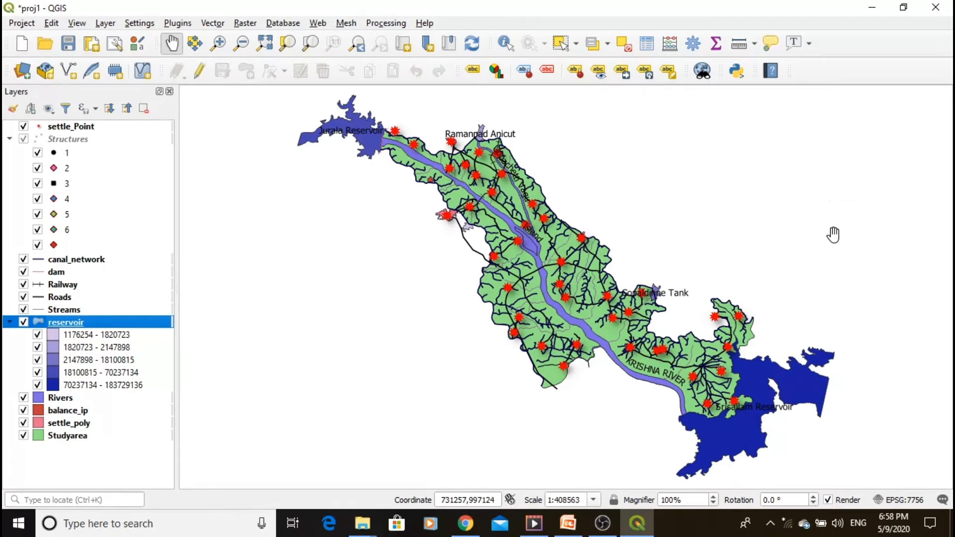
- Start exporting the reservoir layer as an ESRI Shapefile with the file name myreservior2 in the myproject1 folder
{"action": "right_click", "coordinate": [75, 327]}
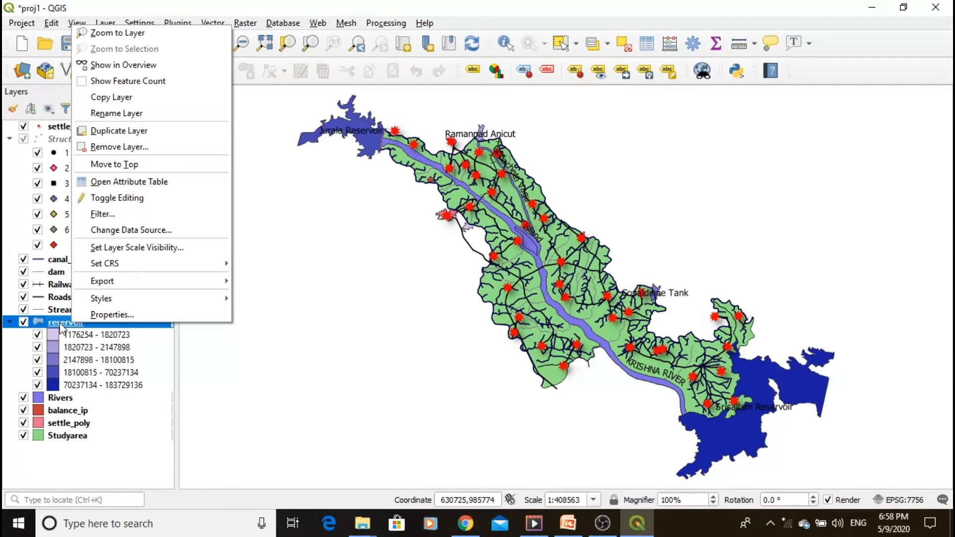
{"action": "mouse_move", "coordinate": [127, 286]}
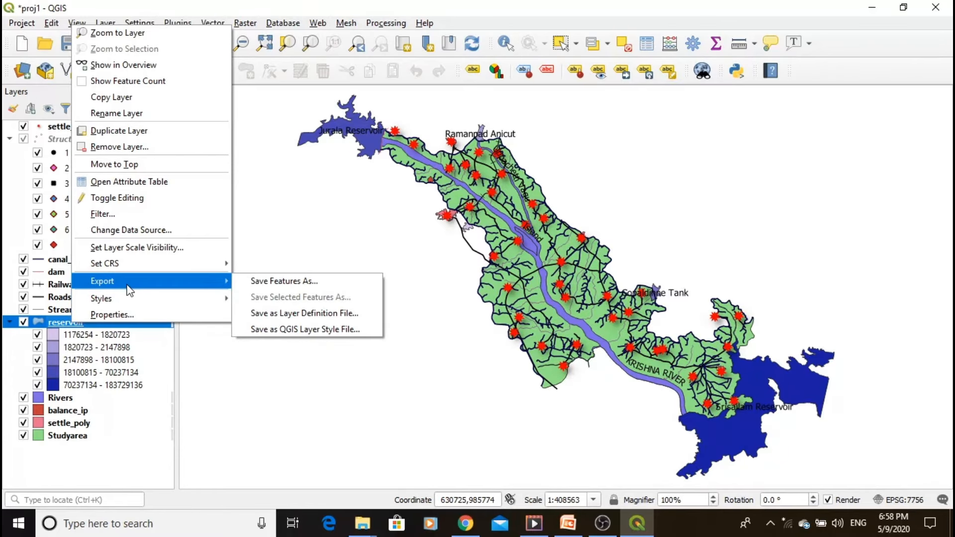
{"action": "left_click", "coordinate": [275, 284]}
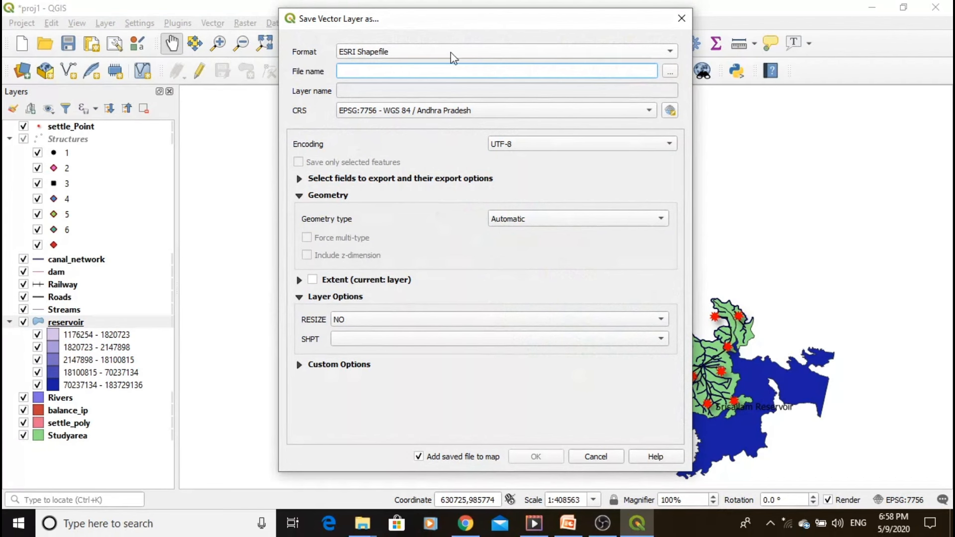
{"action": "left_click", "coordinate": [669, 74]}
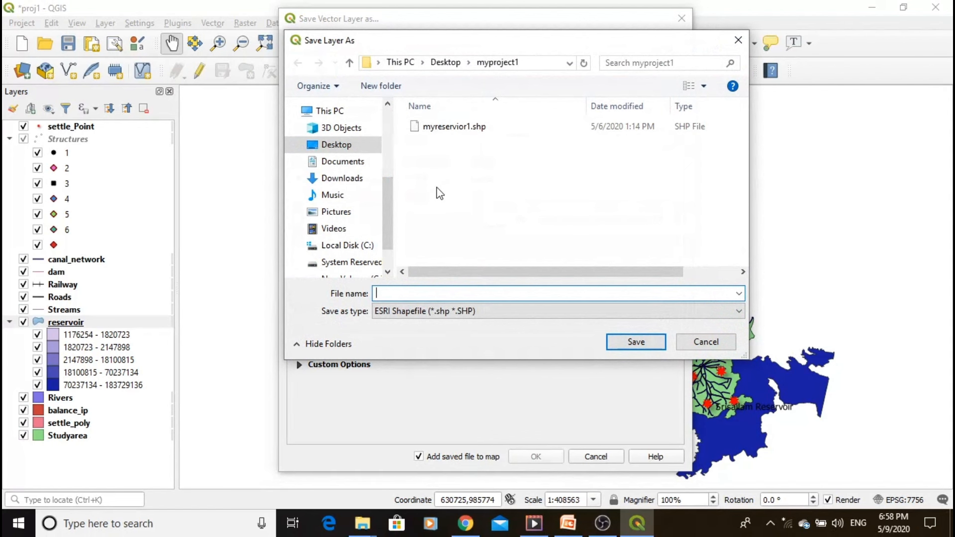
{"action": "left_click", "coordinate": [467, 130]}
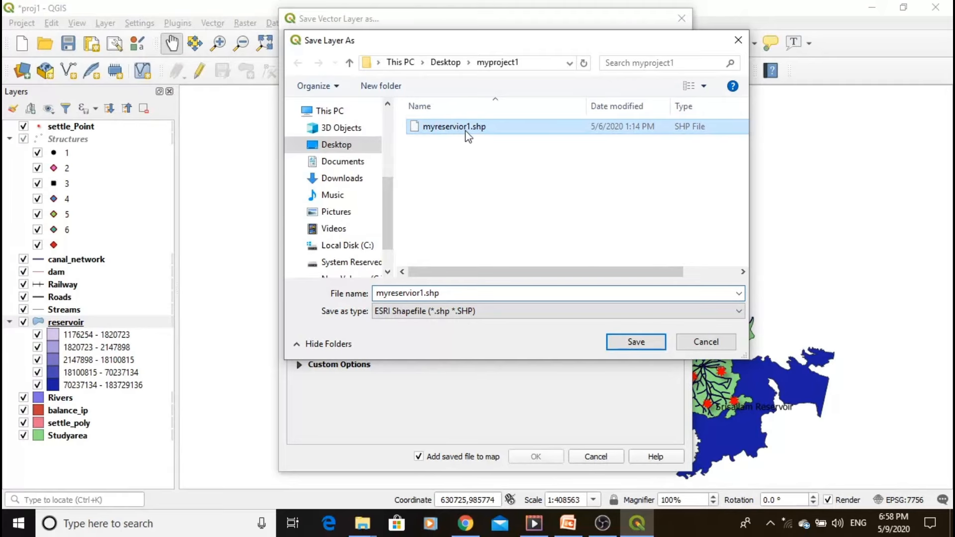
{"action": "double_click", "coordinate": [452, 293]}
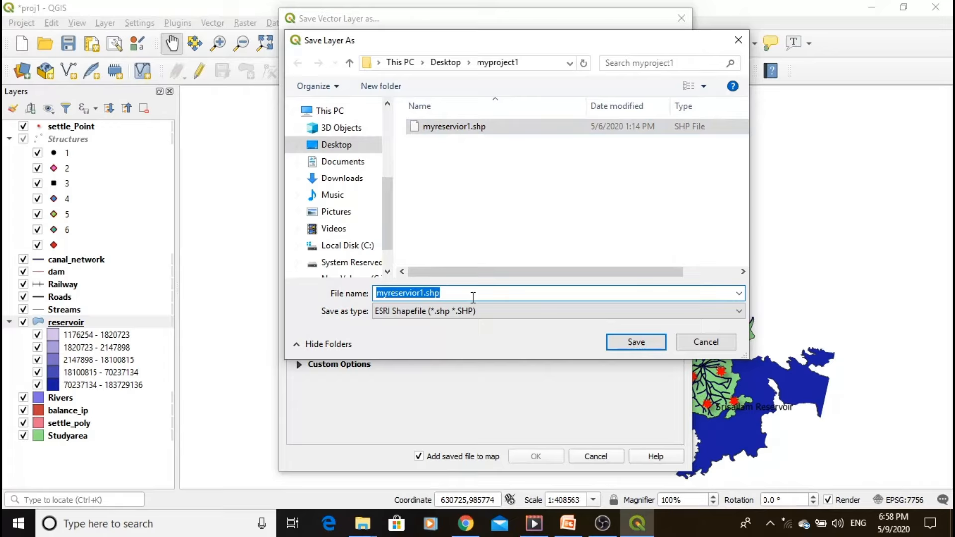
{"action": "left_click", "coordinate": [473, 297]}
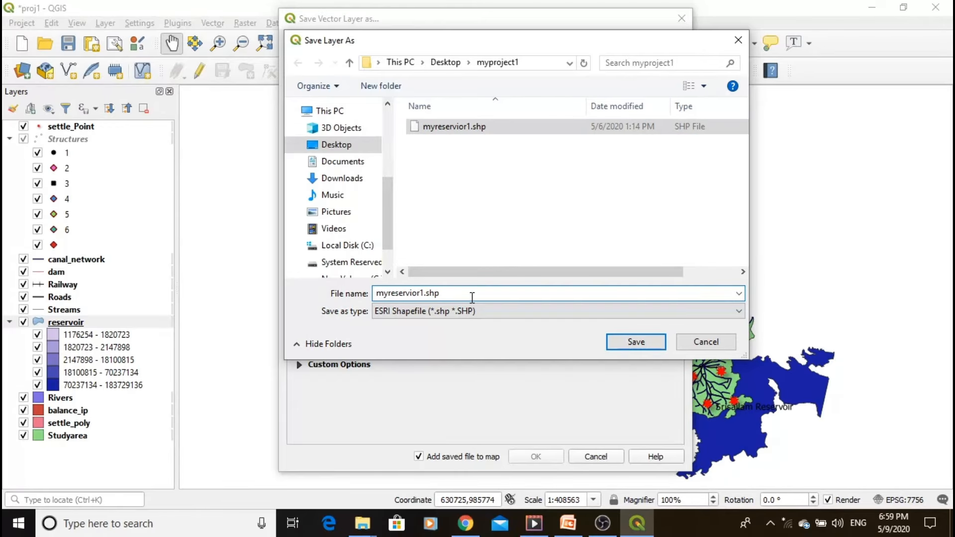
{"action": "key", "text": "BackSpace"}
{"action": "key", "text": "BackSpace"}
{"action": "key", "text": "BackSpace"}
{"action": "key", "text": "BackSpace"}
{"action": "key", "text": "BackSpace"}
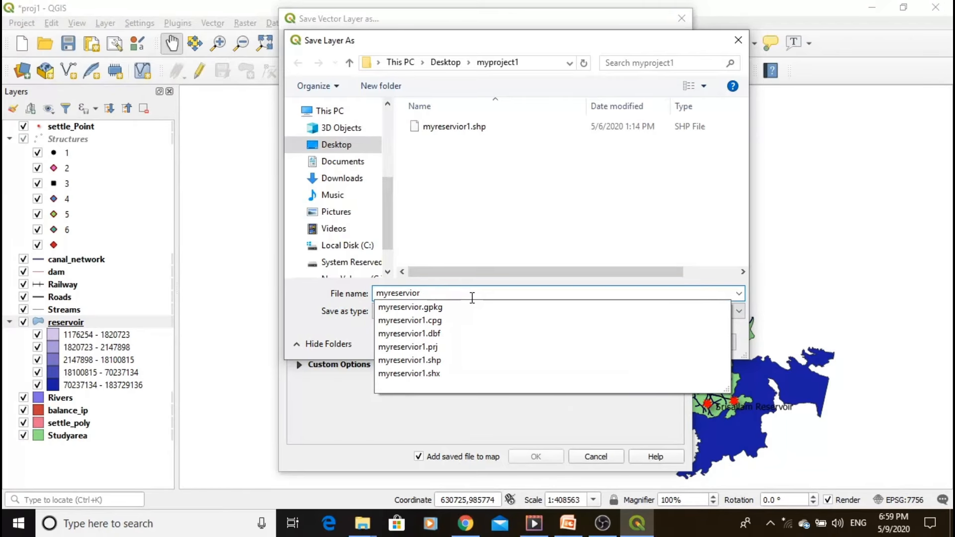
{"action": "type", "text": "2"}
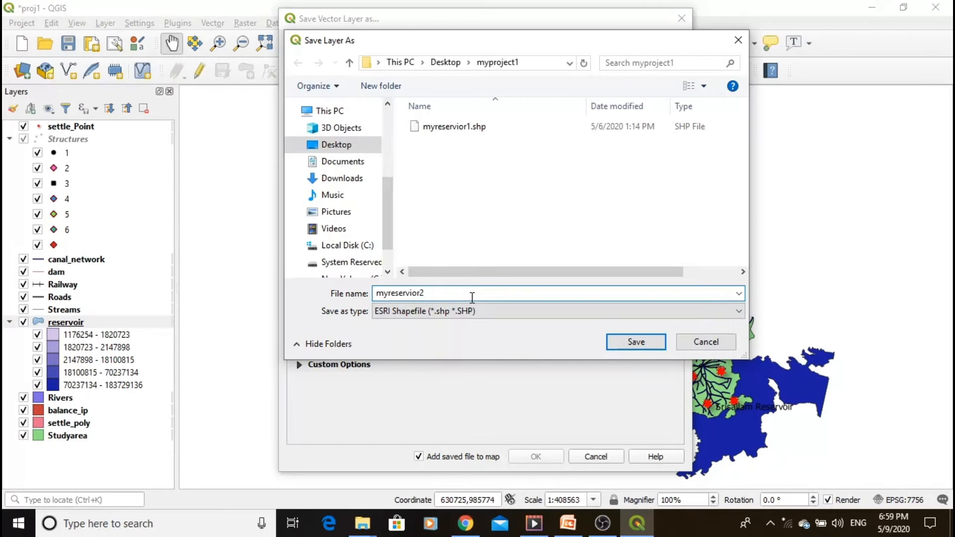
{"action": "left_click", "coordinate": [619, 343]}
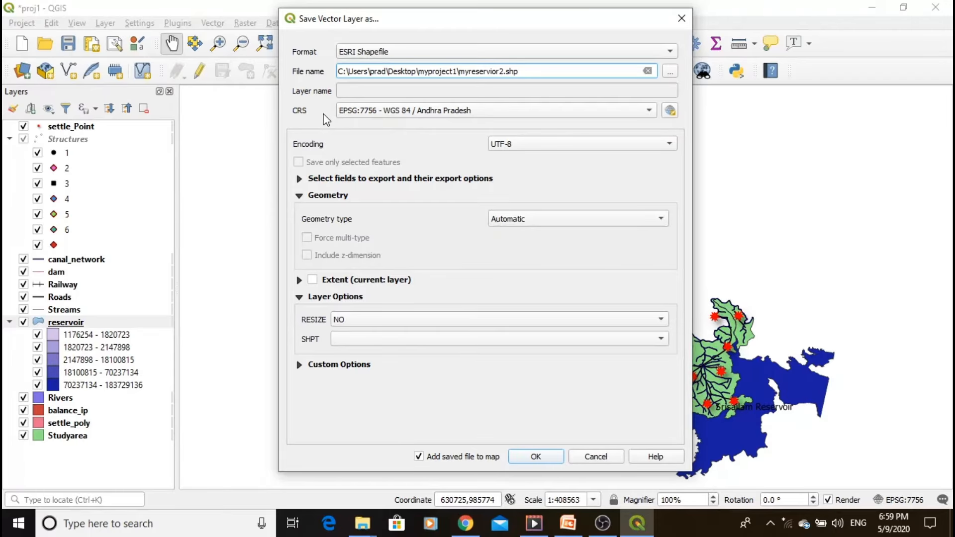
- Set the export's coordinate reference system to WGS 84 / UTM zone 44N (EPSG:32644) and save the layer, adding it to the map
{"action": "left_click", "coordinate": [670, 112]}
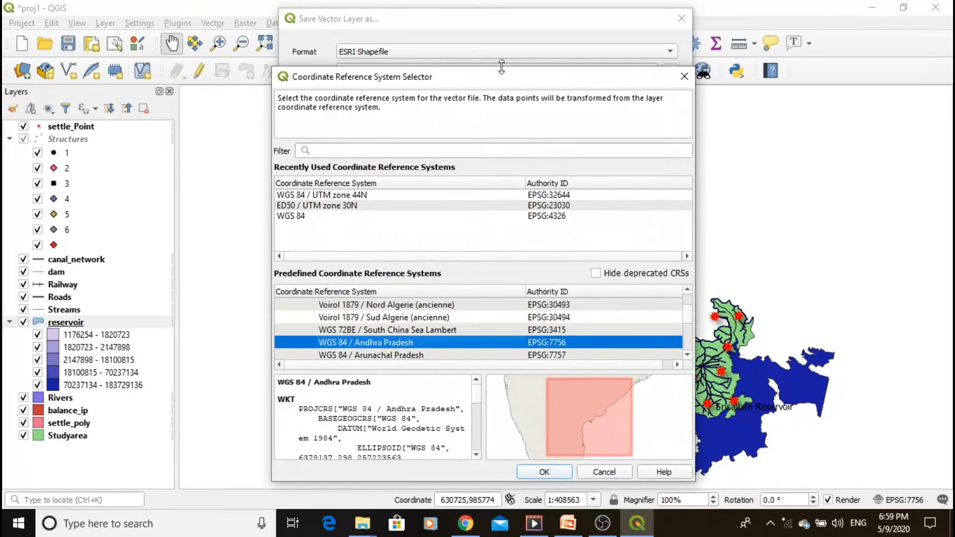
{"action": "left_click_drag", "start_coordinate": [500, 70], "coordinate": [497, 40]}
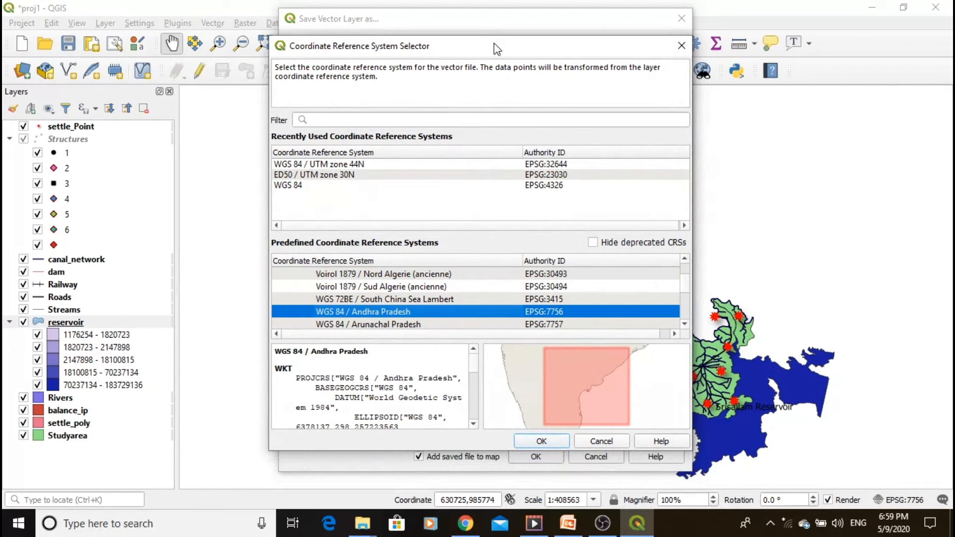
{"action": "left_click", "coordinate": [359, 119]}
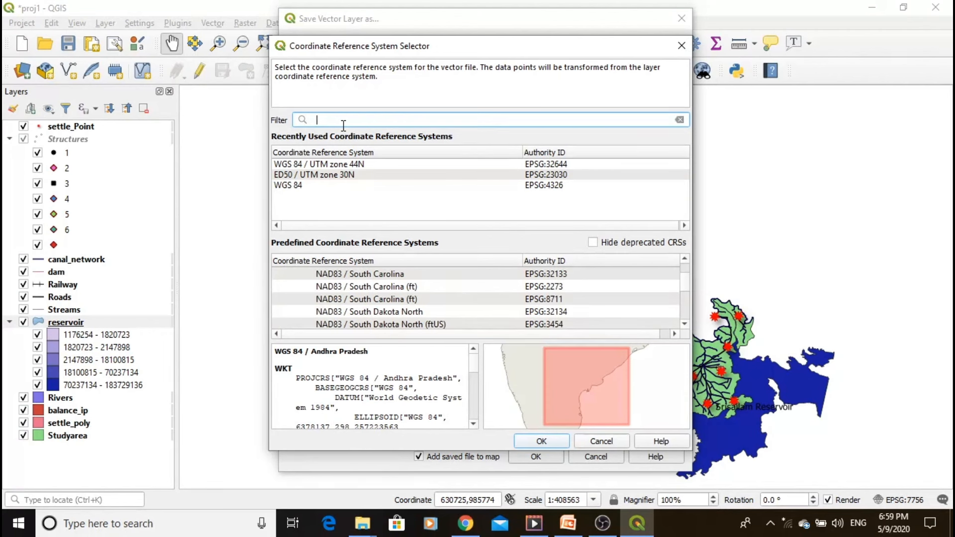
{"action": "left_click", "coordinate": [368, 166]}
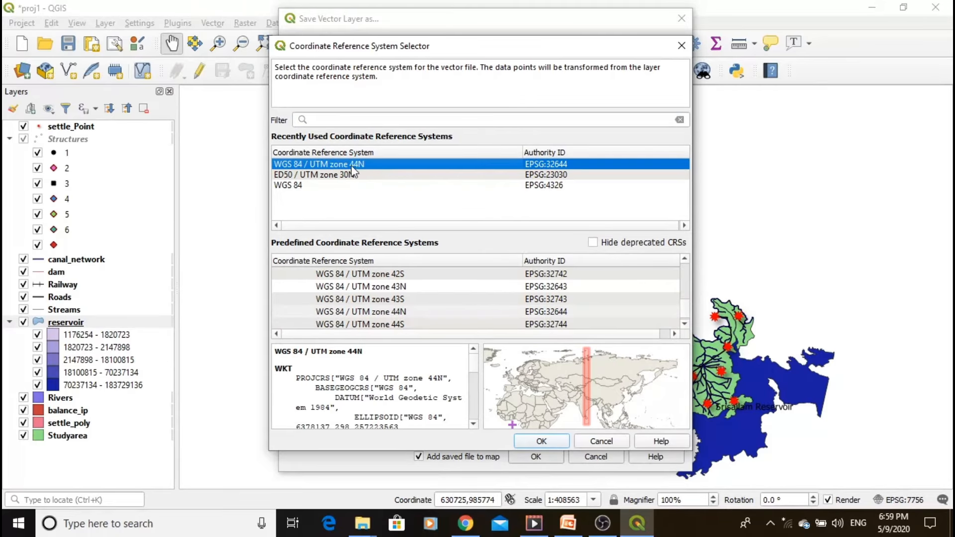
{"action": "left_click", "coordinate": [541, 440]}
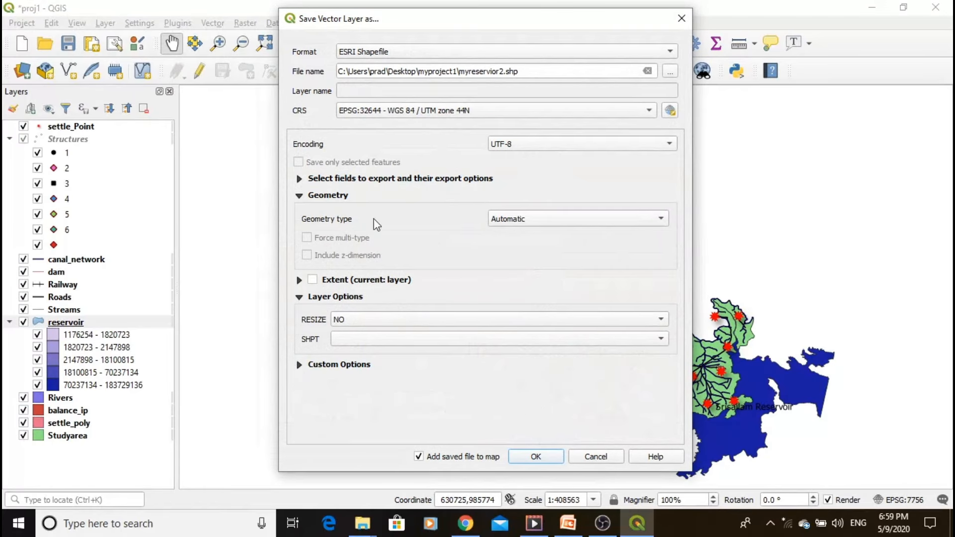
{"action": "left_click", "coordinate": [525, 457]}
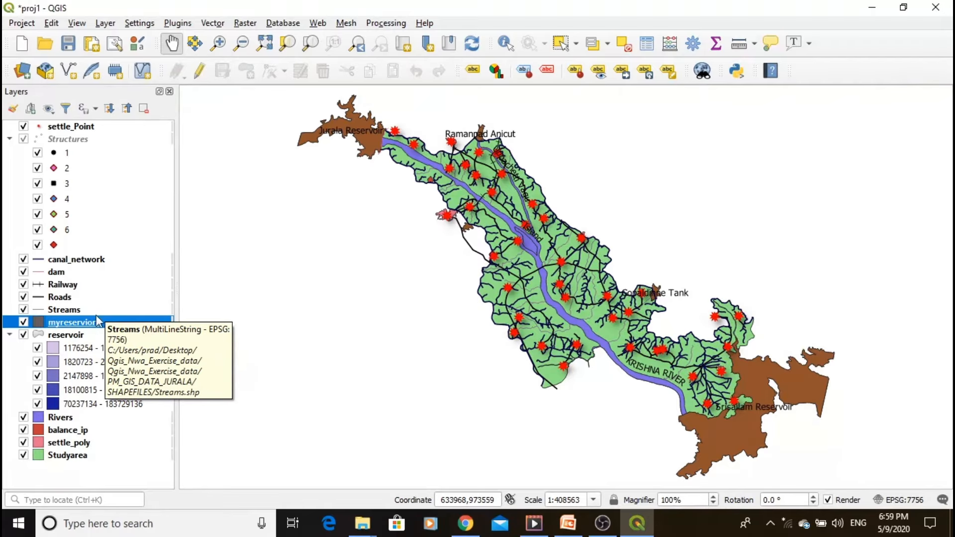
- Examine the coordinate reference system and extent in the original reservoir layer's information
{"action": "left_click", "coordinate": [68, 338]}
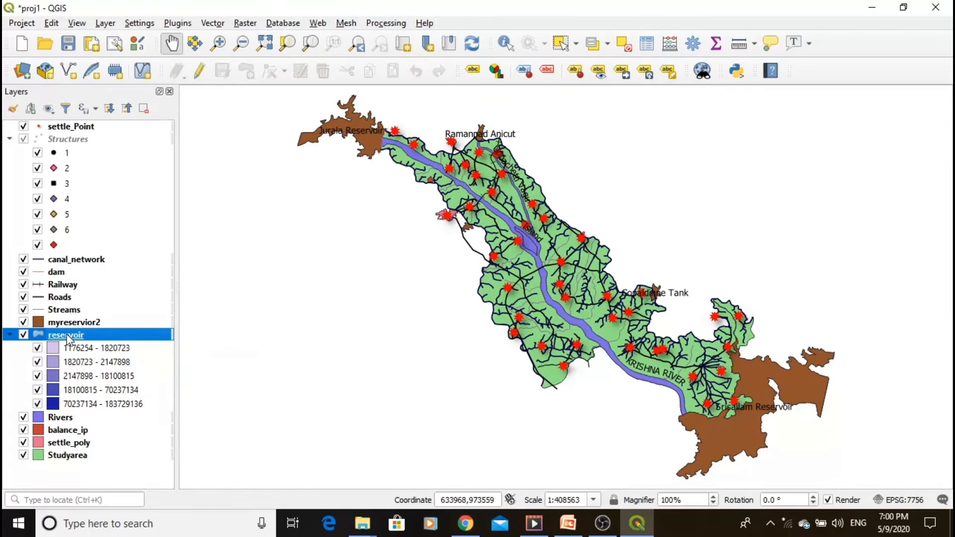
{"action": "right_click", "coordinate": [68, 337]}
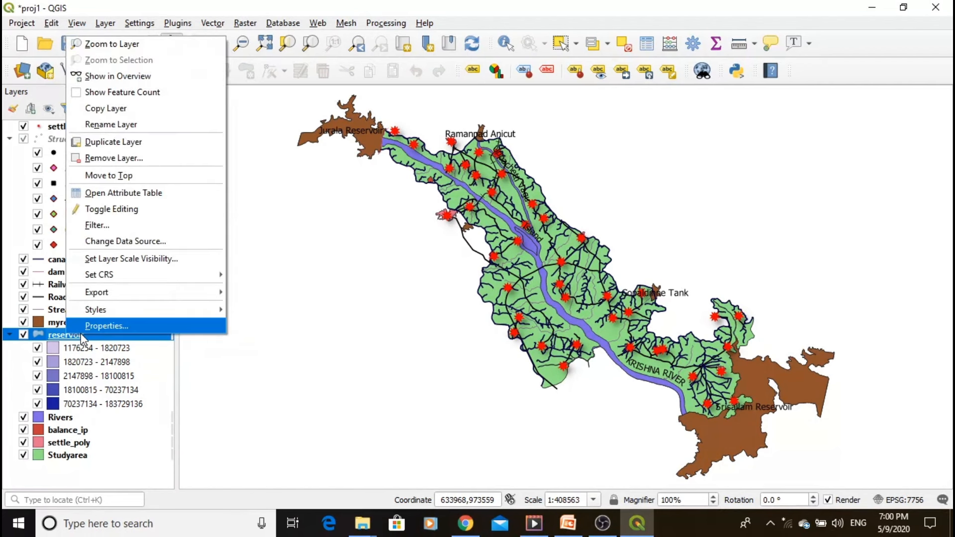
{"action": "left_click", "coordinate": [77, 330]}
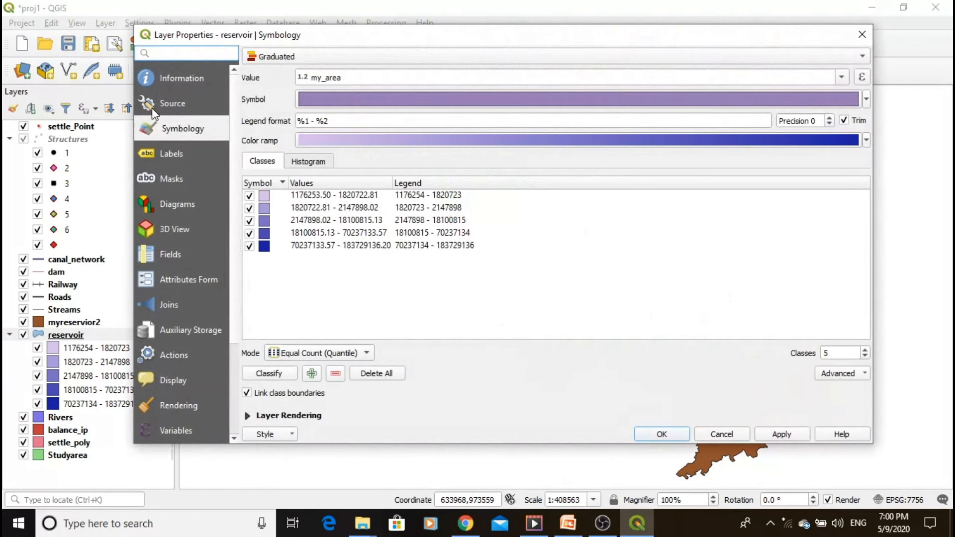
{"action": "left_click", "coordinate": [179, 80]}
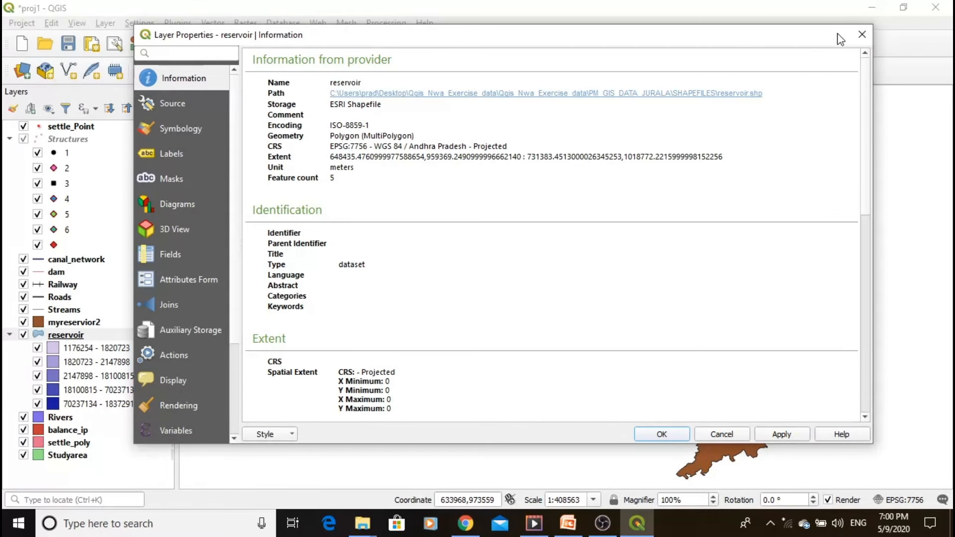
{"action": "left_click", "coordinate": [861, 34]}
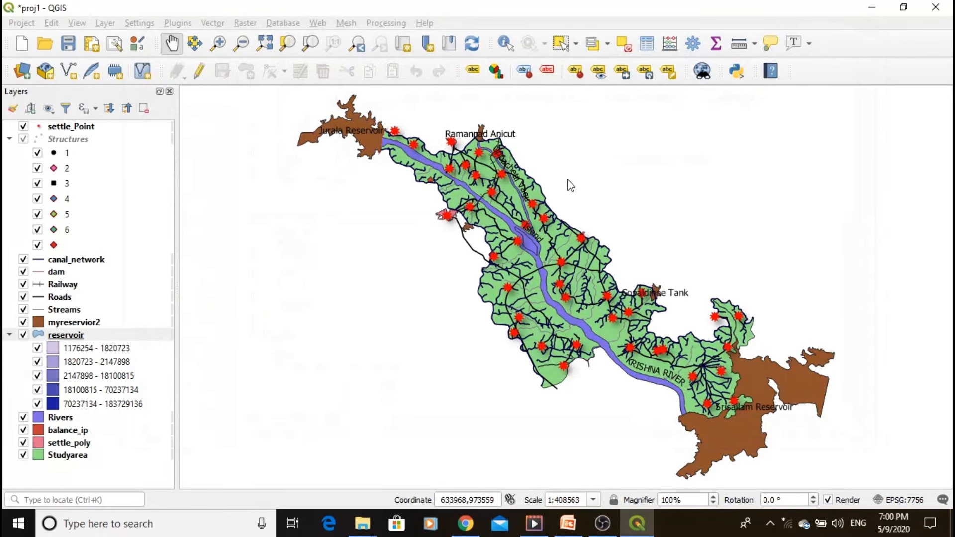
- Examine the coordinate reference system and extent in the exported myreservior2 layer's information
{"action": "left_click", "coordinate": [76, 322]}
{"action": "right_click", "coordinate": [76, 321]}
{"action": "left_click", "coordinate": [122, 312]}
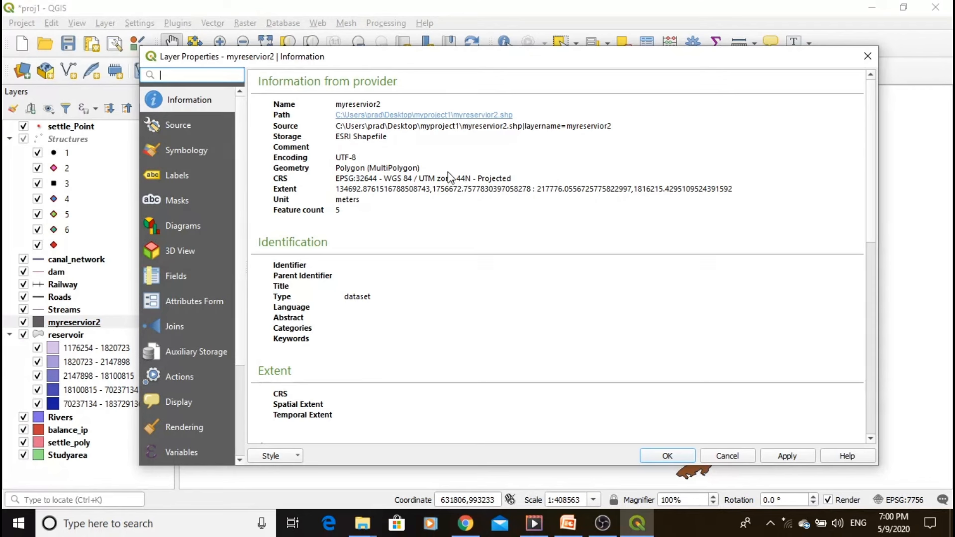
{"action": "left_click", "coordinate": [868, 57]}
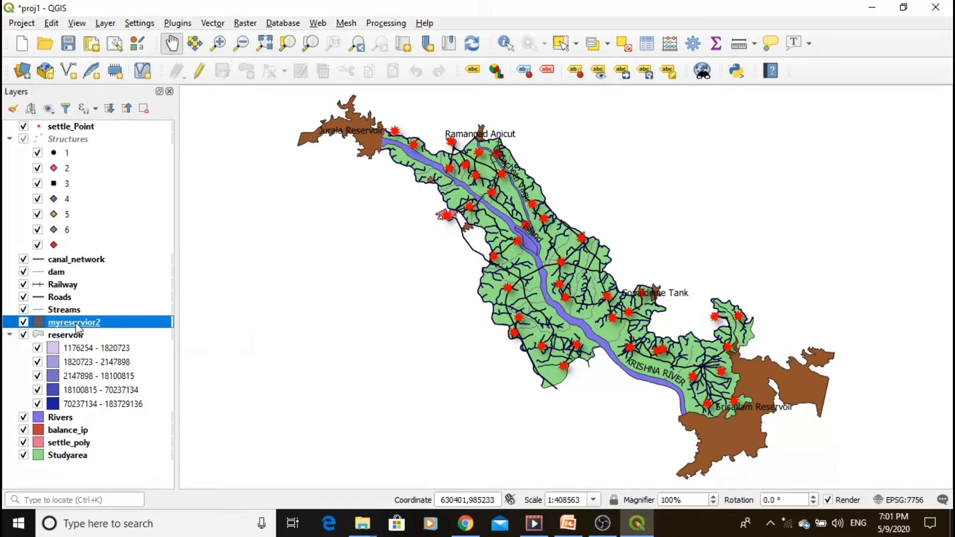
- Remove the myreservior2 layer from the project
{"action": "right_click", "coordinate": [76, 327]}
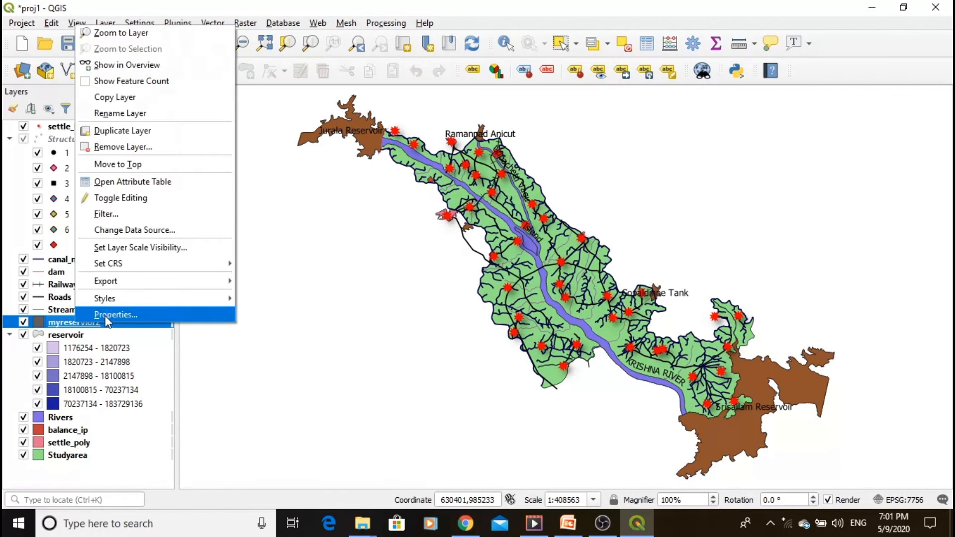
{"action": "left_click", "coordinate": [134, 146]}
{"action": "left_click", "coordinate": [455, 277]}
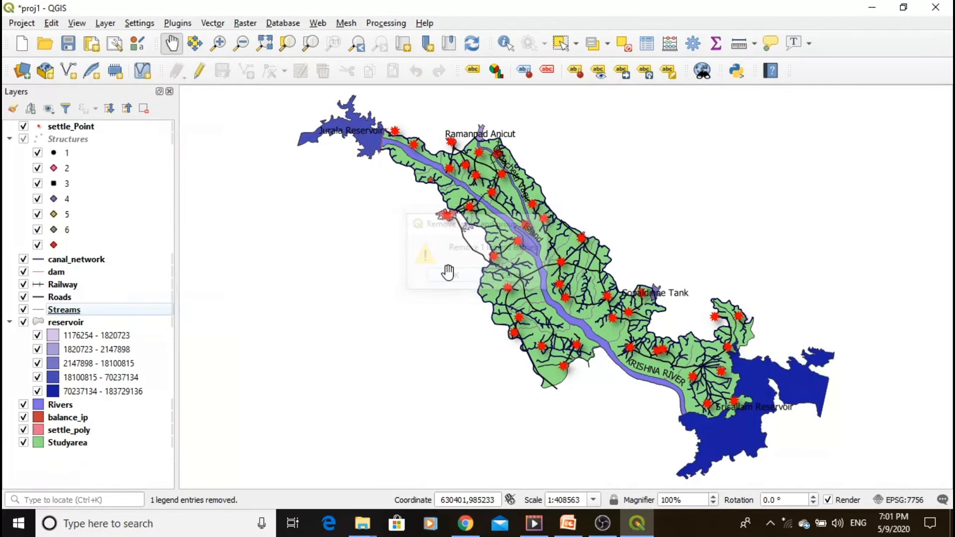
- Open the reservoir layer's attribute table and turn on editing for it
{"action": "left_click", "coordinate": [54, 327]}
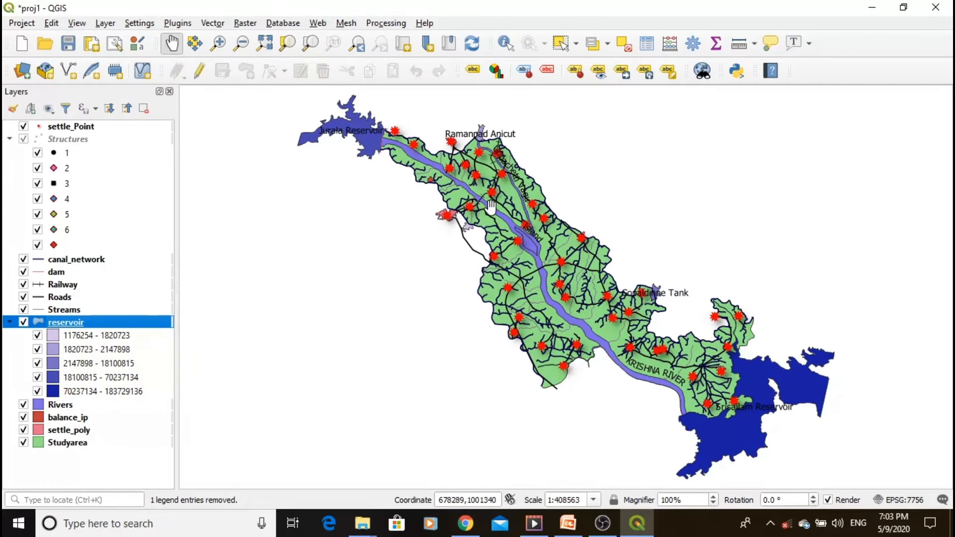
{"action": "left_click", "coordinate": [648, 45]}
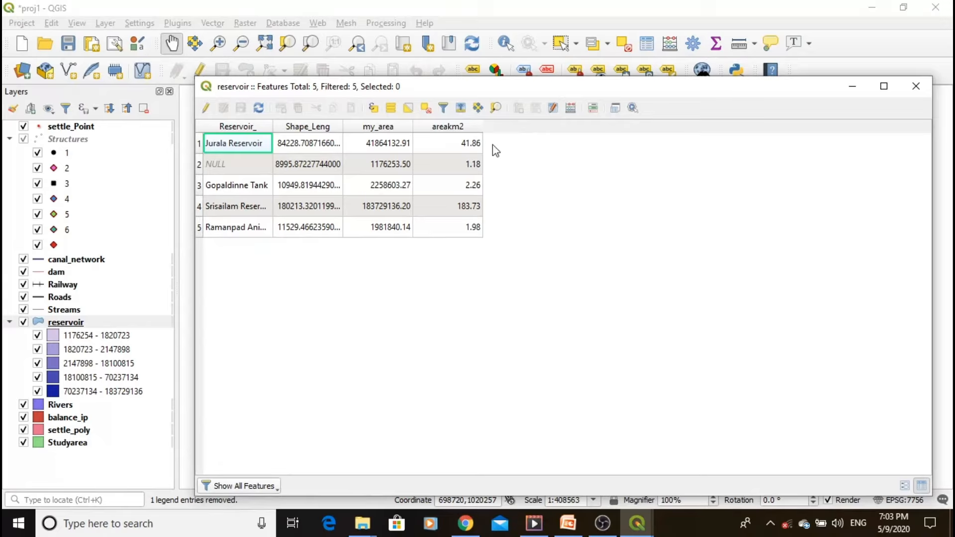
{"action": "left_click", "coordinate": [206, 108]}
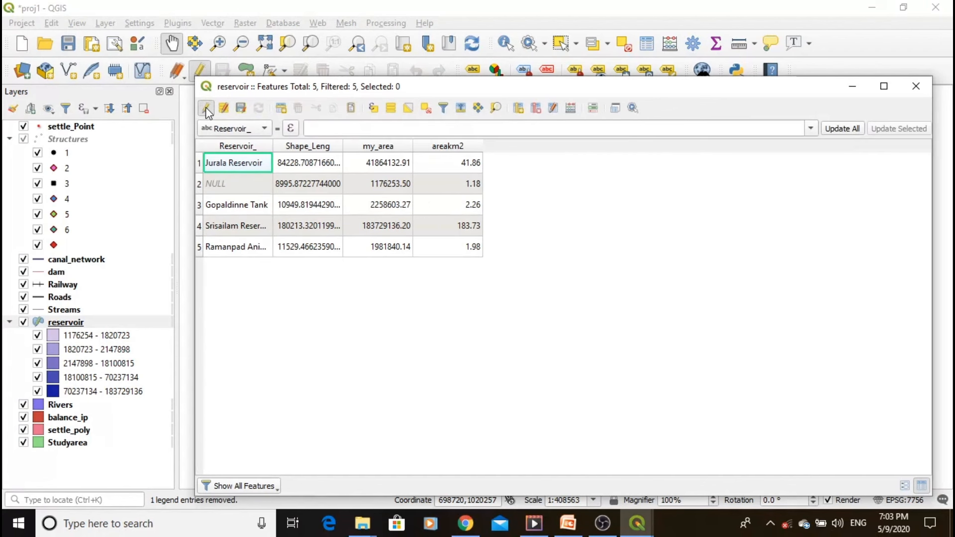
- Add a decimal number field named area2 with length 10 and precision 2 to the reservoir attribute table
{"action": "left_click", "coordinate": [517, 110]}
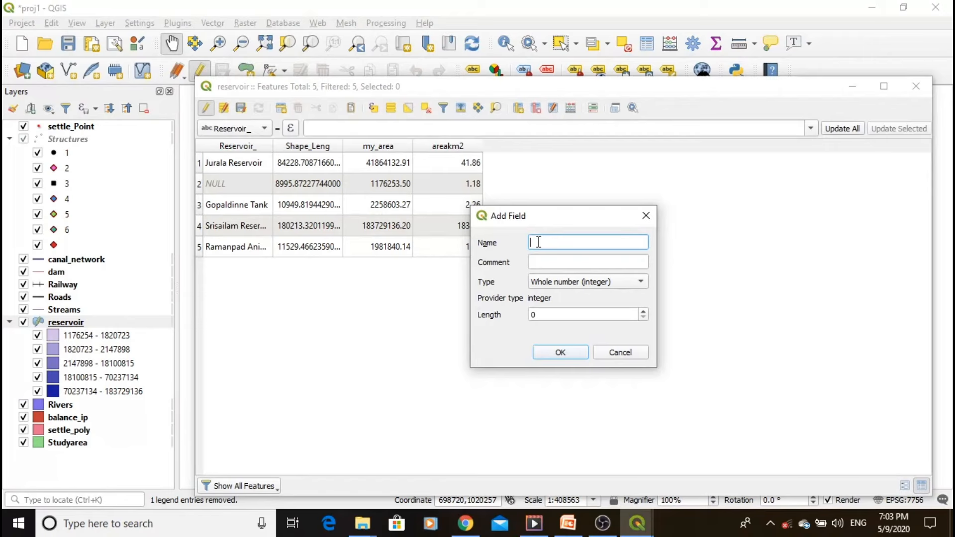
{"action": "type", "text": "area2"}
{"action": "left_click", "coordinate": [583, 283]}
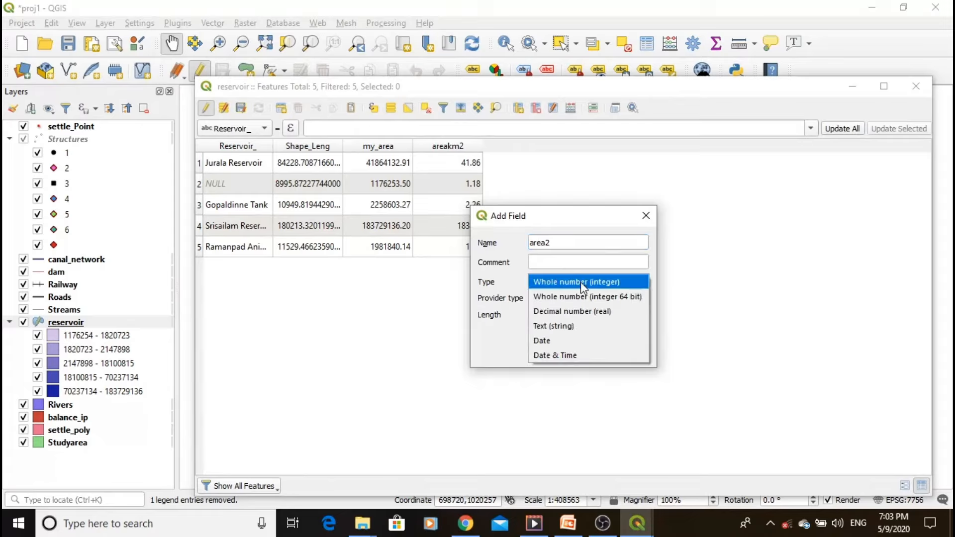
{"action": "left_click", "coordinate": [570, 310]}
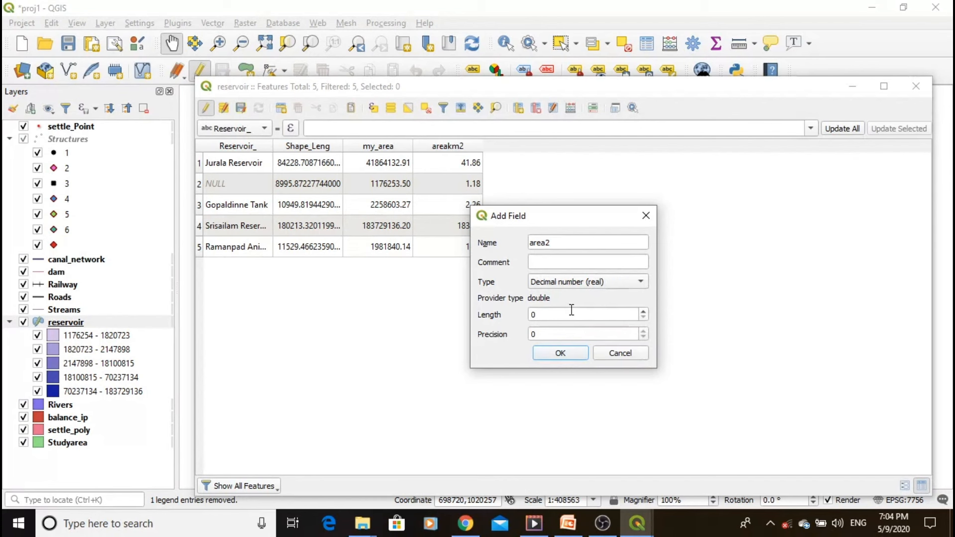
{"action": "left_click_drag", "start_coordinate": [547, 318], "coordinate": [533, 319]}
{"action": "left_click", "coordinate": [539, 335]}
{"action": "double_click", "coordinate": [534, 335]}
{"action": "type", "text": "2"}
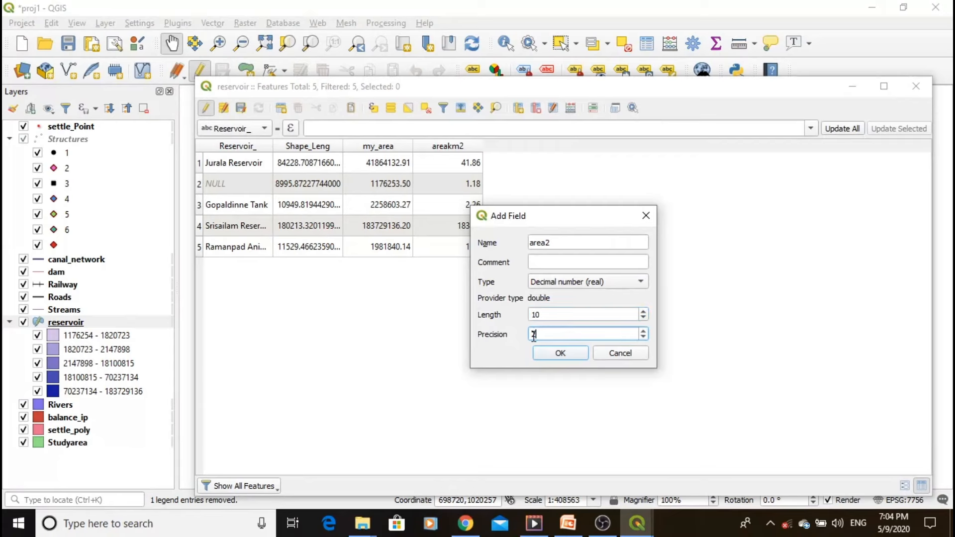
{"action": "left_click", "coordinate": [554, 356]}
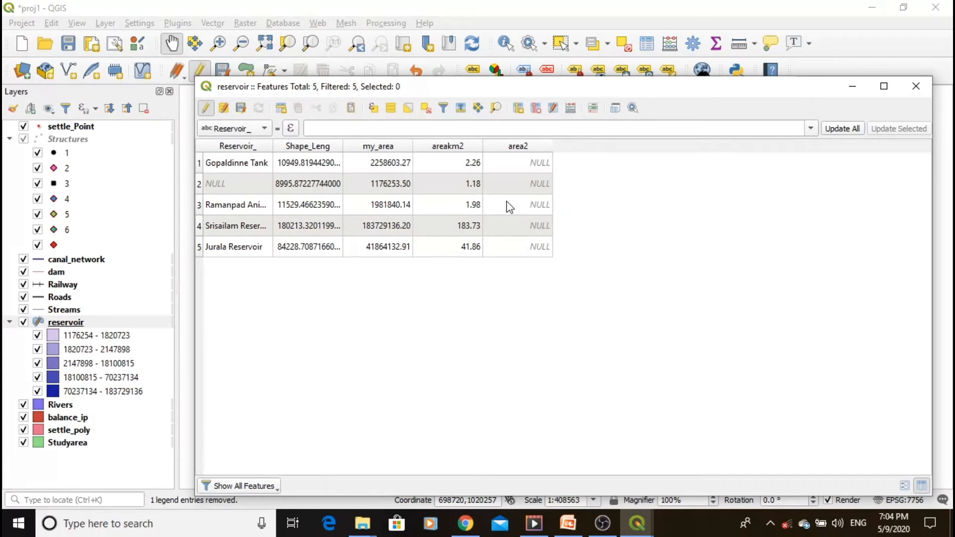
- Fill the existing area2 field with each reservoir's area using the field calculator expression $area
{"action": "left_click", "coordinate": [571, 109]}
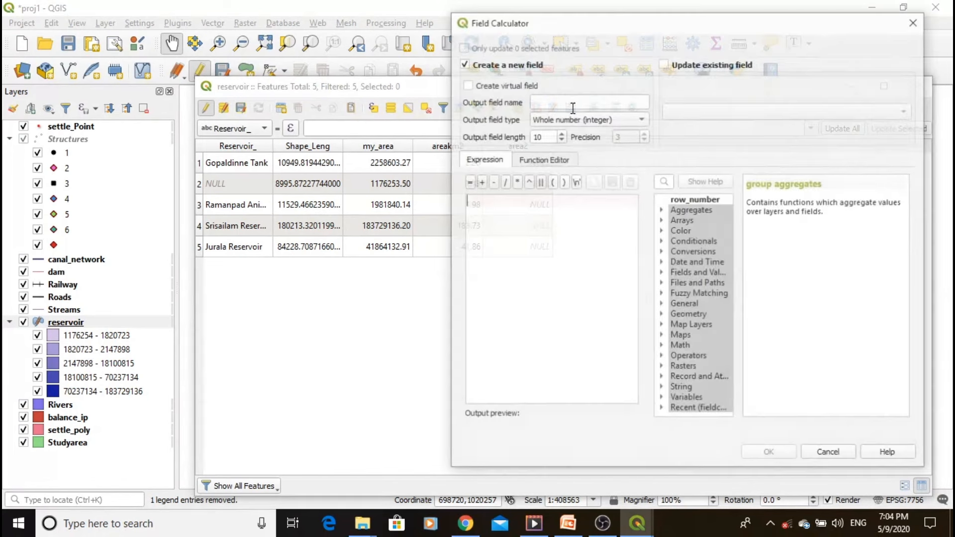
{"action": "left_click", "coordinate": [664, 62]}
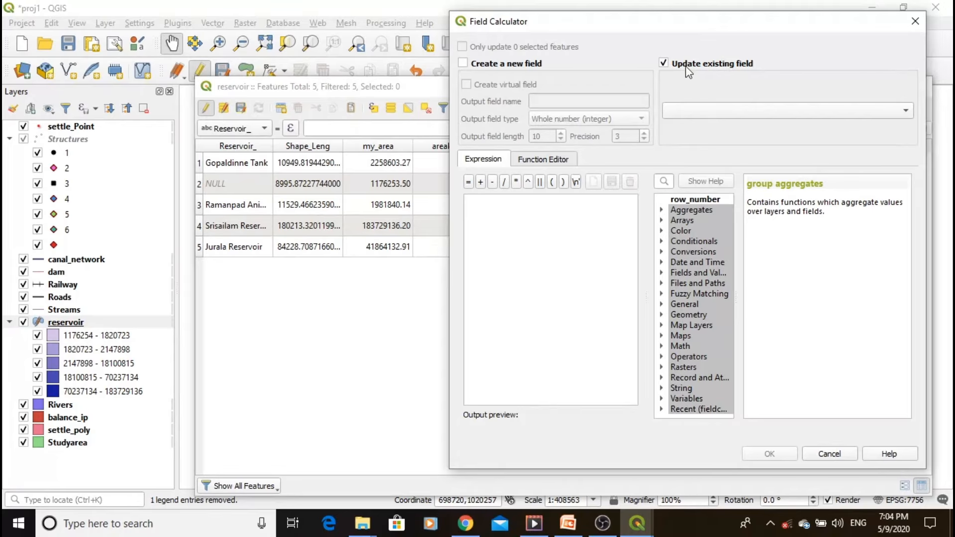
{"action": "left_click", "coordinate": [746, 115]}
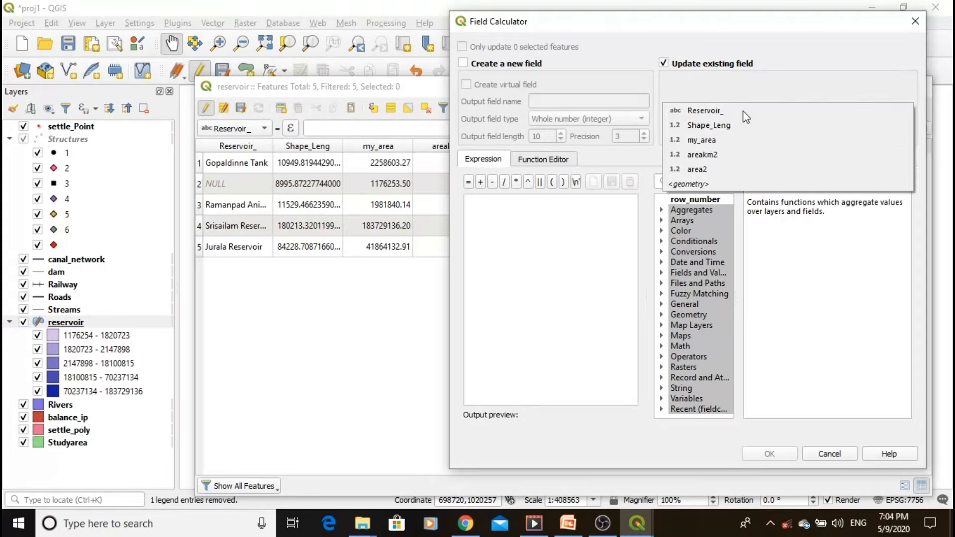
{"action": "left_click", "coordinate": [715, 170]}
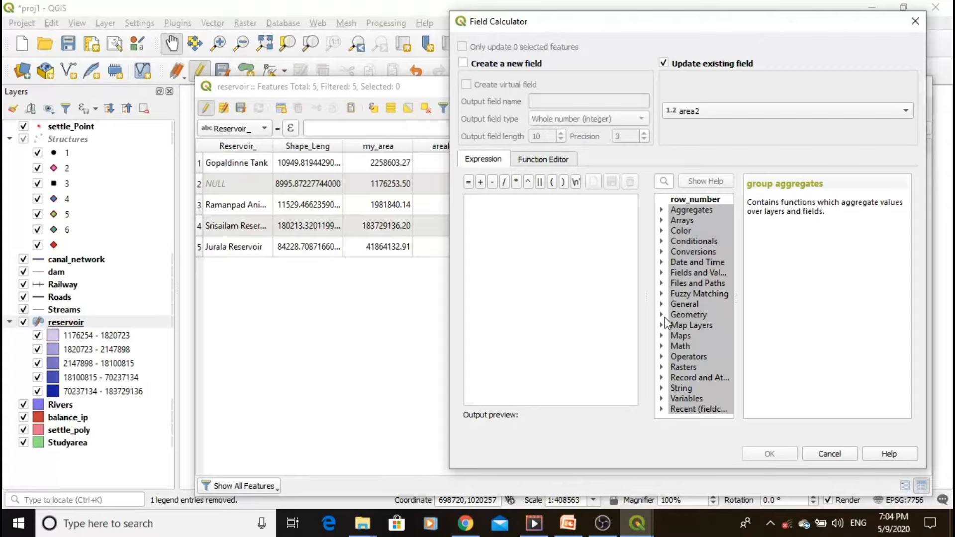
{"action": "double_click", "coordinate": [690, 315]}
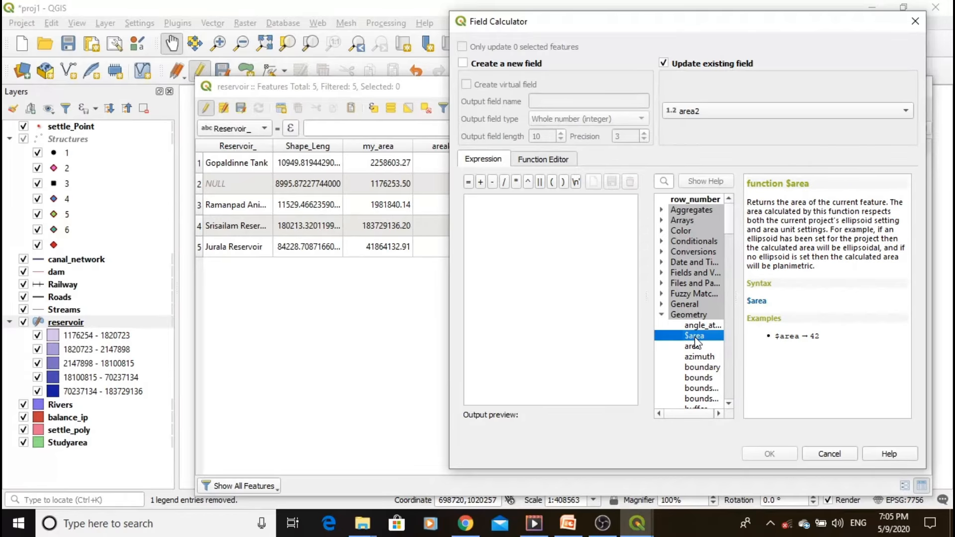
{"action": "double_click", "coordinate": [695, 336]}
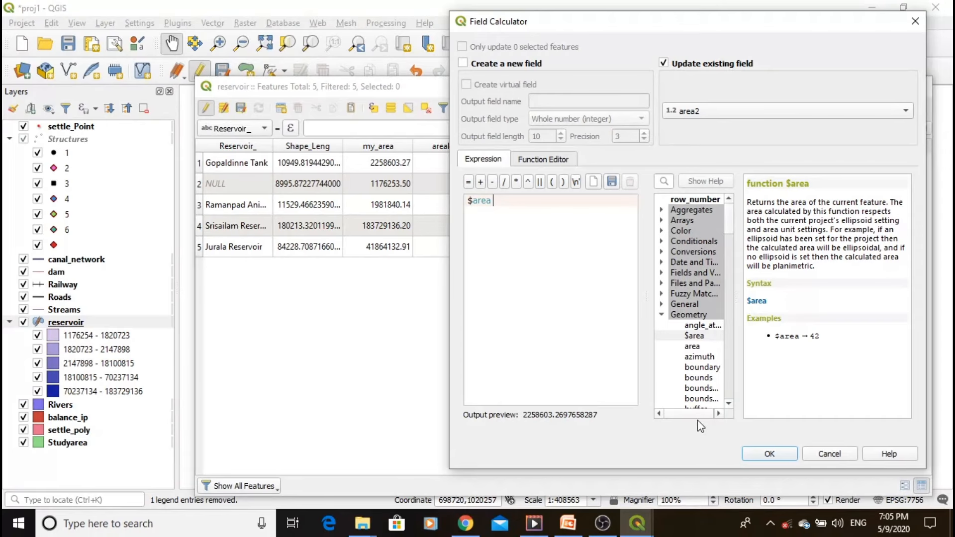
{"action": "left_click", "coordinate": [755, 454]}
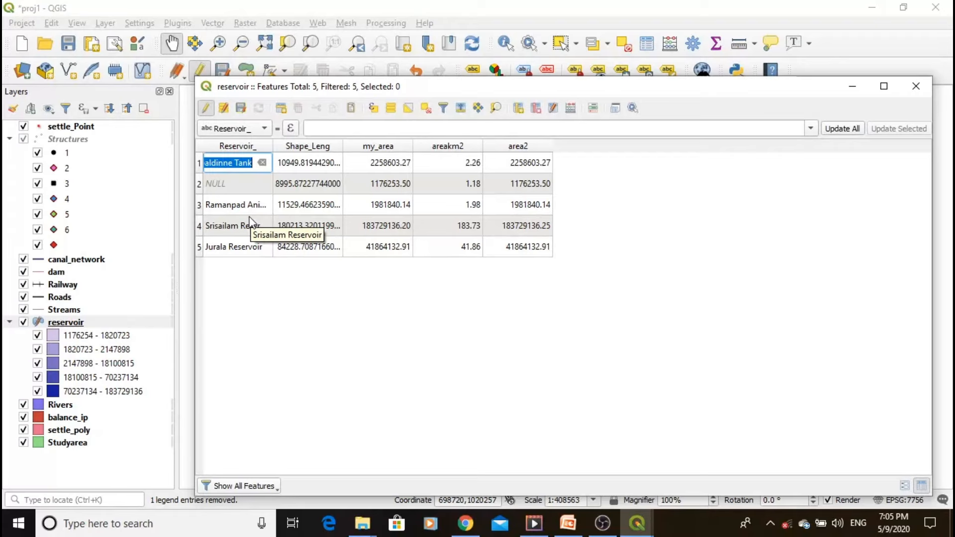
{"action": "left_click", "coordinate": [719, 264]}
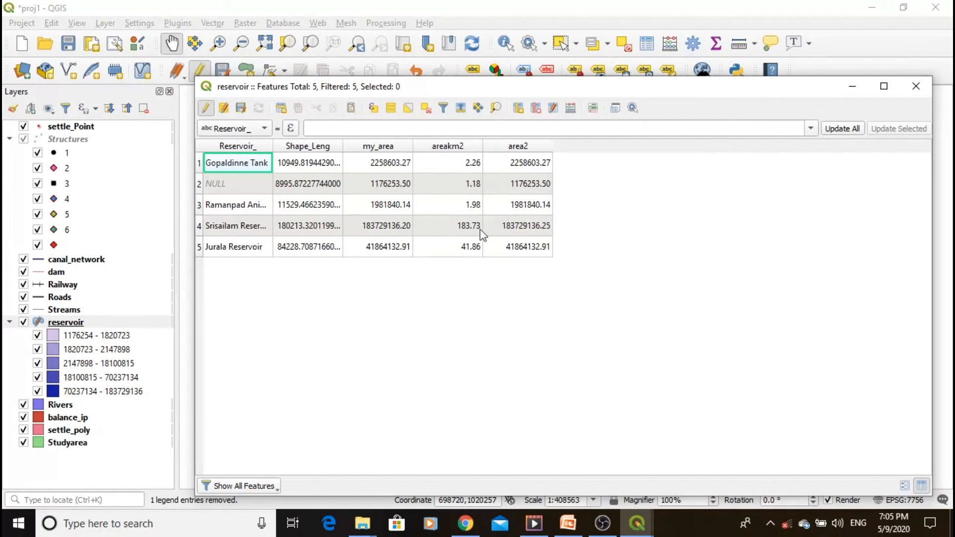
- Add a decimal number field named area_km2 with length 5 and precision 2 to the reservoir table
{"action": "left_click", "coordinate": [517, 108]}
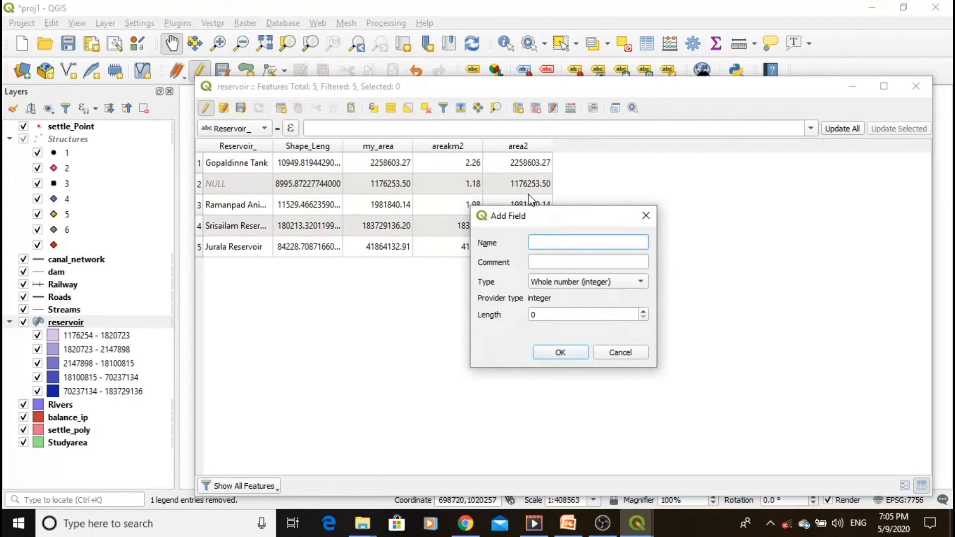
{"action": "type", "text": "areakm2"}
{"action": "left_click", "coordinate": [546, 244]}
{"action": "type", "text": "_"}
{"action": "left_click", "coordinate": [595, 282]}
{"action": "left_click", "coordinate": [574, 311]}
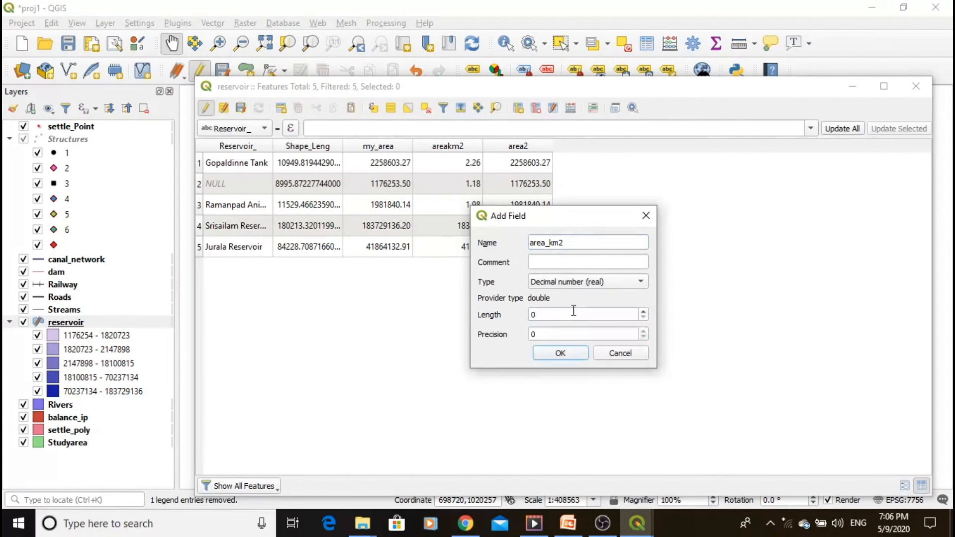
{"action": "left_click_drag", "start_coordinate": [572, 313], "coordinate": [531, 314]}
{"action": "type", "text": "5"}
{"action": "left_click_drag", "start_coordinate": [539, 334], "coordinate": [531, 335]}
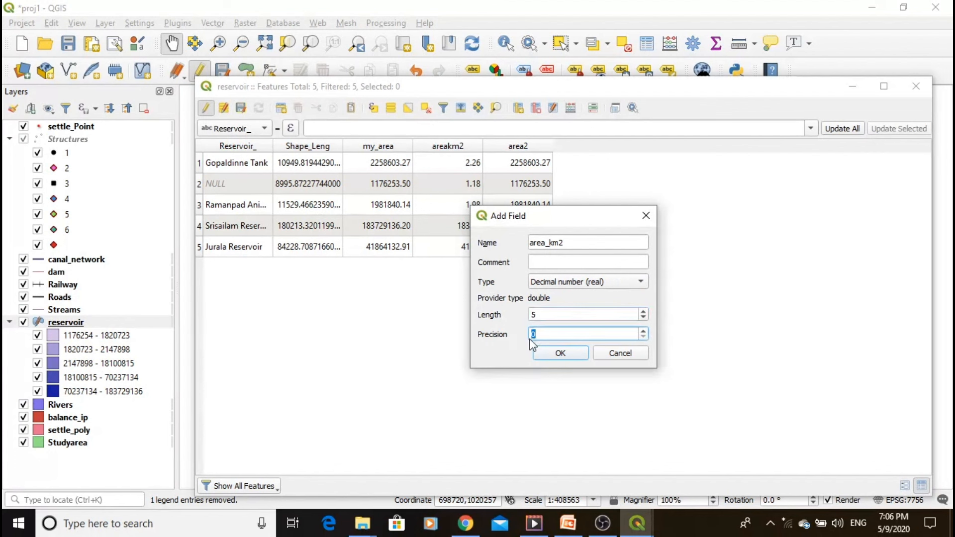
{"action": "type", "text": "2"}
{"action": "left_click", "coordinate": [552, 353]}
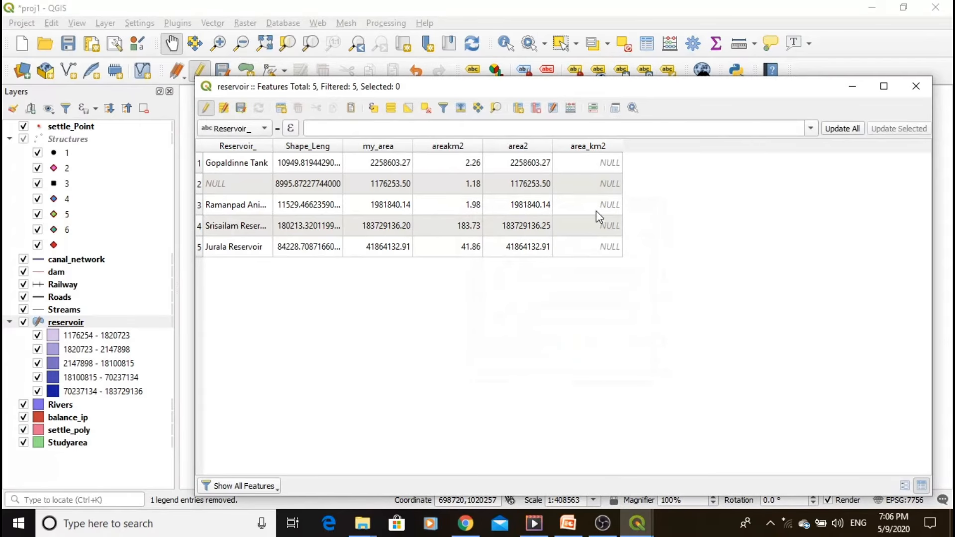
- Update the existing area_km2 field with the field calculator expression $area/1000000
{"action": "left_click", "coordinate": [568, 108]}
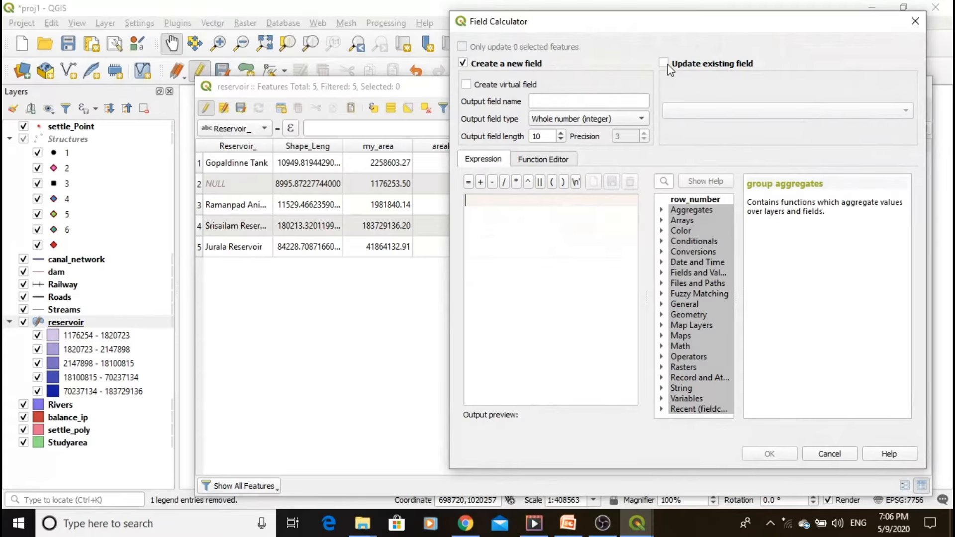
{"action": "left_click", "coordinate": [665, 64]}
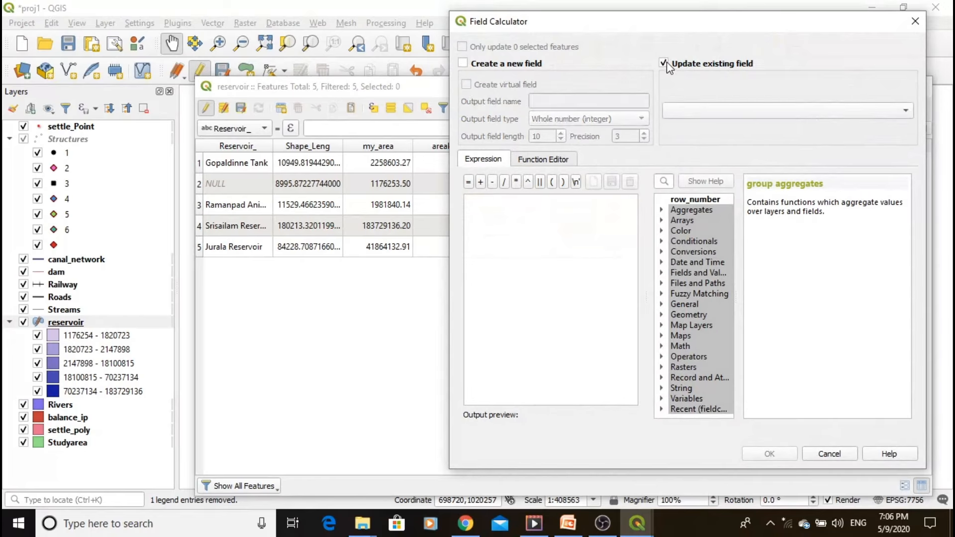
{"action": "left_click", "coordinate": [689, 110]}
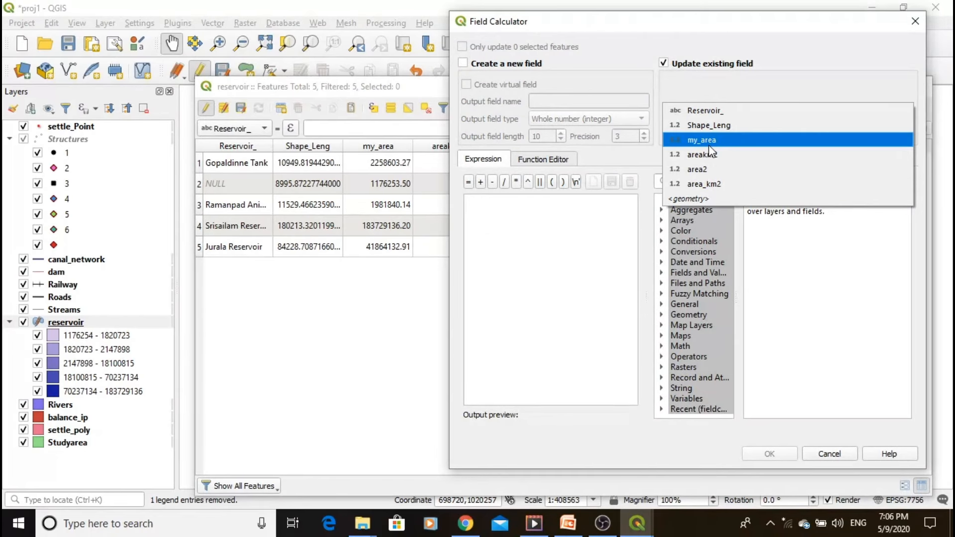
{"action": "left_click", "coordinate": [707, 185]}
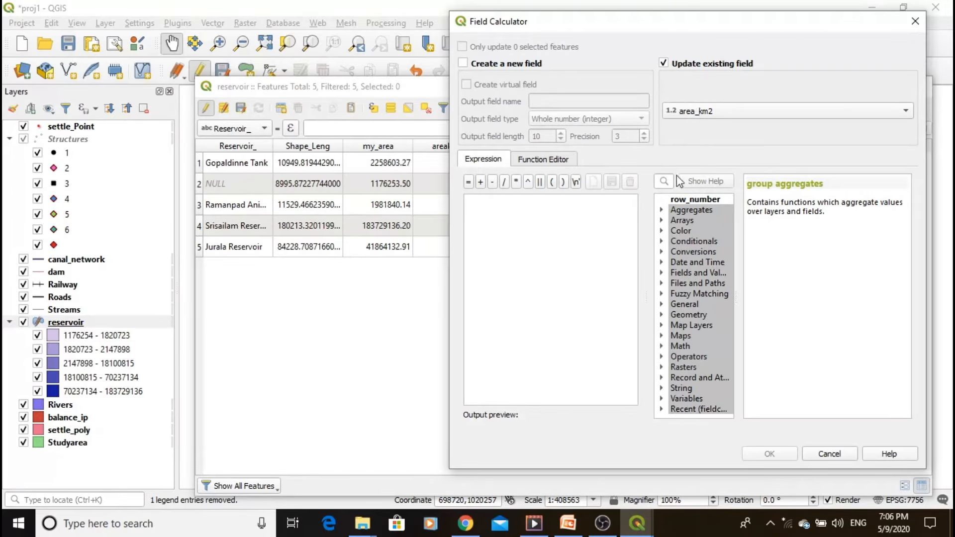
{"action": "left_click", "coordinate": [662, 315]}
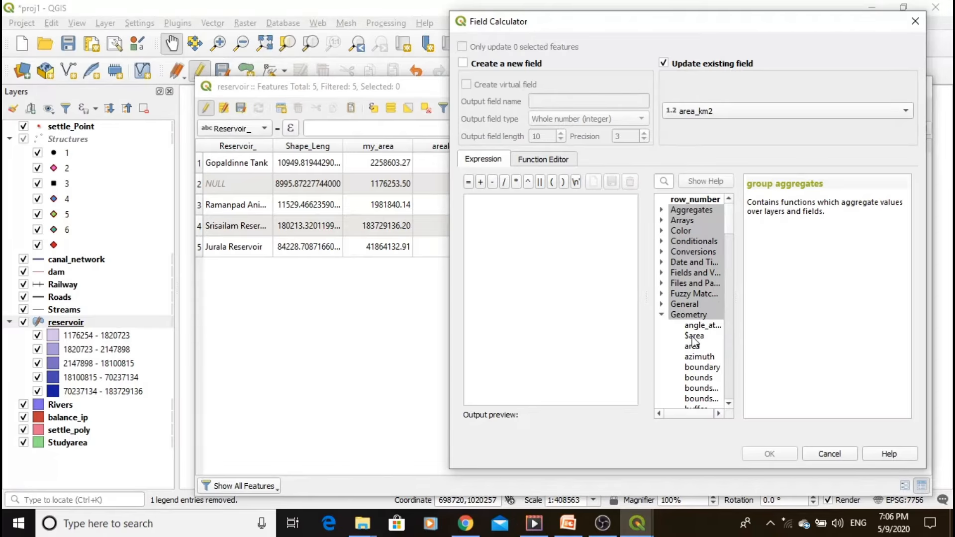
{"action": "double_click", "coordinate": [693, 337]}
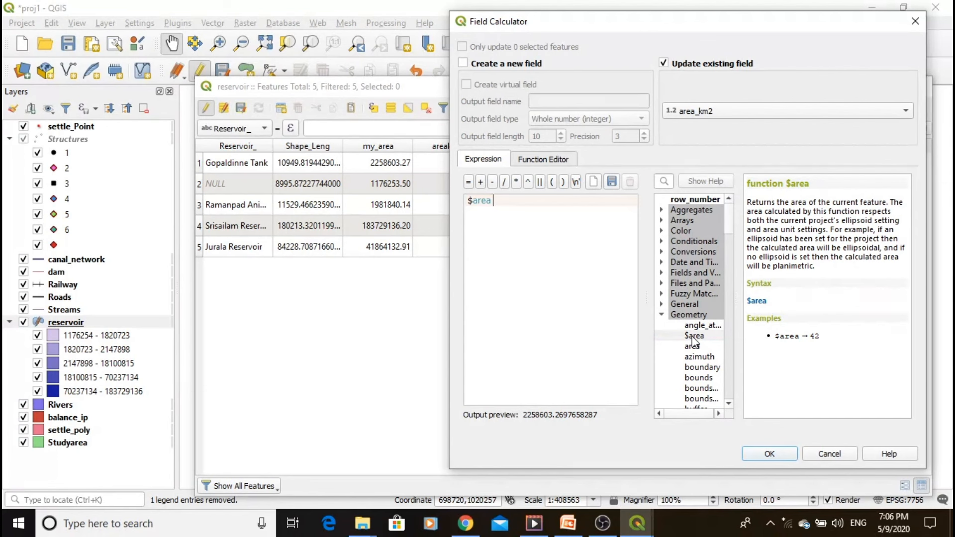
{"action": "type", "text": "/1000000"}
{"action": "left_click", "coordinate": [754, 454]}
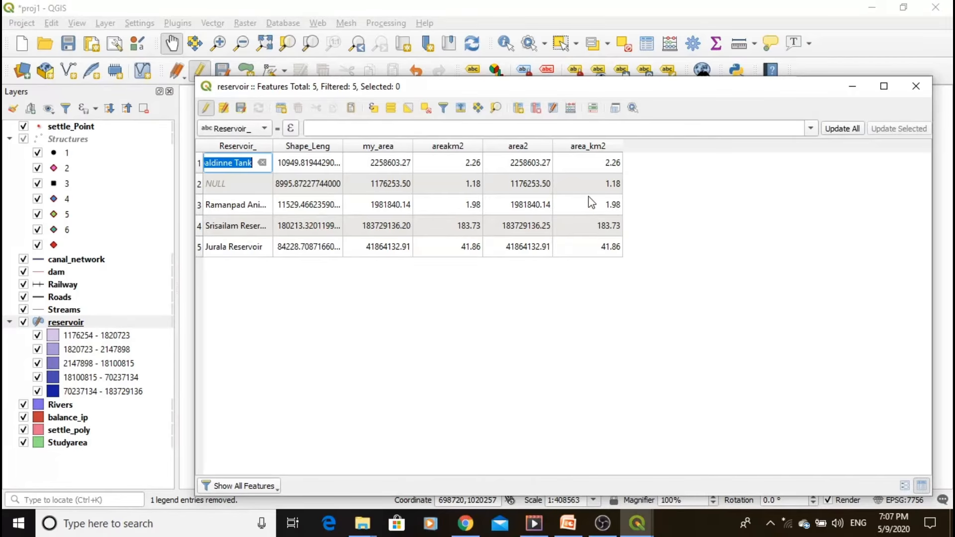
- Examine the $length geometry function in the field calculator without applying it, and close the reservoir attribute table
{"action": "left_click", "coordinate": [571, 108]}
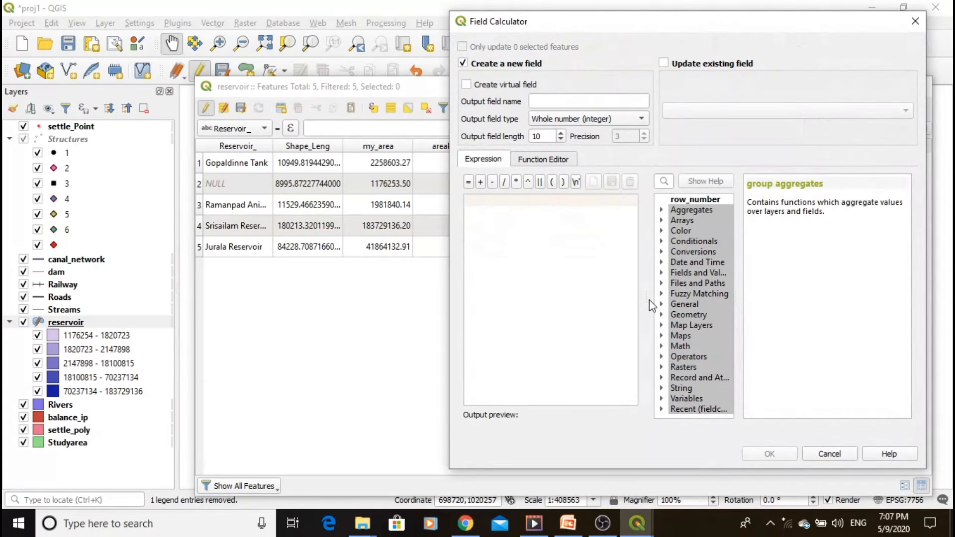
{"action": "left_click", "coordinate": [662, 315]}
{"action": "scroll", "coordinate": [696, 338], "scroll_direction": "down", "scroll_amount": 9}
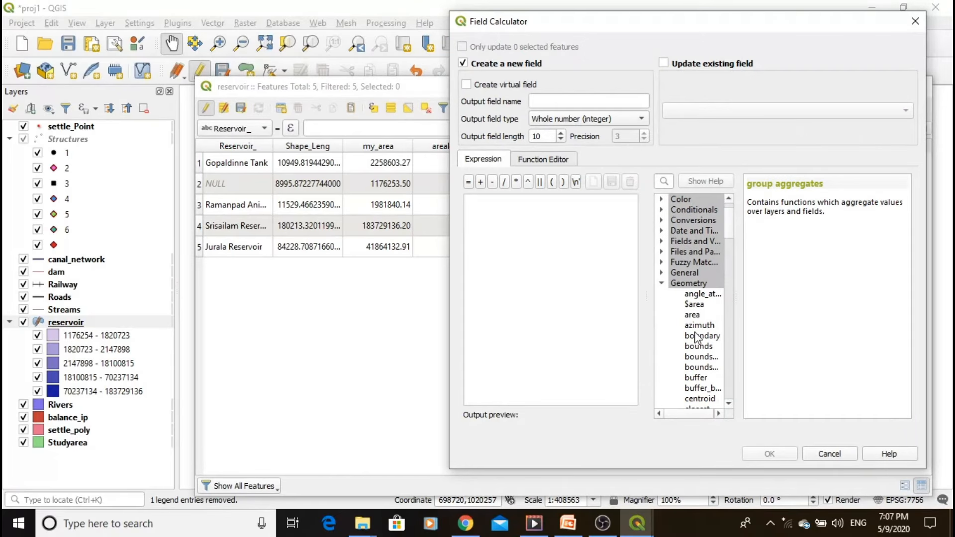
{"action": "scroll", "coordinate": [697, 339], "scroll_direction": "down", "scroll_amount": 5}
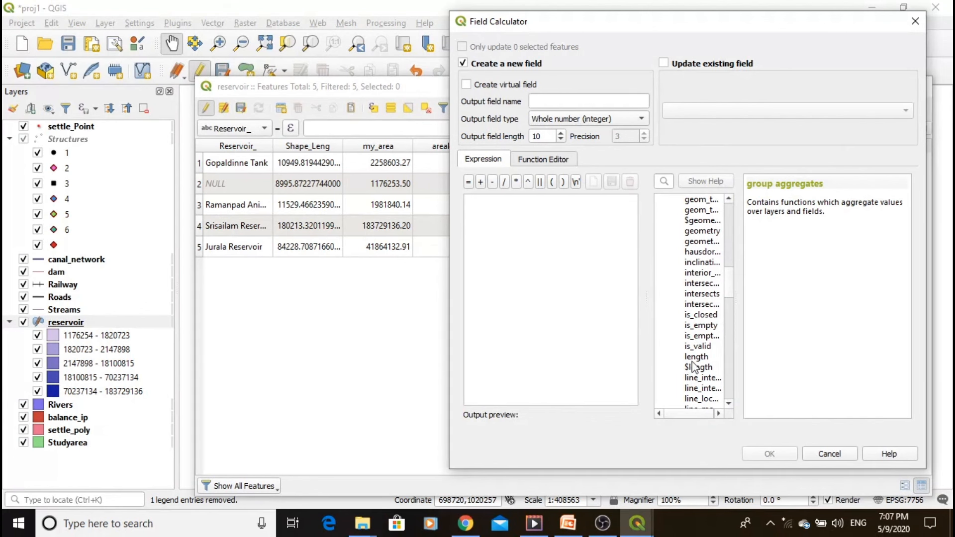
{"action": "double_click", "coordinate": [696, 367]}
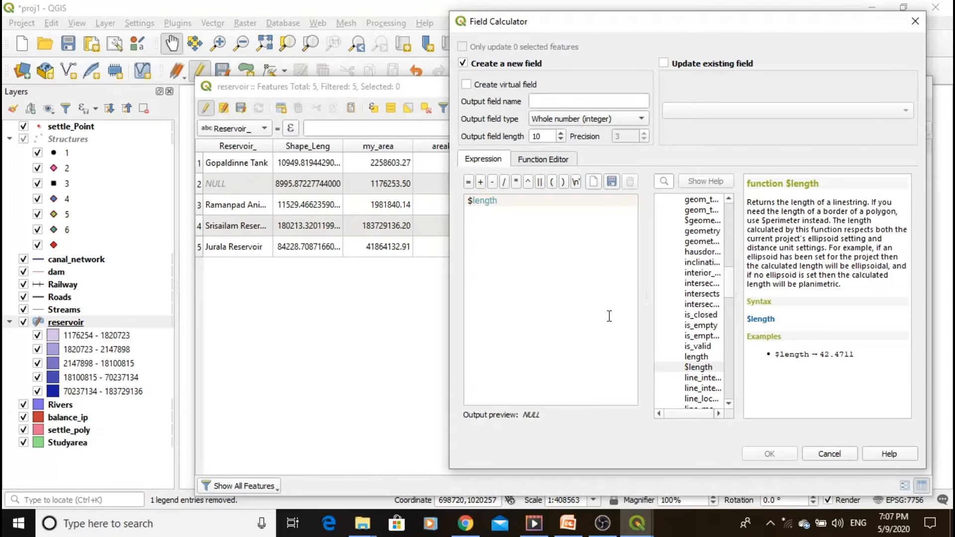
{"action": "left_click", "coordinate": [916, 21]}
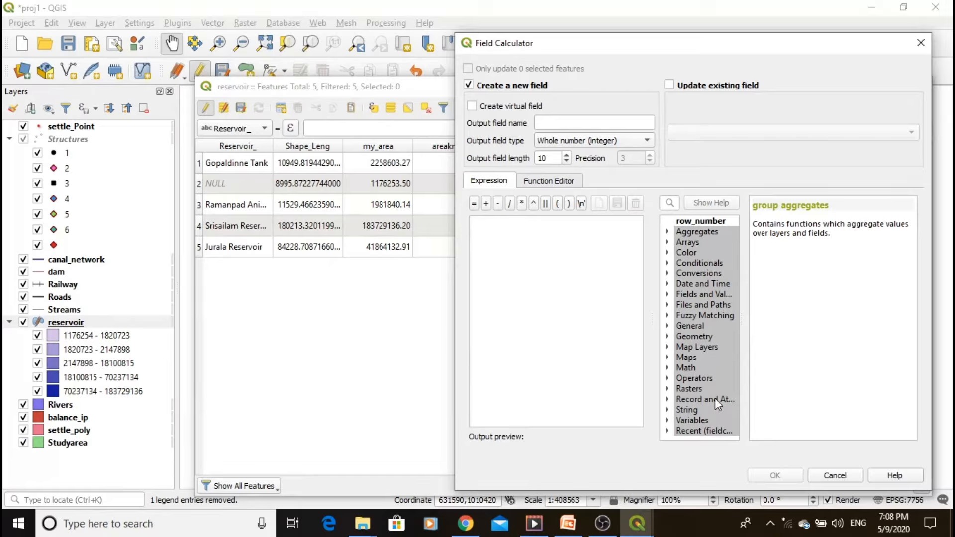
{"action": "left_click", "coordinate": [919, 48]}
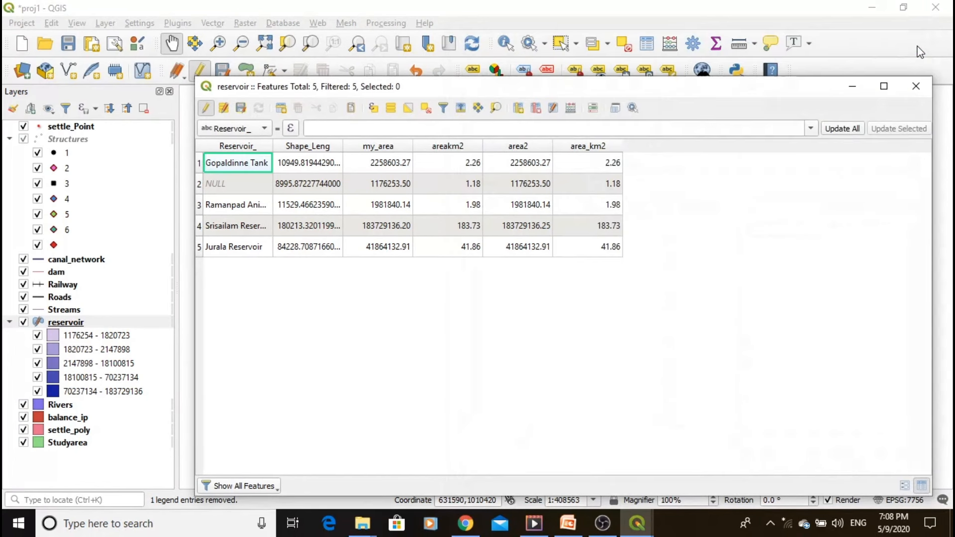
{"action": "left_click", "coordinate": [915, 89]}
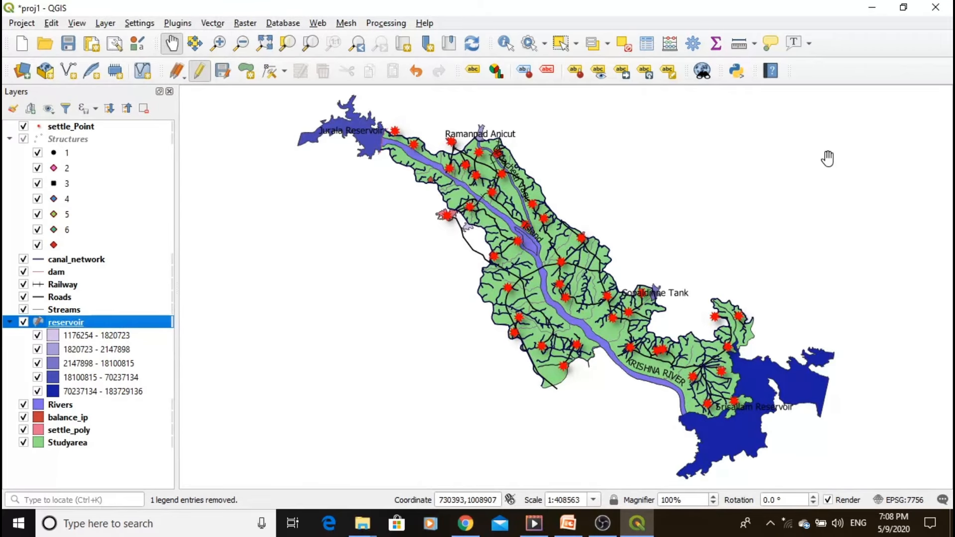